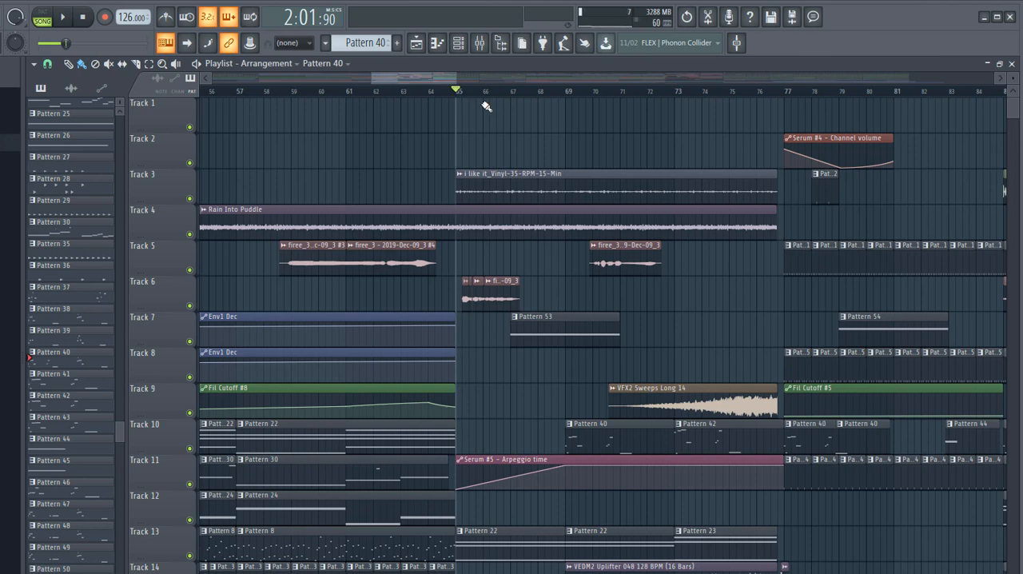
- Play the arrangement from bar 65 through the drop, follow its clips across the tracks, and stop playback
key("space")
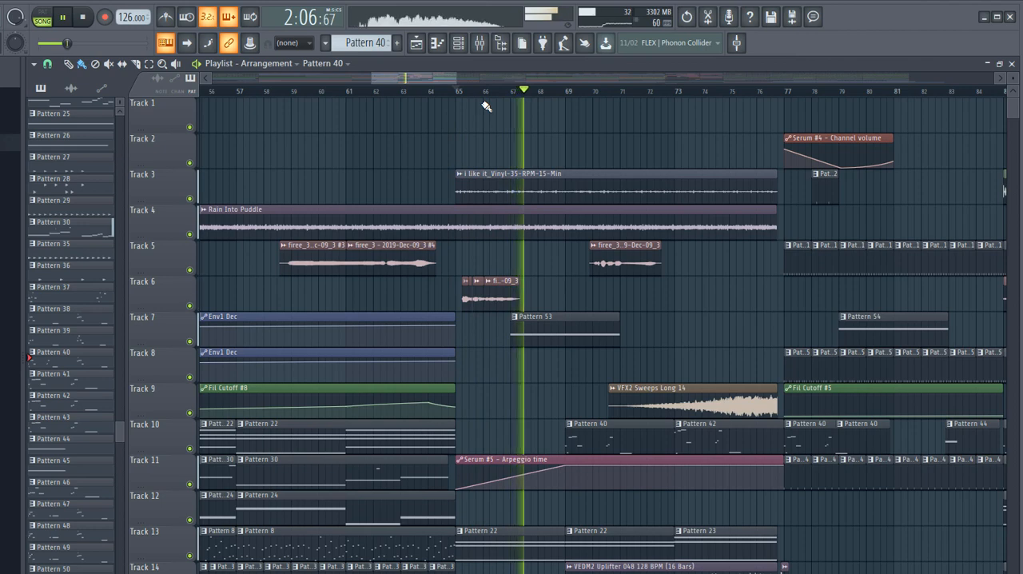
scroll(638, 275, "down", 4)
scroll(627, 300, "up", 3, "ctrl")
scroll(627, 303, "up", 3)
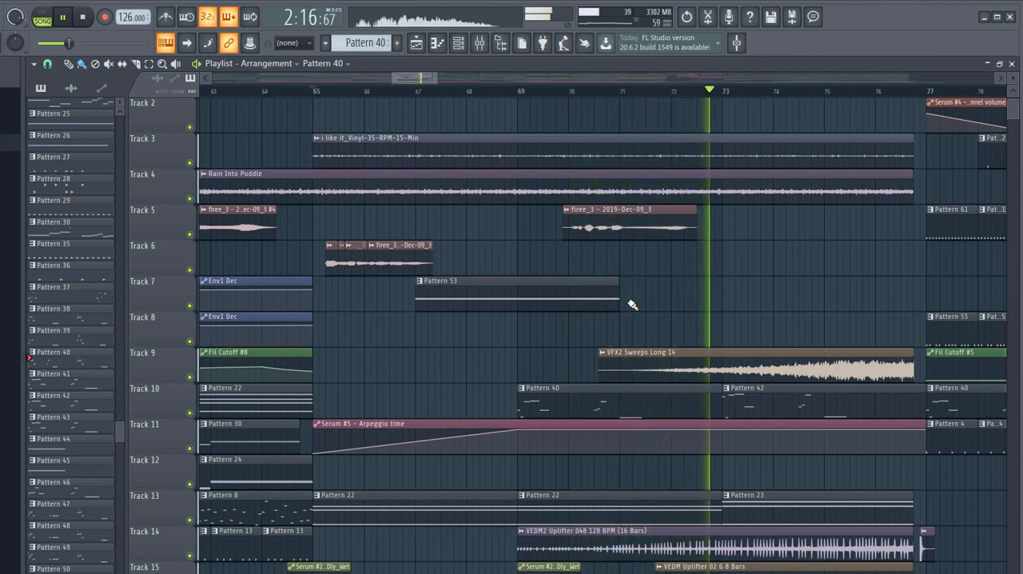
left_click_drag(416, 78, 438, 70)
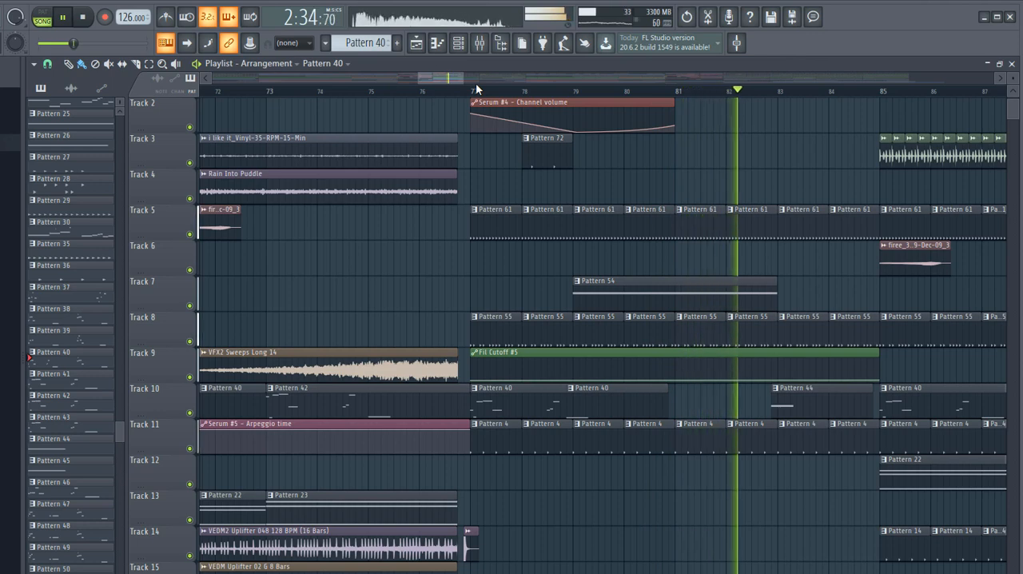
left_click_drag(437, 78, 455, 83)
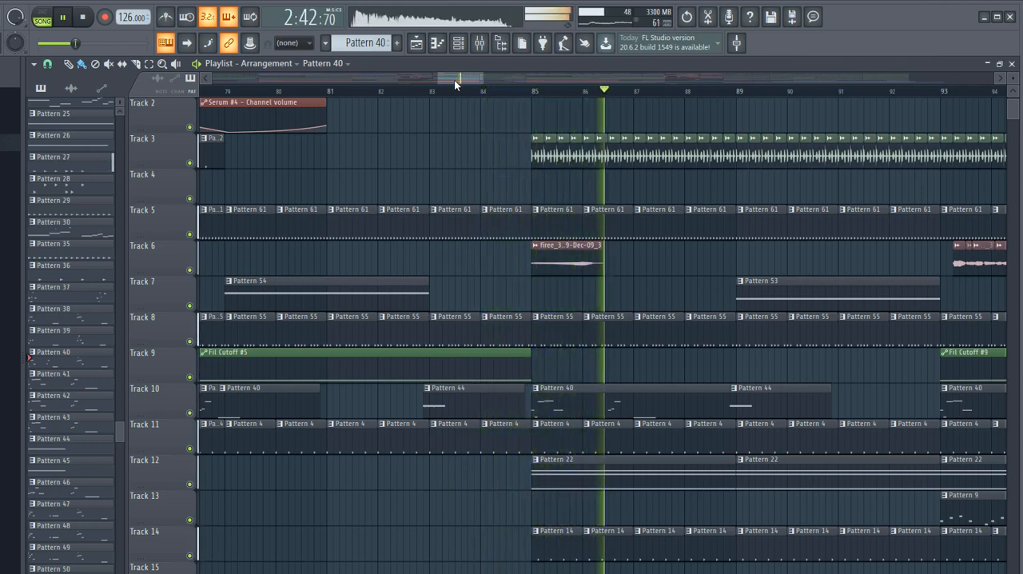
scroll(656, 284, "down", 3)
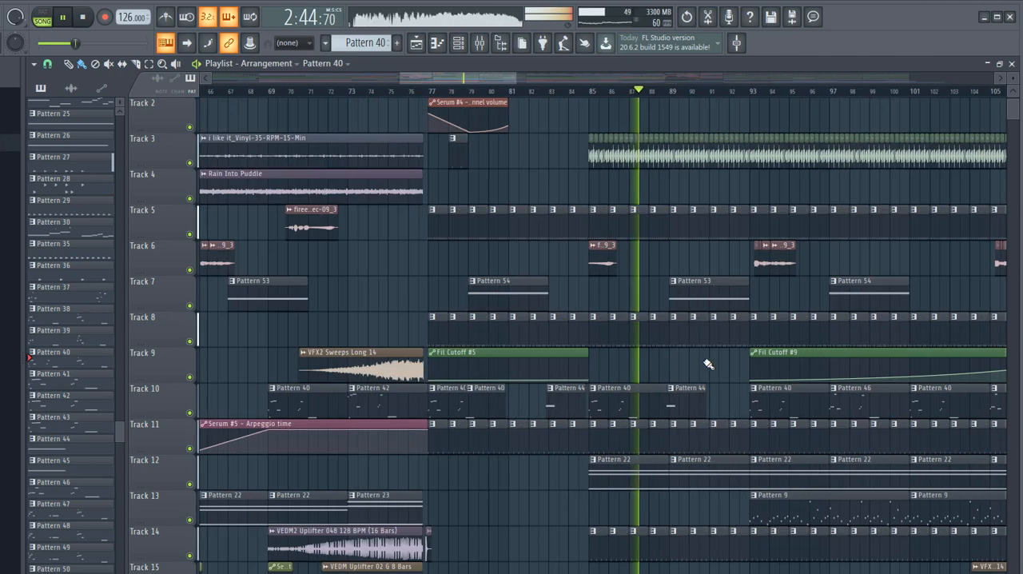
scroll(740, 395, "down", 1)
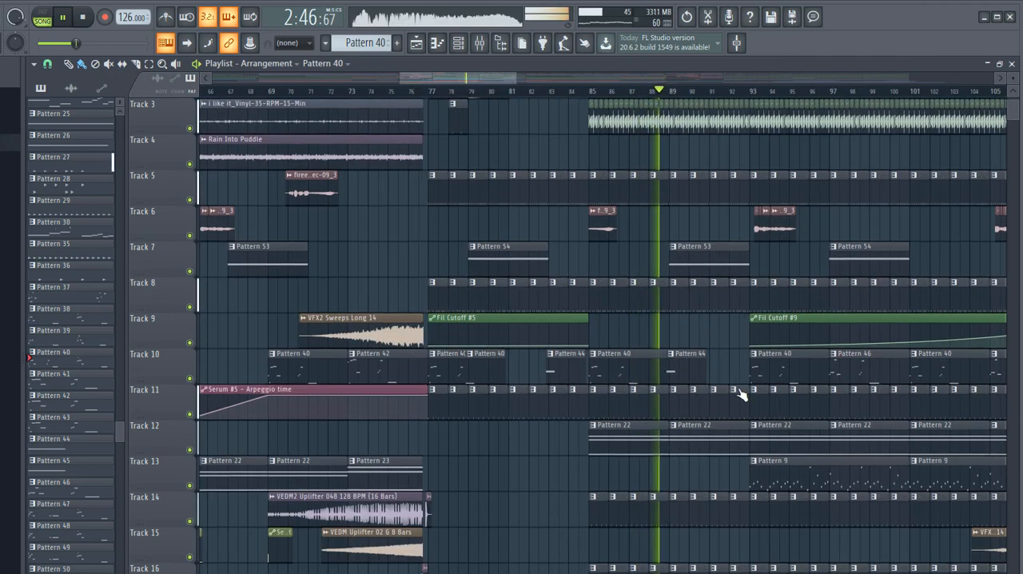
scroll(663, 377, "down", 1)
scroll(690, 363, "up", 1)
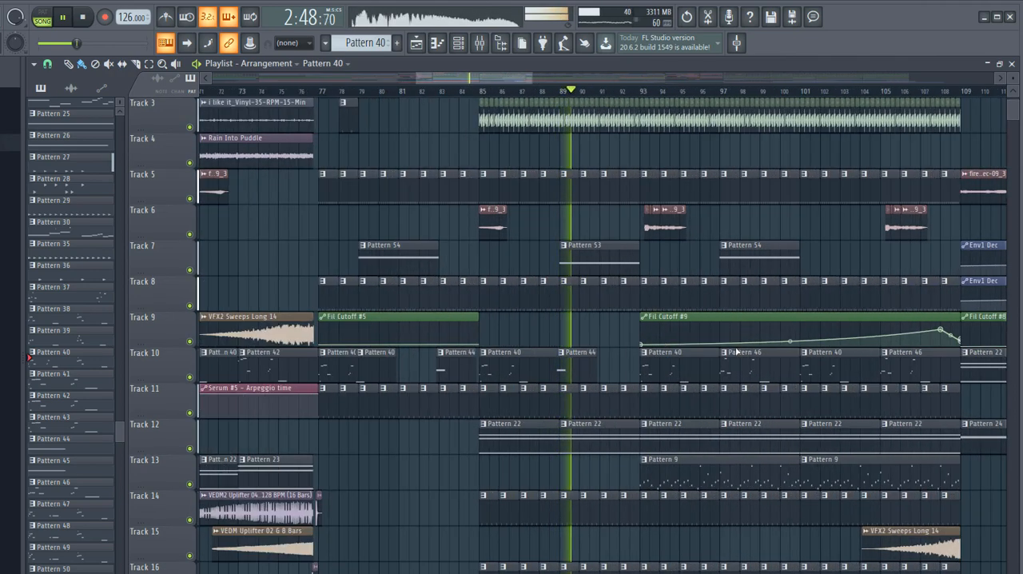
scroll(493, 274, "down", 1)
scroll(740, 336, "down", 1)
scroll(729, 327, "down", 1)
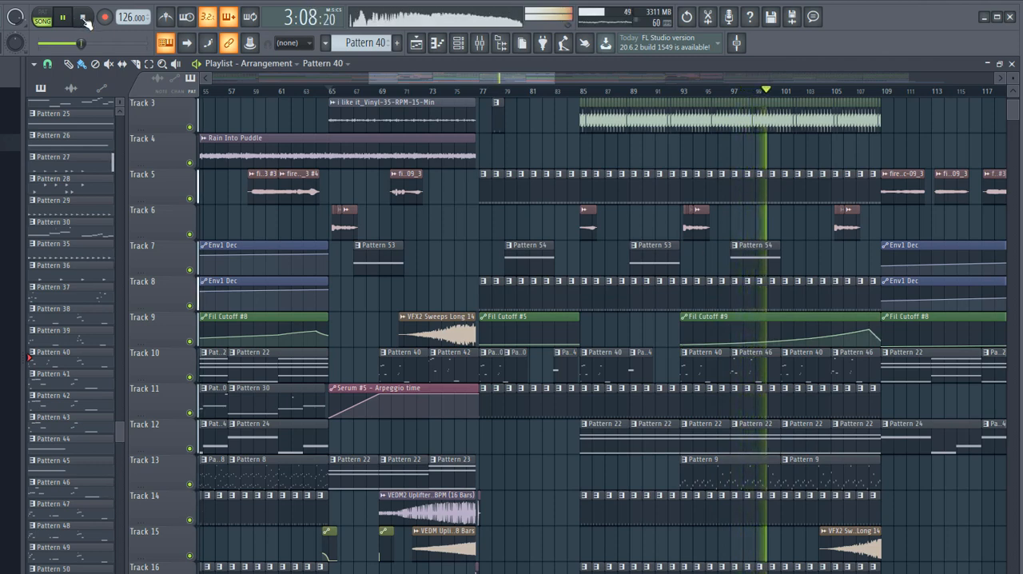
key("space")
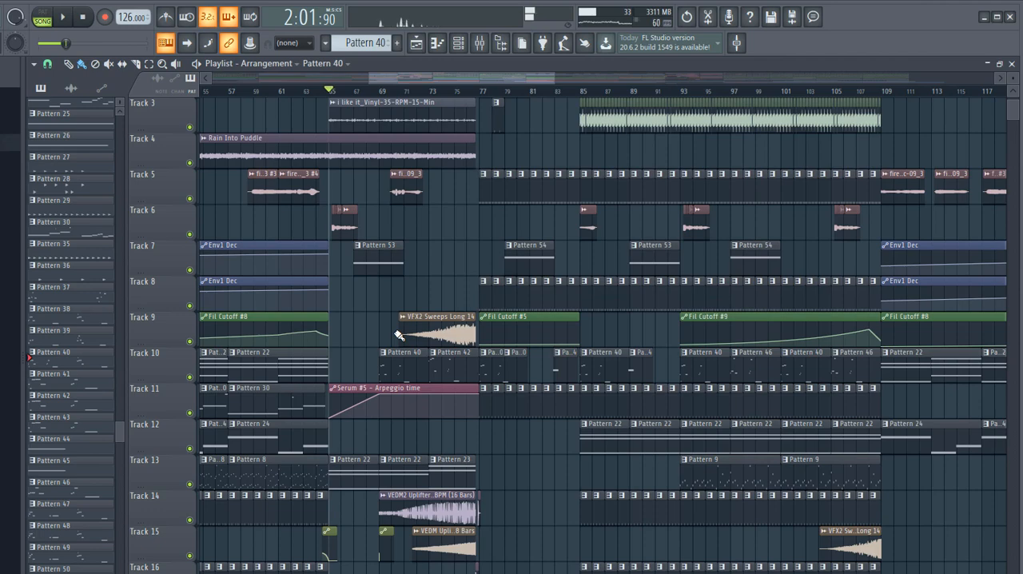
- Open the first Pattern 40 clip on Track 10 and the Serum instrument of its oriirngla #3 channel
scroll(386, 336, "down", 10)
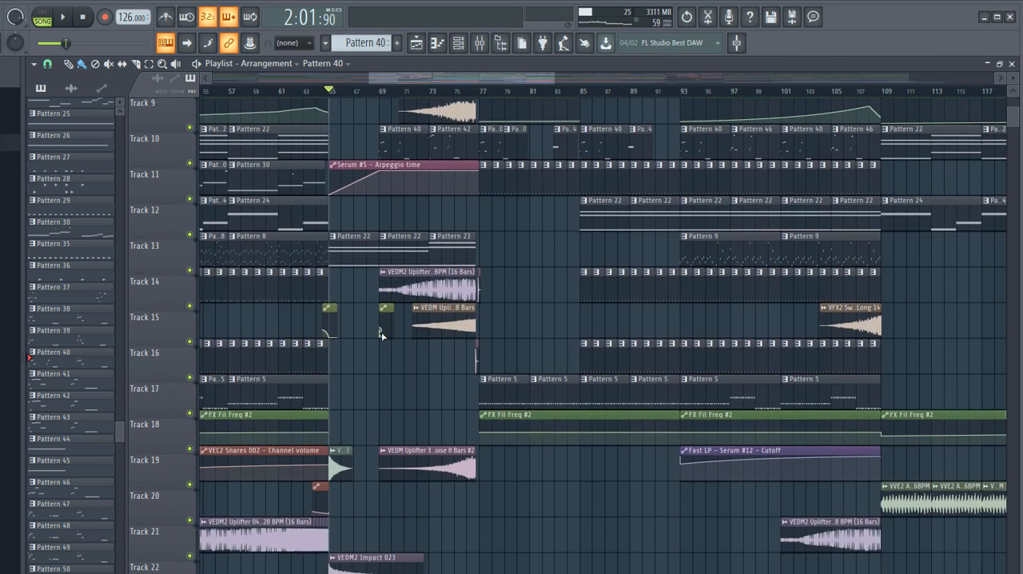
scroll(387, 331, "down", 6)
scroll(389, 331, "up", 11)
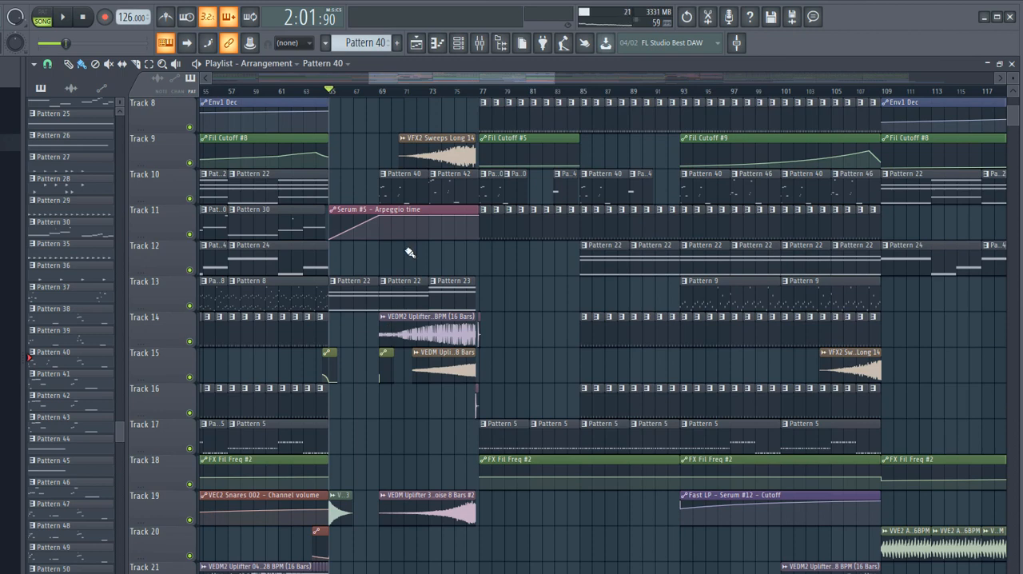
scroll(386, 253, "up", 5)
scroll(422, 267, "up", 4)
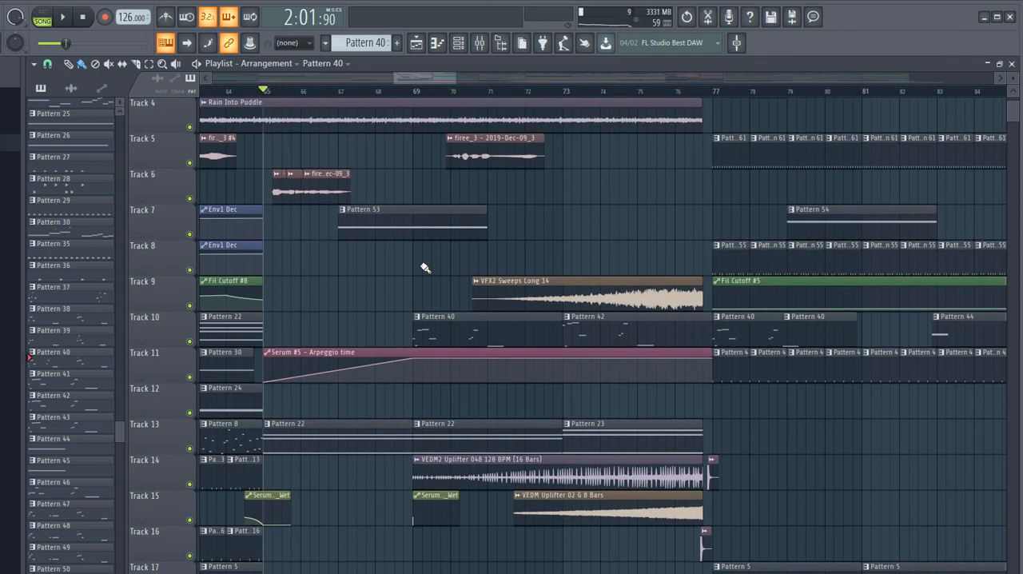
double_click(435, 328)
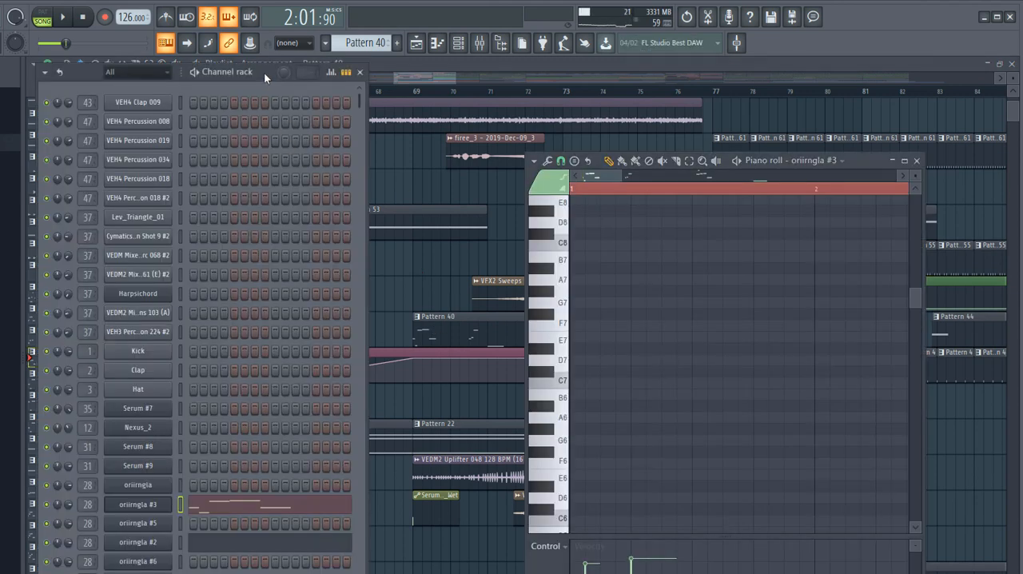
left_click(147, 505)
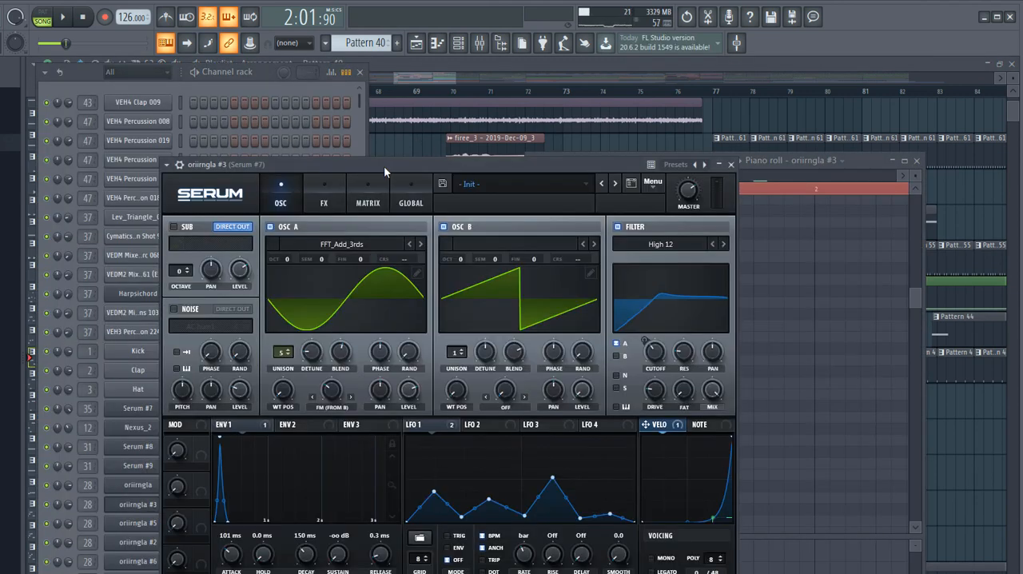
- Inspect the oriirngla #3 Serum patch's oscillators, envelope, effects chain, velocity curve and modulation matrix
left_click_drag(383, 165, 575, 133)
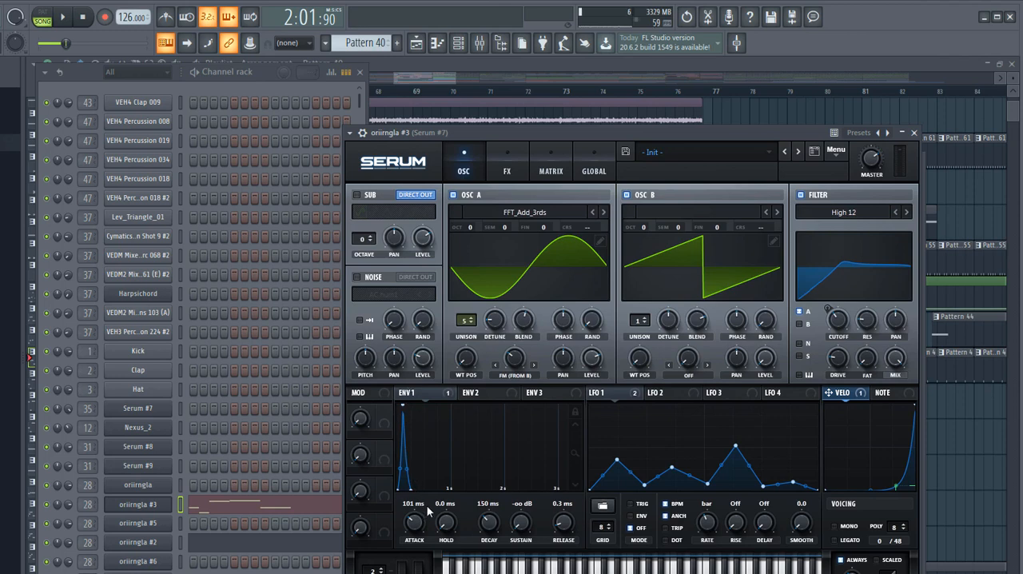
left_click_drag(686, 129, 630, 125)
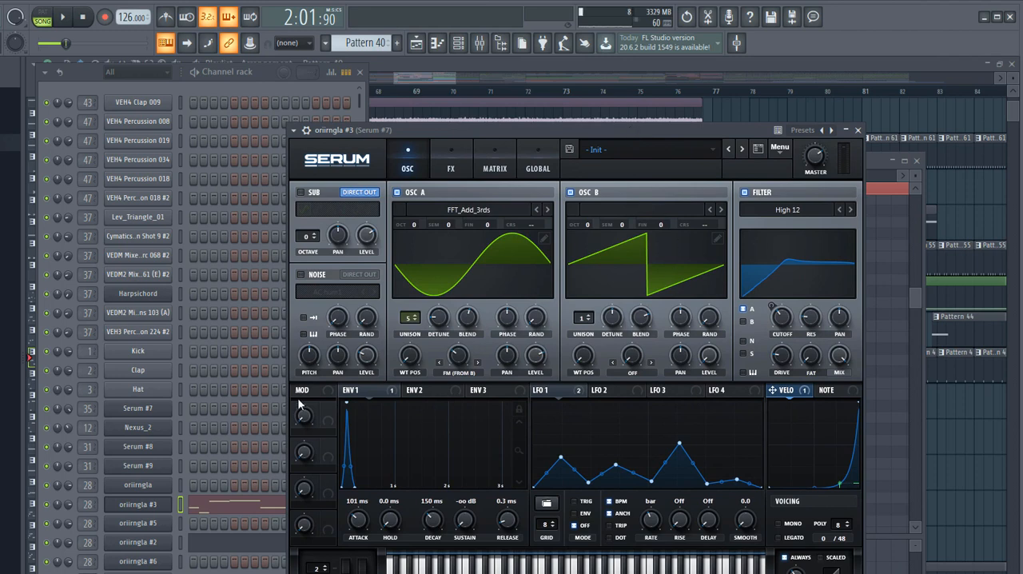
key("z")
left_click(449, 169)
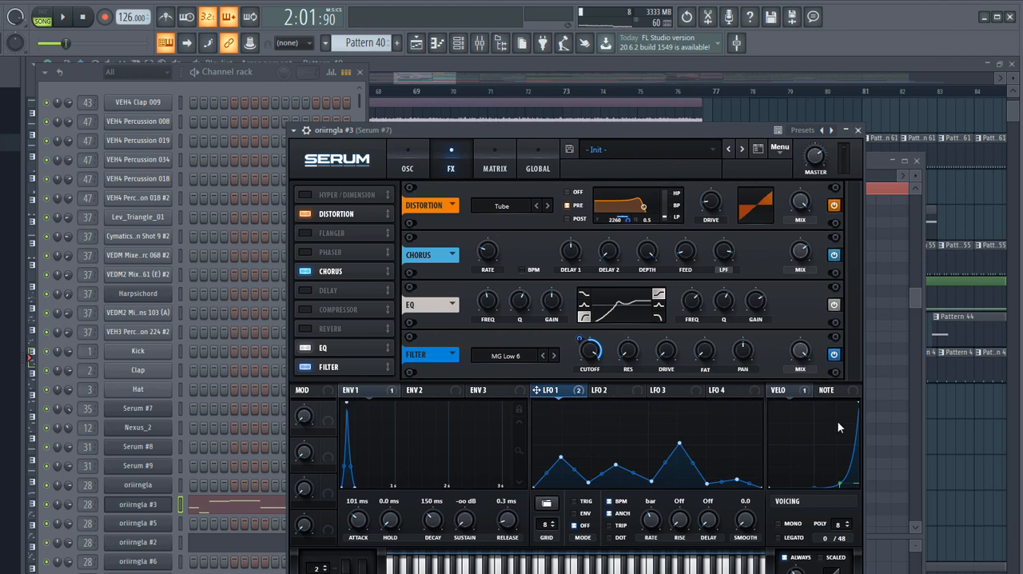
left_click(785, 392)
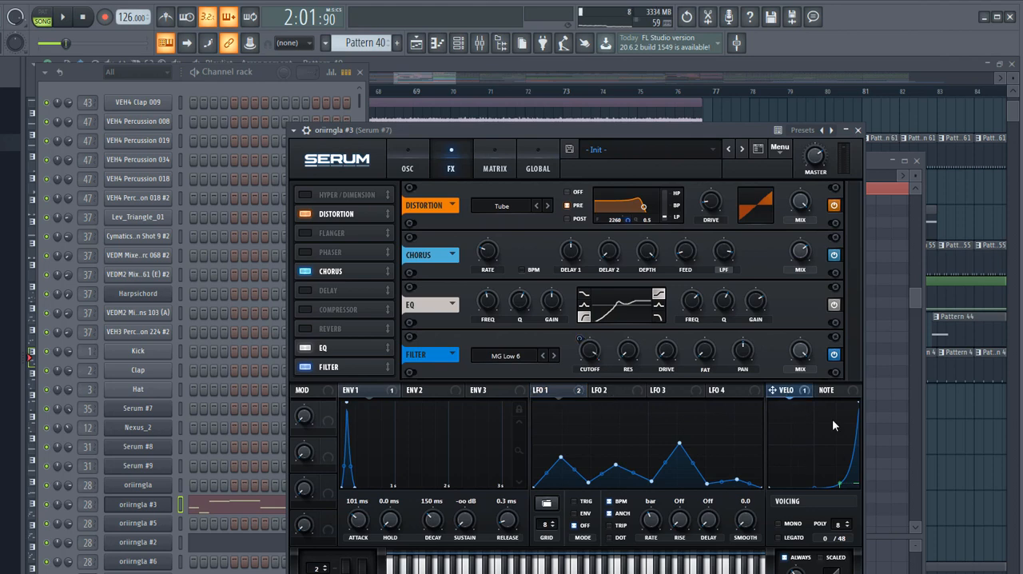
left_click(496, 168)
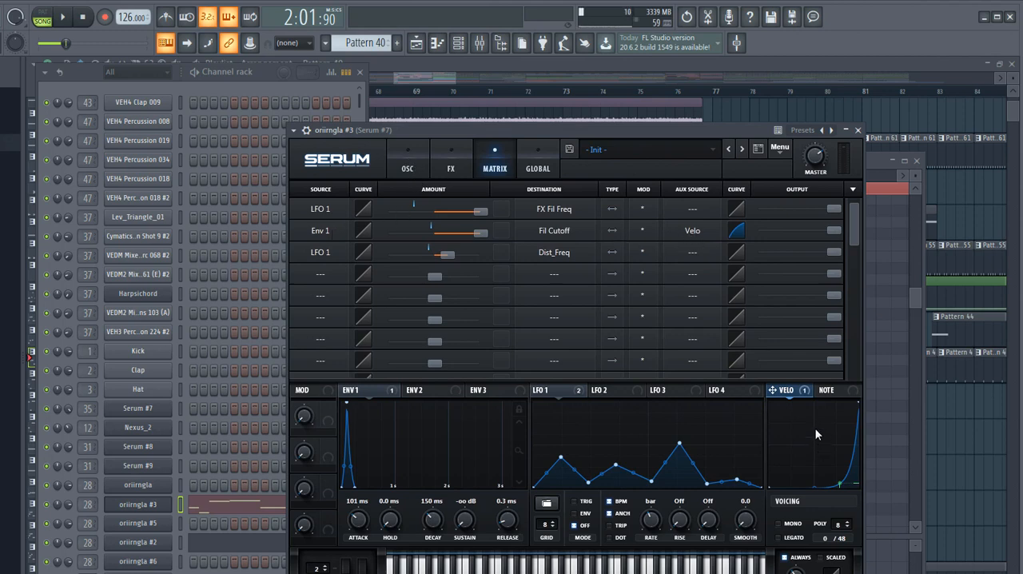
- Examine the oriirngla #3 notes of Pattern 40 in the piano roll, framing the opening bars between C3 and E5
left_click(869, 157)
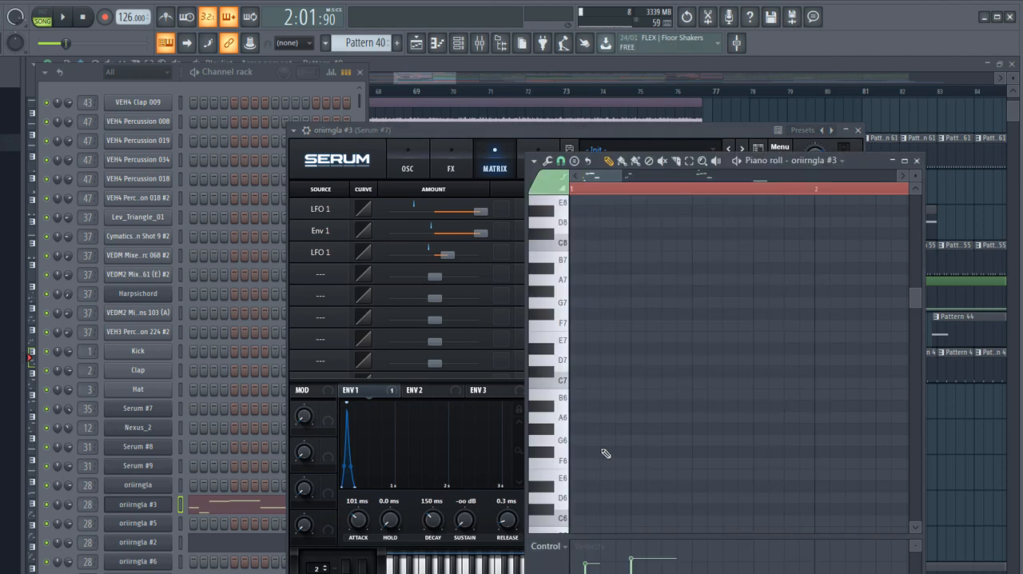
left_click_drag(621, 174, 774, 199)
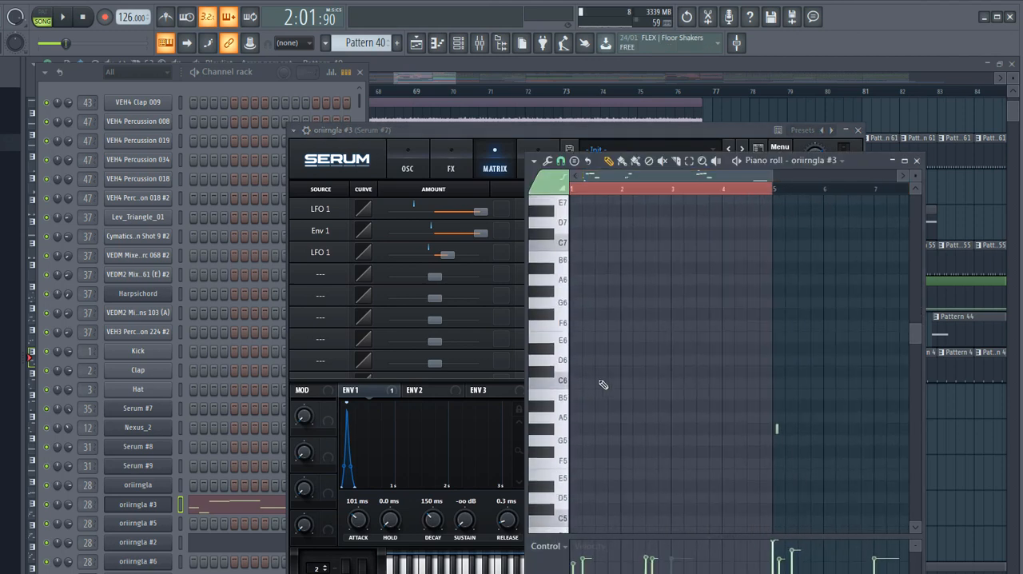
scroll(600, 379, "up", 6)
scroll(601, 376, "down", 12)
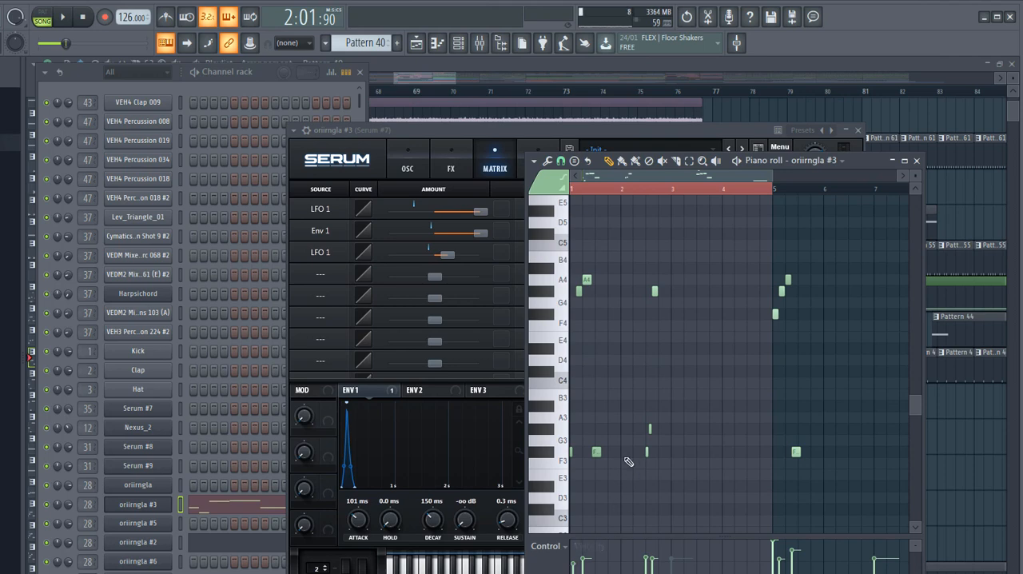
left_click_drag(770, 175, 630, 177)
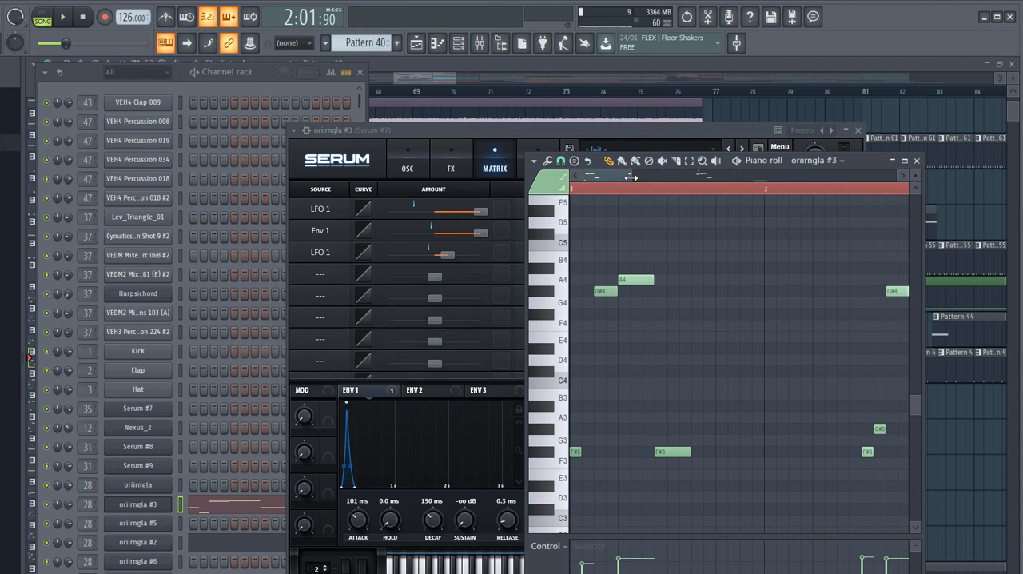
- Switch playback to pattern mode, listen to the first bars of Pattern 40, and stop it
key("l")
left_click(68, 18)
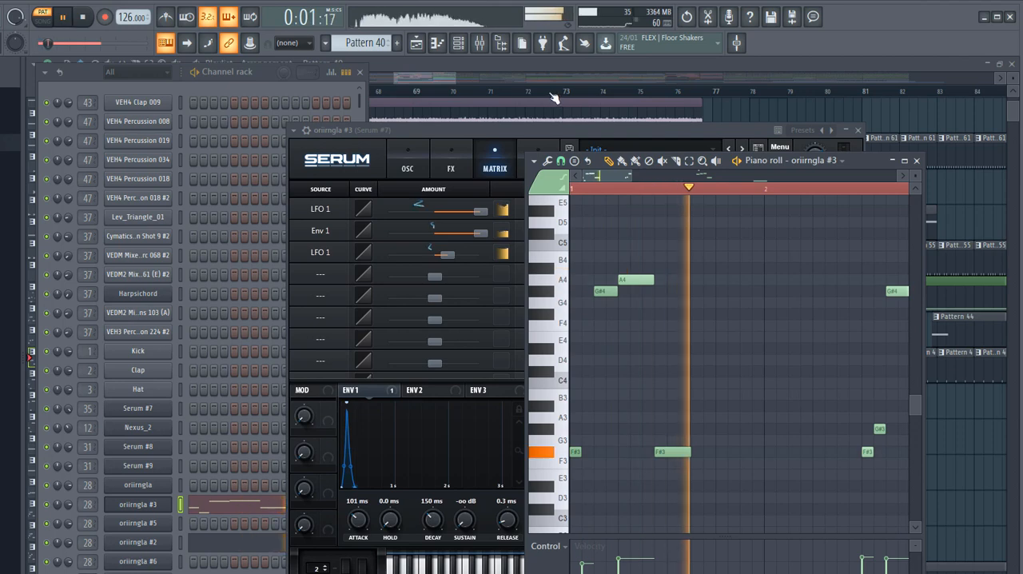
left_click_drag(629, 174, 637, 174)
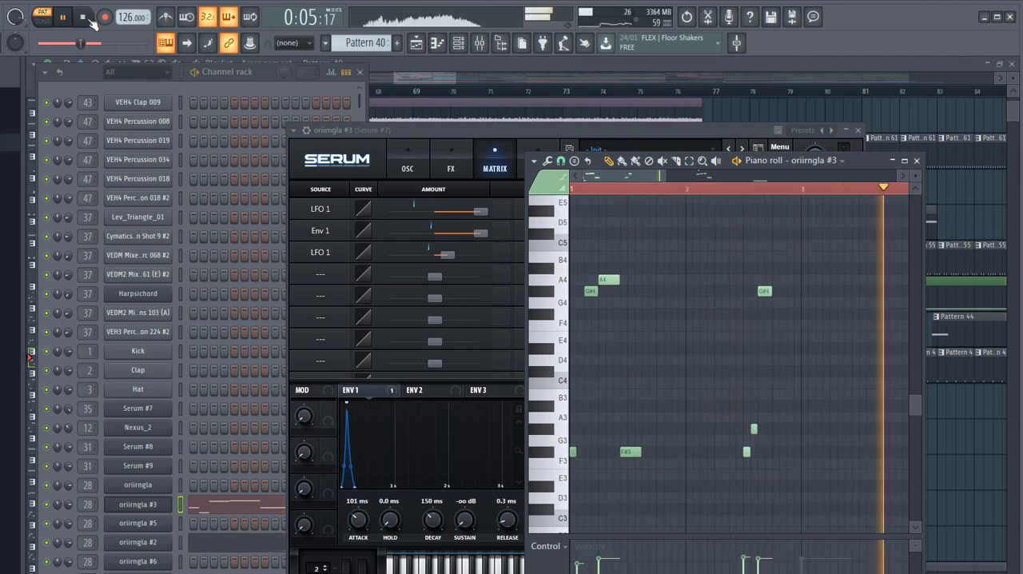
left_click(83, 18)
- Review the Serum patch's oscillator settings and its distortion, chorus, EQ and filter effects
left_click(408, 160)
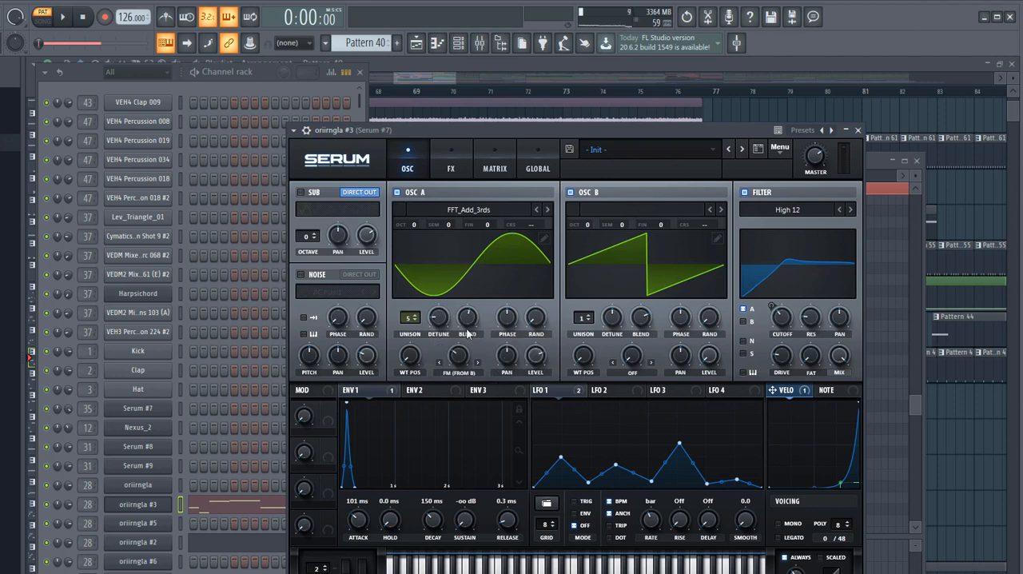
left_click(452, 165)
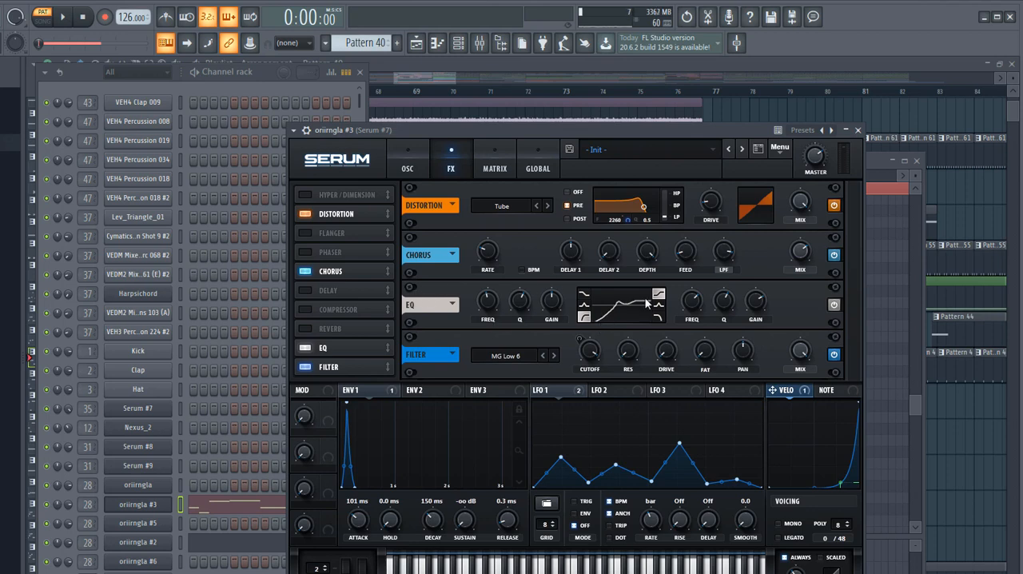
- Open the mixer at the Serum #7 track and inspect its CamelPhat3 and first Ohmicide effects
left_click(480, 43)
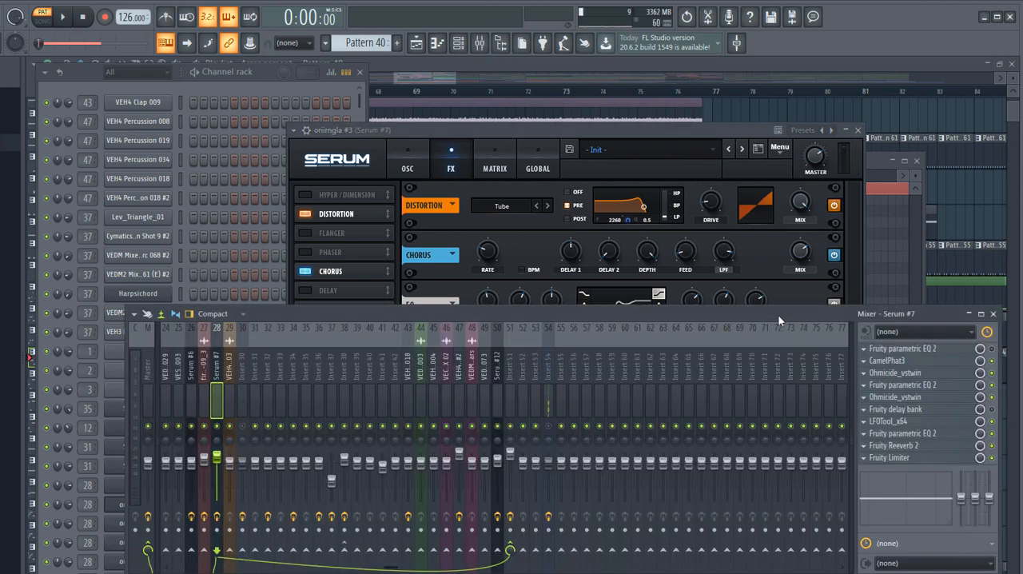
left_click_drag(778, 314, 746, 268)
left_click(859, 314)
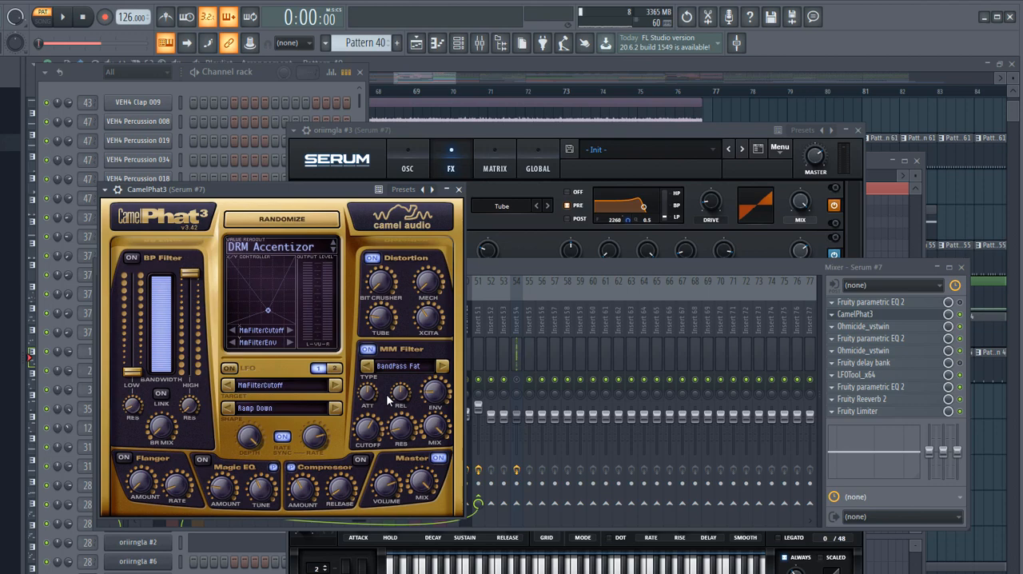
left_click(890, 328)
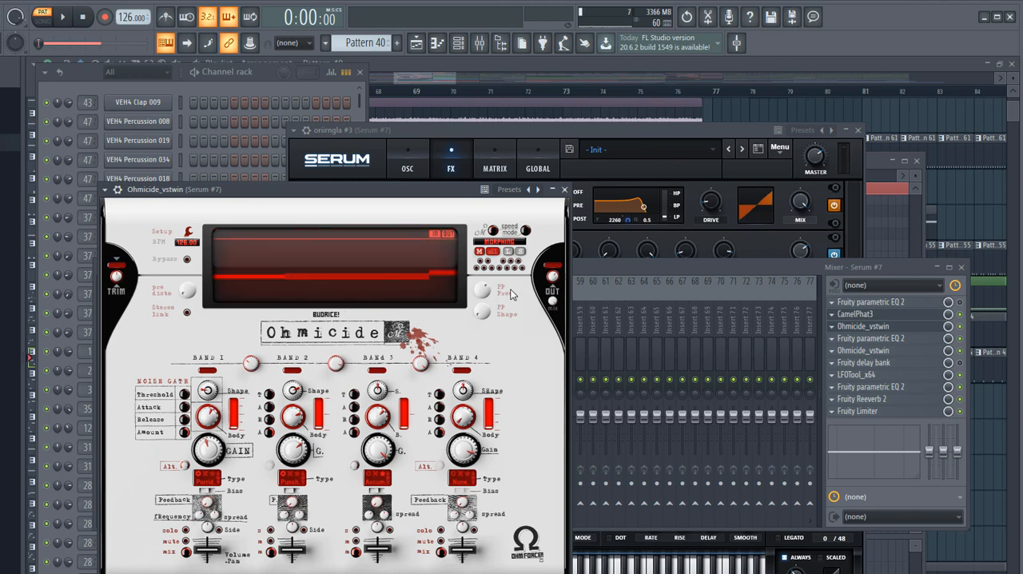
left_click(564, 189)
- Inspect the Serum #7 track's next effects: both active Parametric EQ 2 curves, the second Ohmicide, LFOTool and Fruity Reeverb 2
left_click(879, 339)
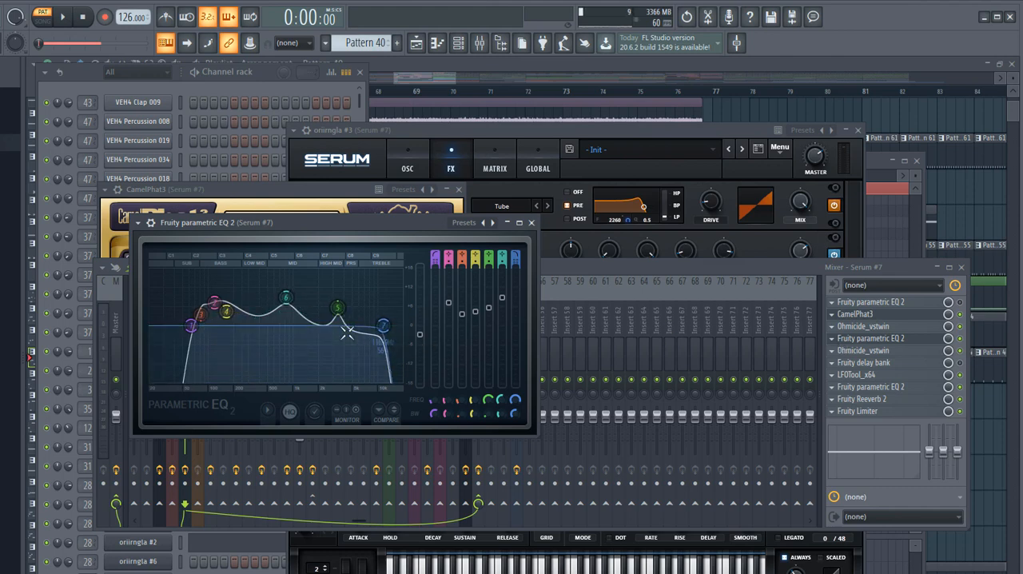
left_click(911, 351)
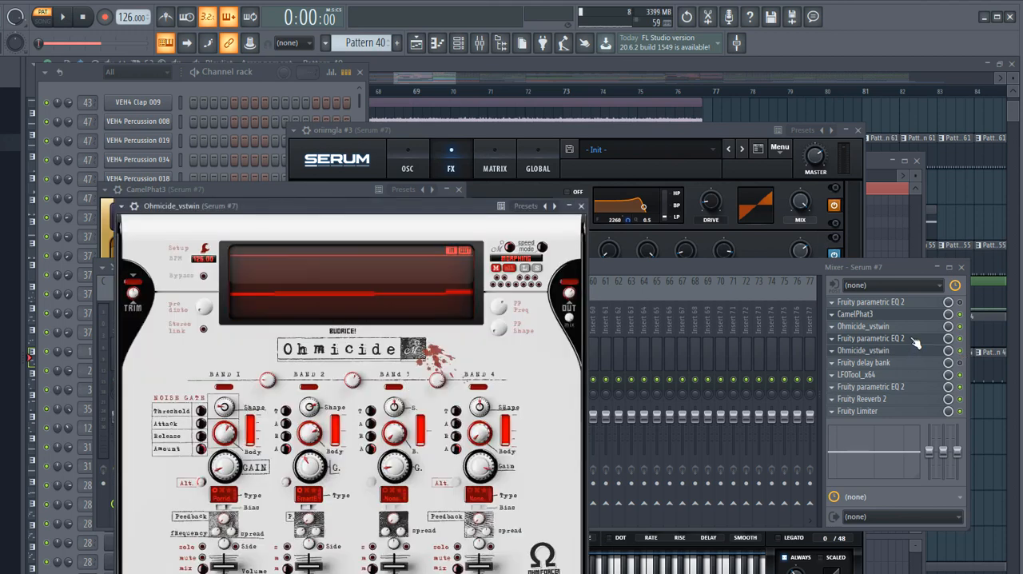
left_click(894, 375)
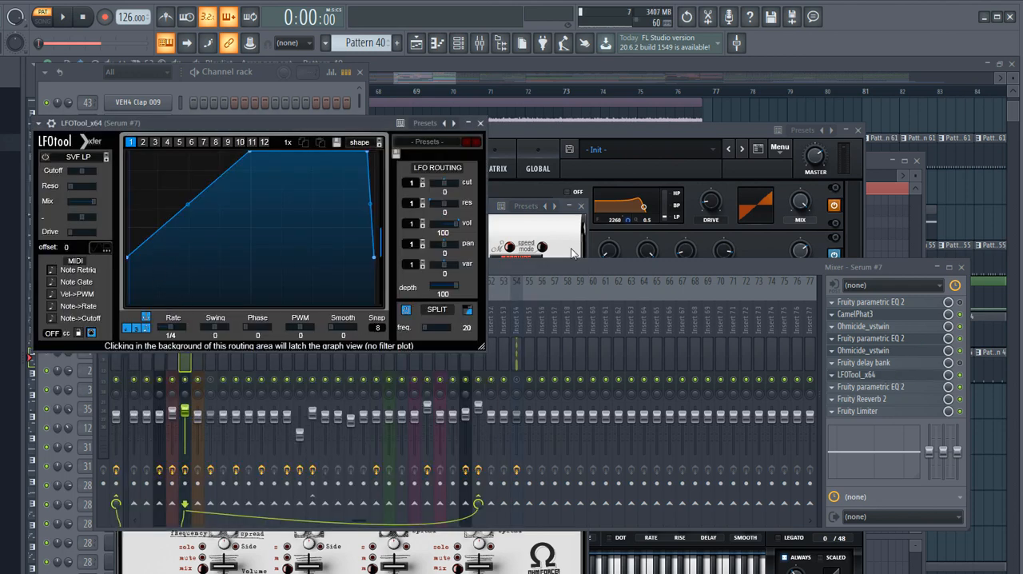
left_click(898, 389)
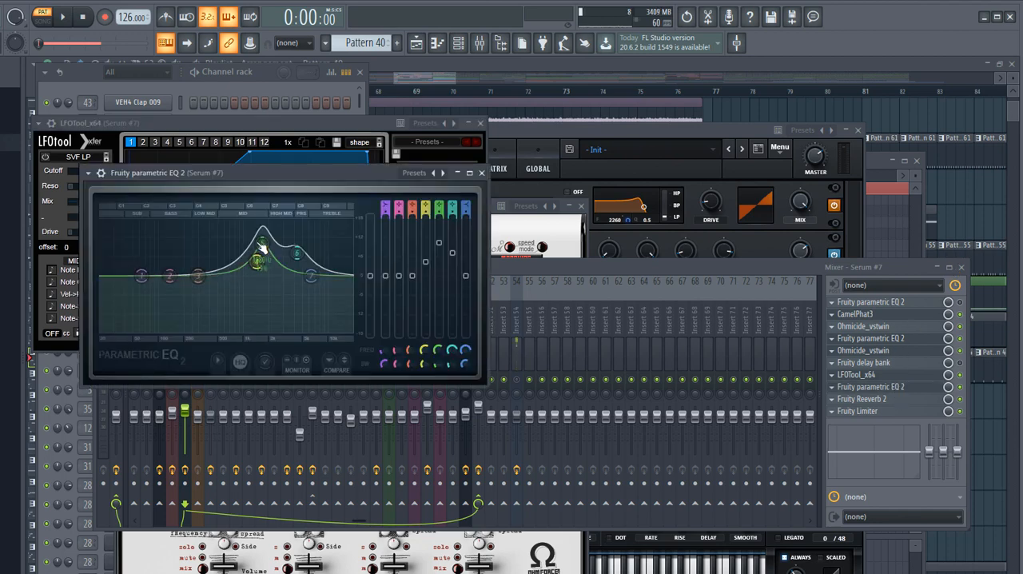
left_click(896, 387)
left_click(897, 400)
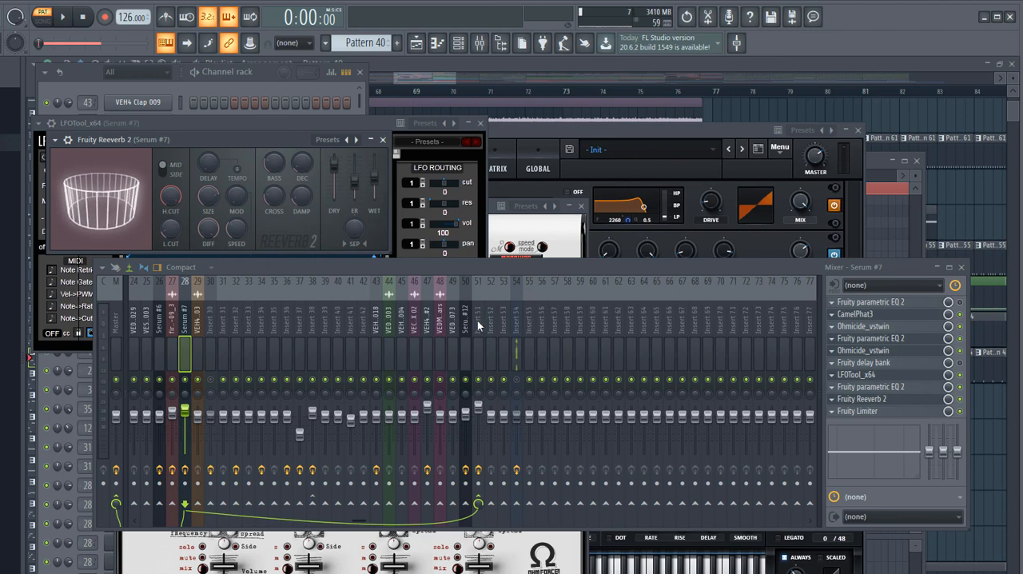
- Inspect the Fruity Limiter on mixer Insert 51 while playing the start of Pattern 40
left_click(478, 324)
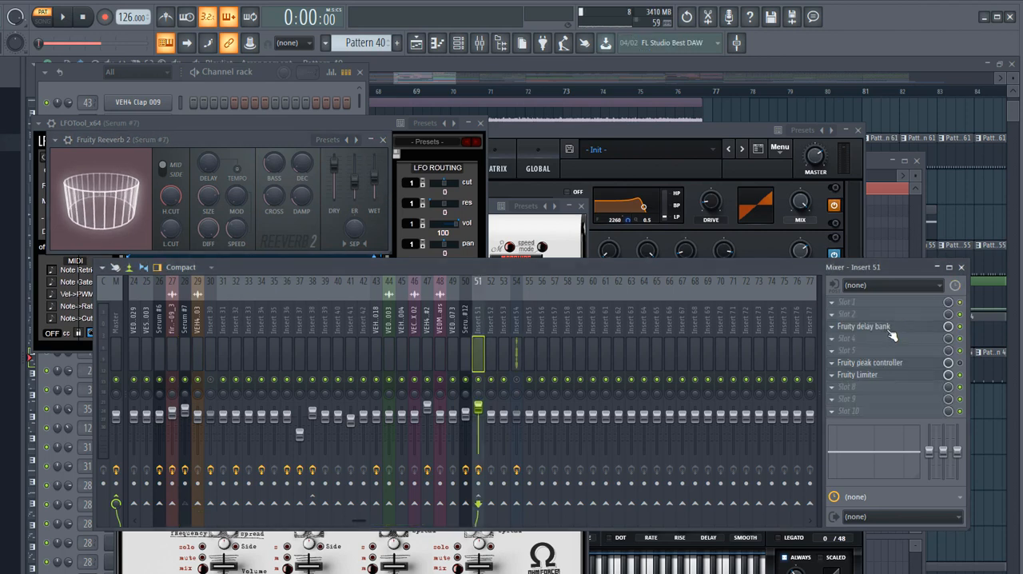
left_click(889, 376)
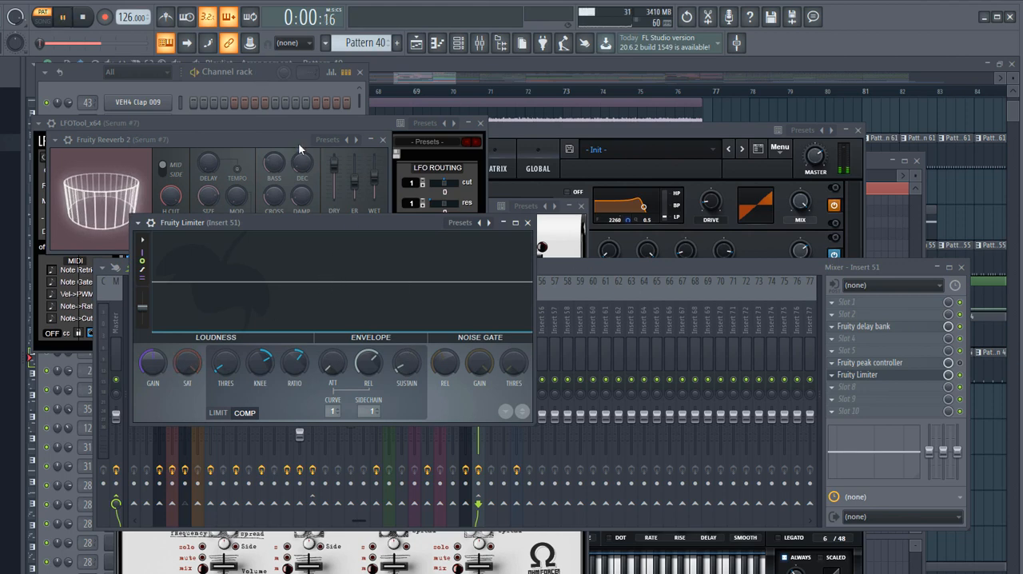
key("space")
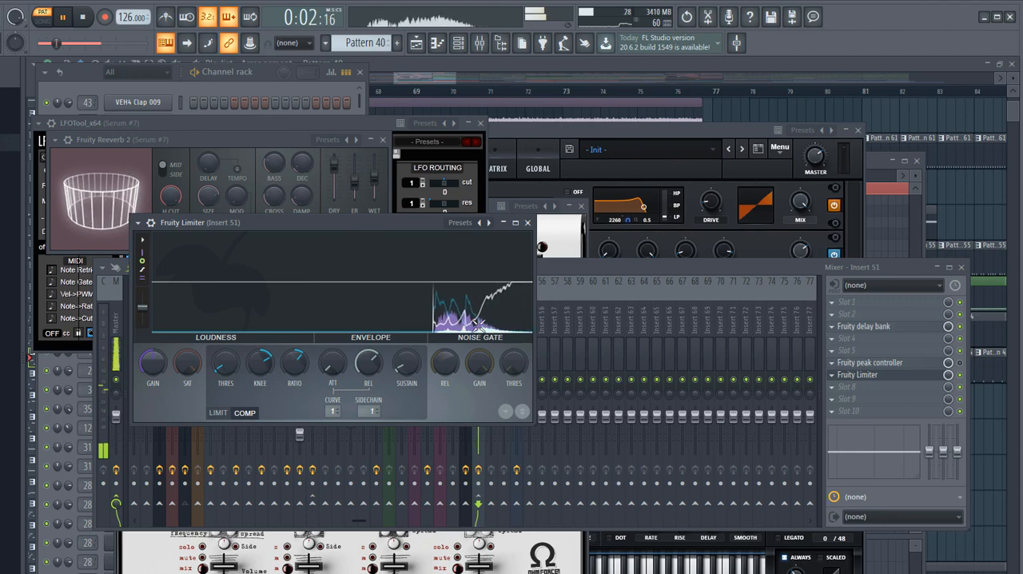
key("space")
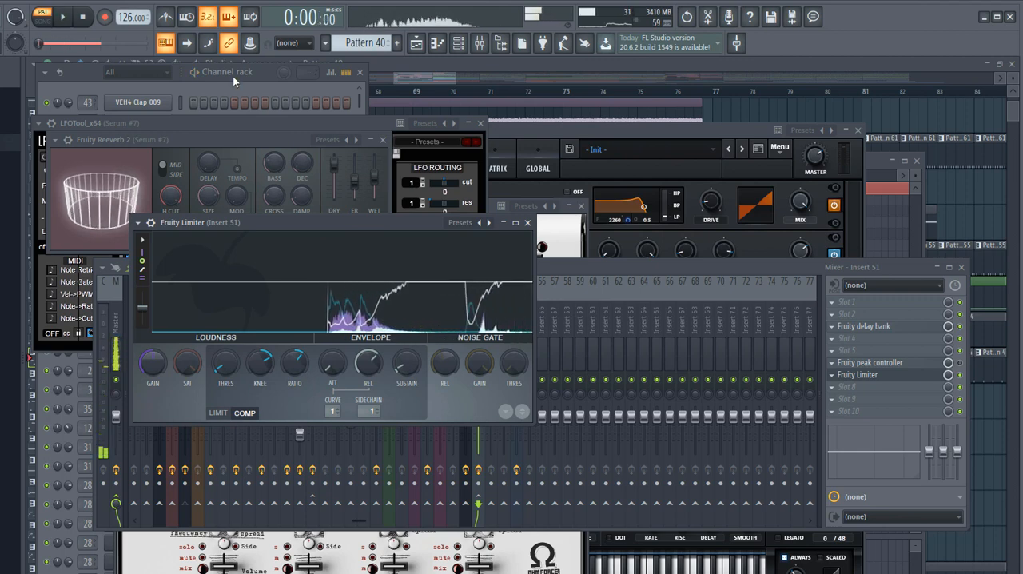
- Return to the playlist and look over the drop's tracks from bar 77 onward
left_click(264, 73)
left_click(685, 69)
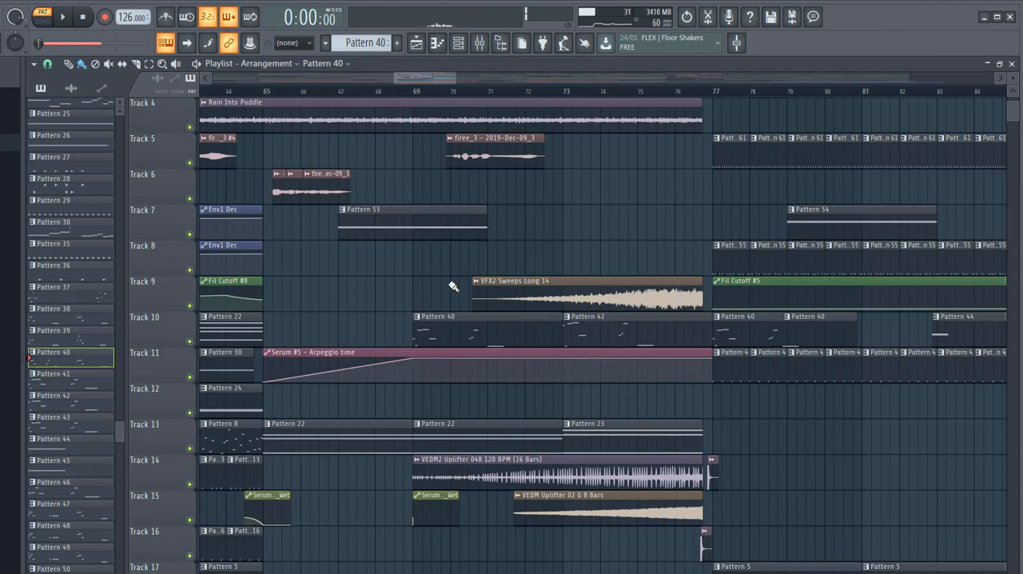
scroll(434, 221, "down", 6)
scroll(414, 239, "up", 7)
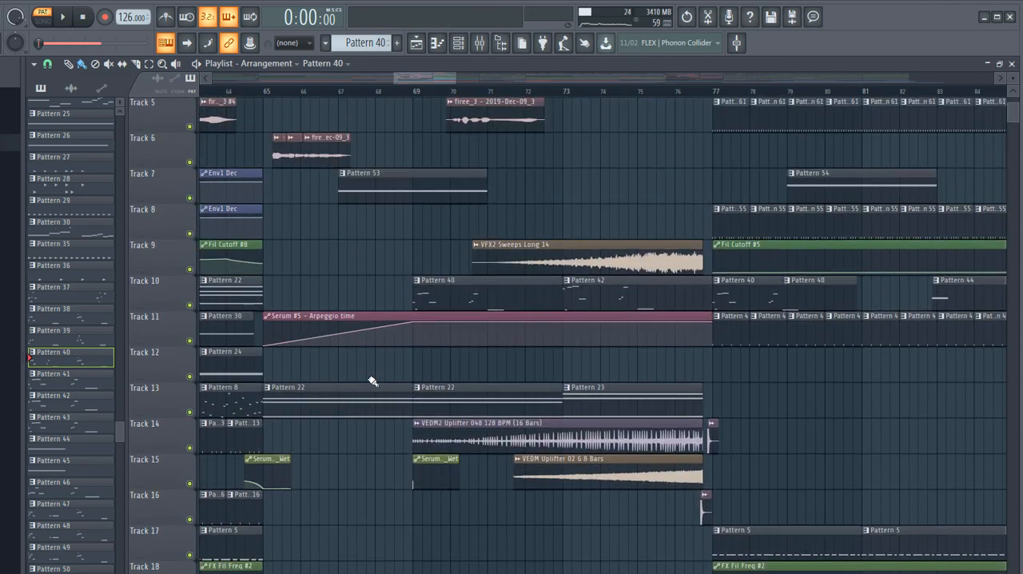
scroll(679, 359, "down", 10)
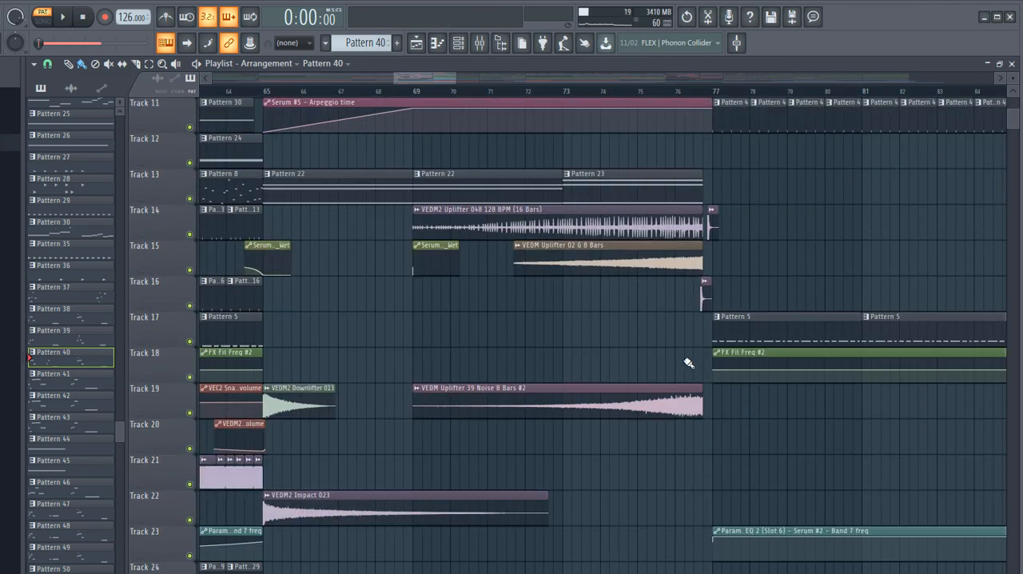
scroll(728, 352, "up", 9)
scroll(897, 393, "up", 3, "ctrl")
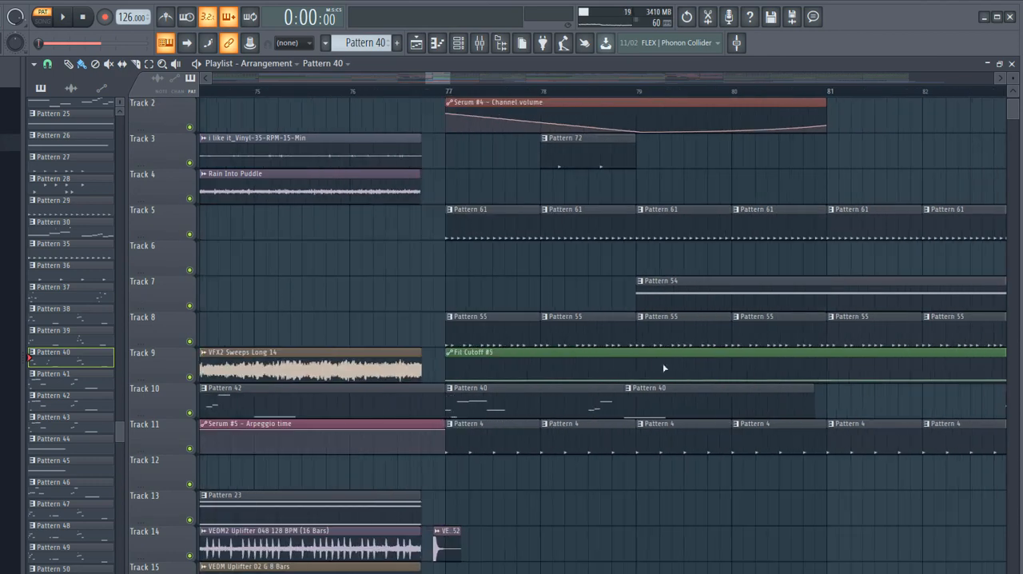
scroll(586, 330, "up", 2, "ctrl")
scroll(422, 368, "down", 6)
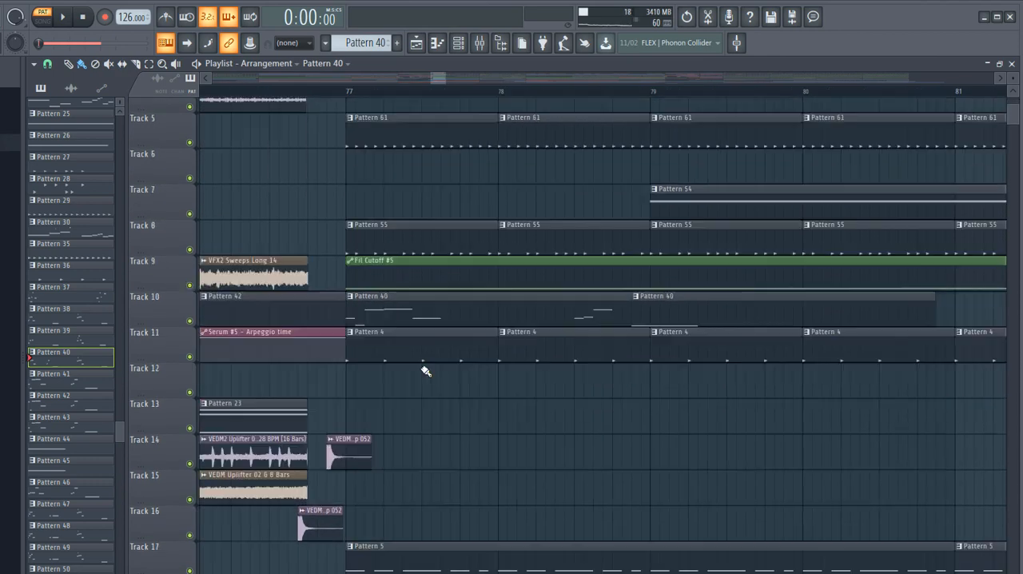
scroll(420, 384, "up", 3)
- Open Pattern 4's bass drum notes from Track 11 and play a brief preview
double_click(443, 175)
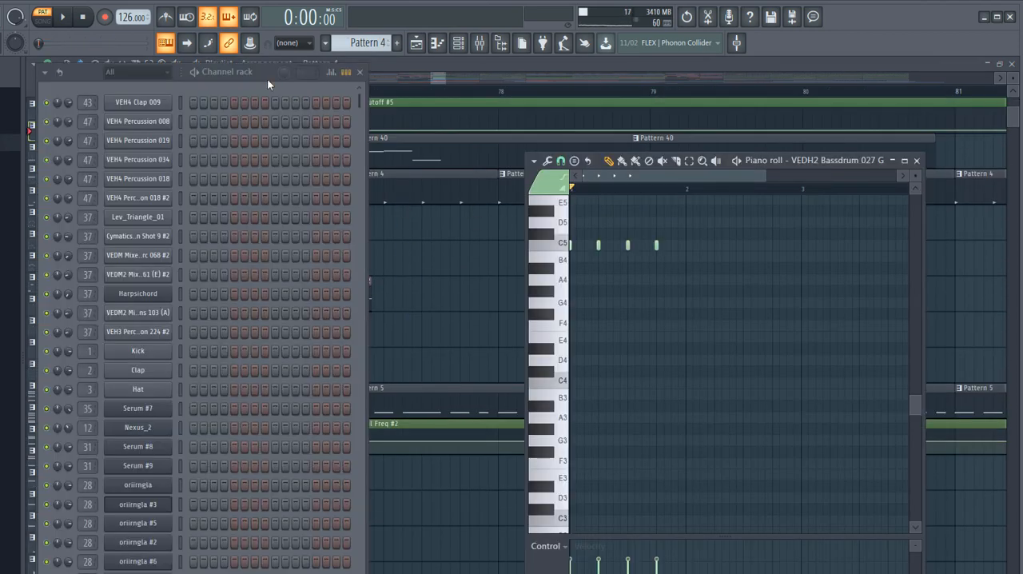
scroll(254, 358, "down", 8)
left_click(62, 17)
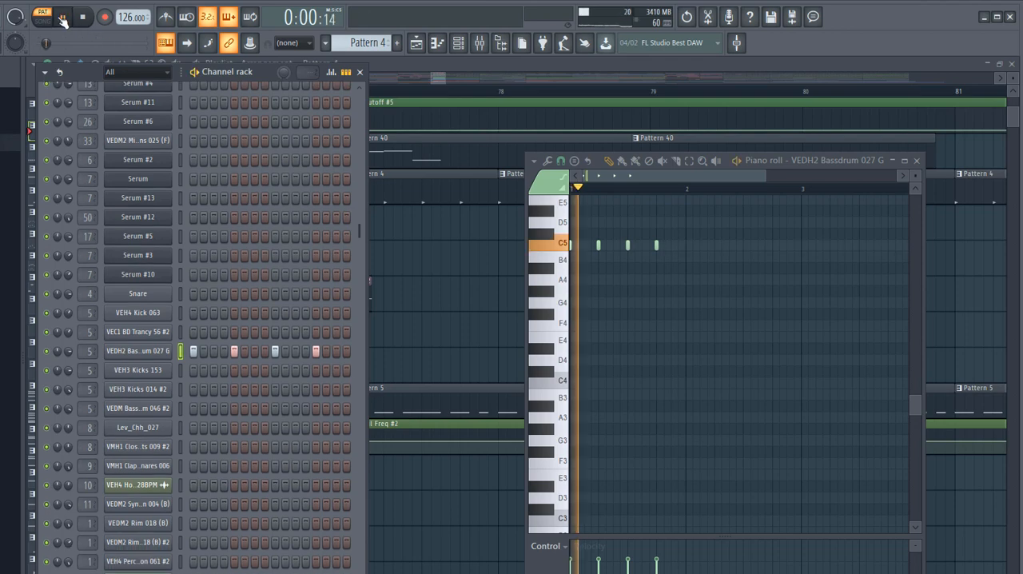
key("space")
- Set the song playback position to bar 77 in the playlist and briefly listen to the drop
left_click(436, 63)
left_click(352, 90)
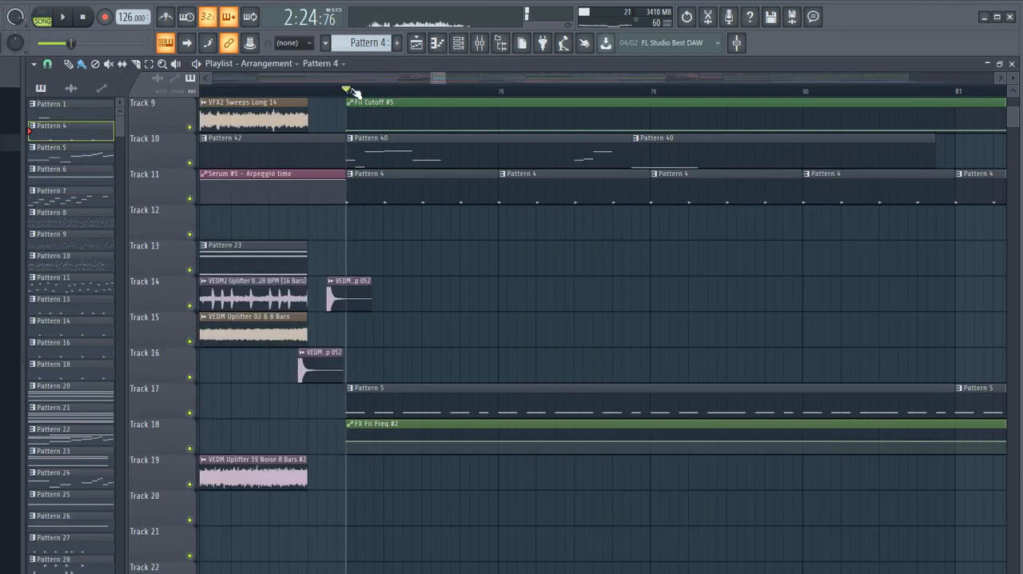
key("space")
key("space")
- Restore the playlist to a smaller window, switch playback to pattern mode and listen to Pattern 4 alone
double_click(423, 65)
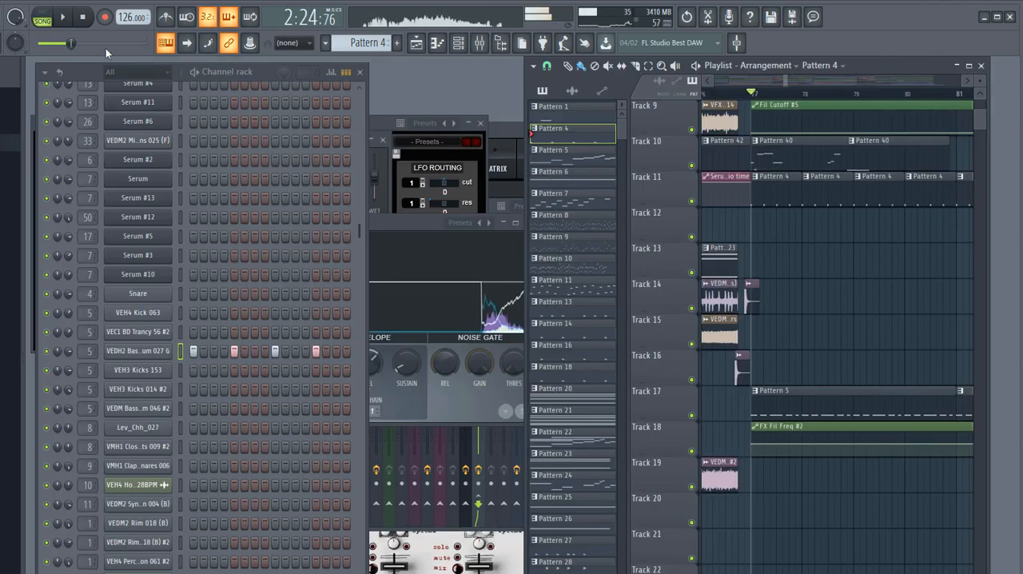
left_click(41, 16)
key("space")
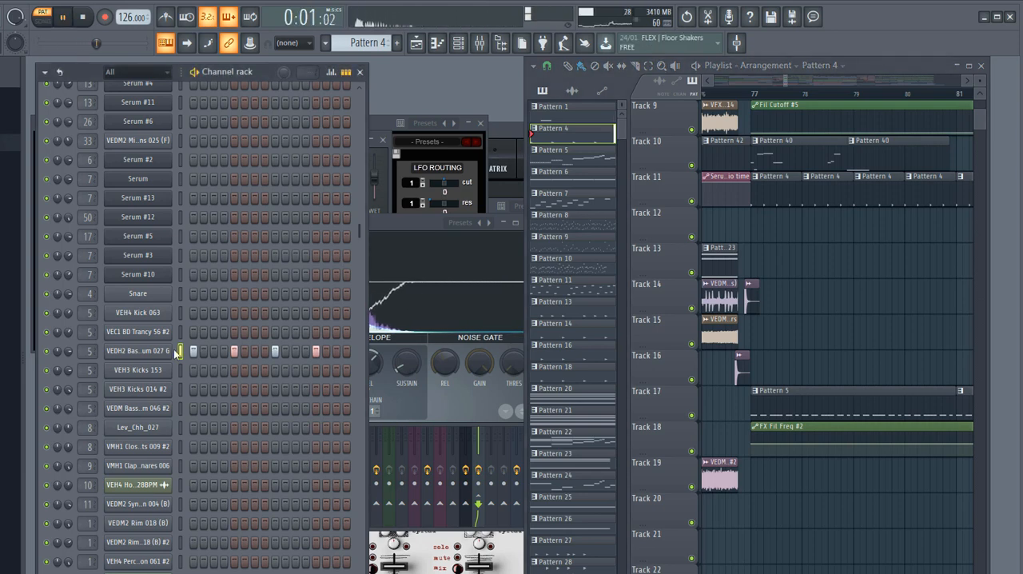
key("space")
- Open Pattern 55 from Track 8 and inspect its Serum #8 patch and piano roll notes
scroll(779, 374, "up", 2)
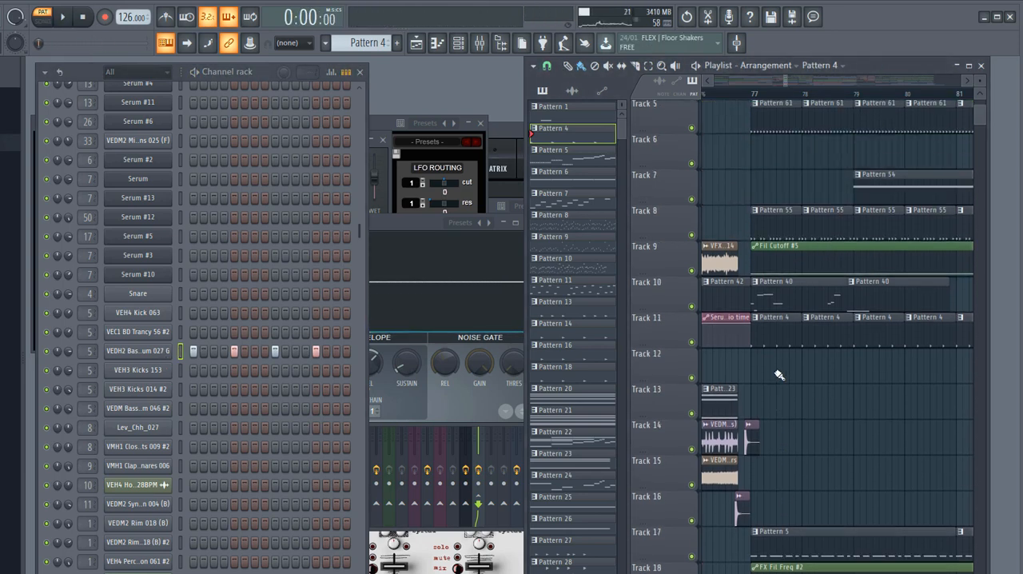
scroll(780, 374, "up", 1)
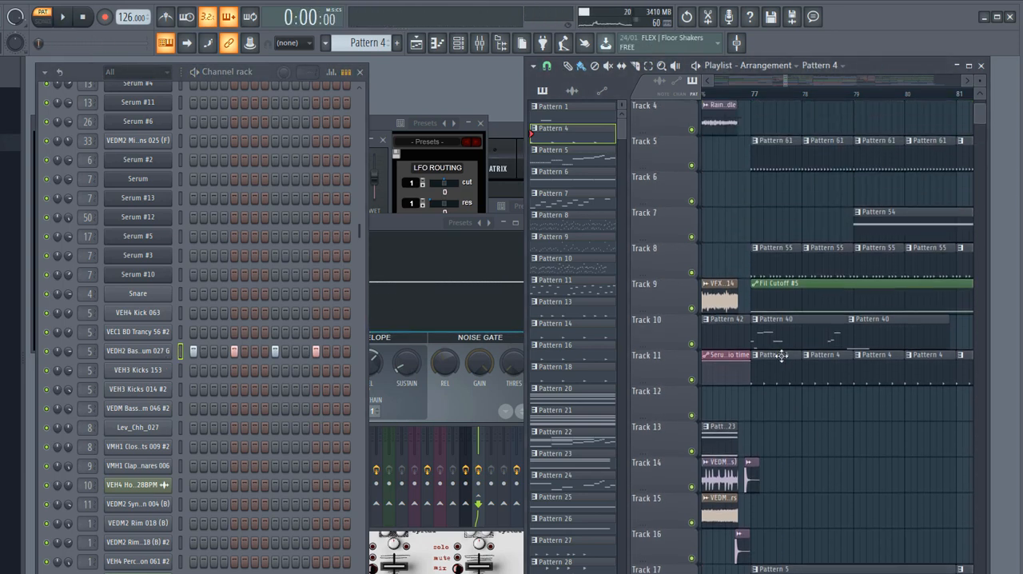
double_click(786, 244)
scroll(305, 285, "up", 6)
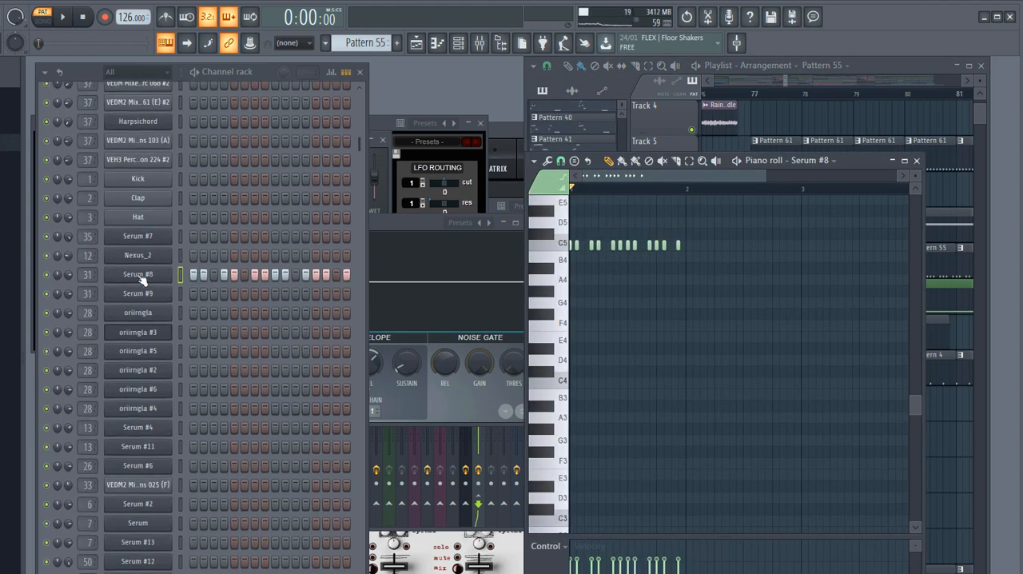
left_click(140, 276)
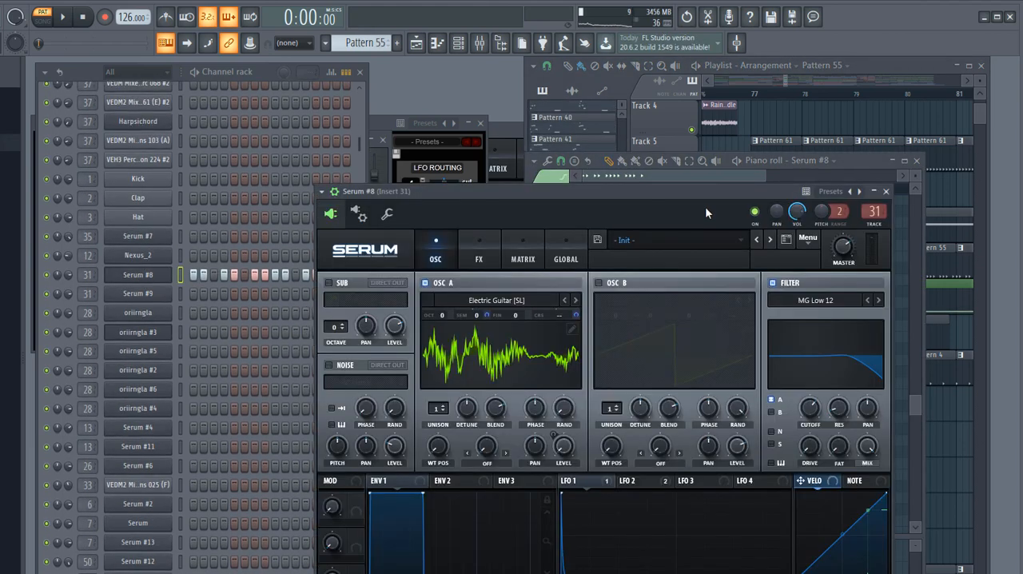
left_click_drag(705, 206, 720, 332)
left_click(856, 160)
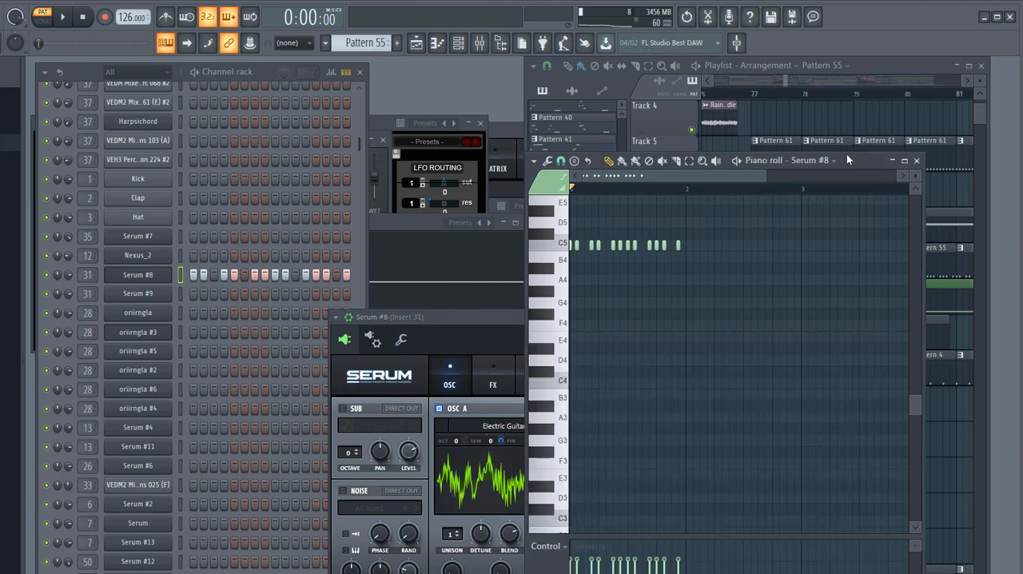
- Open Pattern 5 from Track 17 and inspect the Serum #2 channel's oscillator and filter settings
left_click(875, 70)
scroll(834, 224, "up", 3)
scroll(810, 244, "down", 4)
scroll(809, 239, "down", 5)
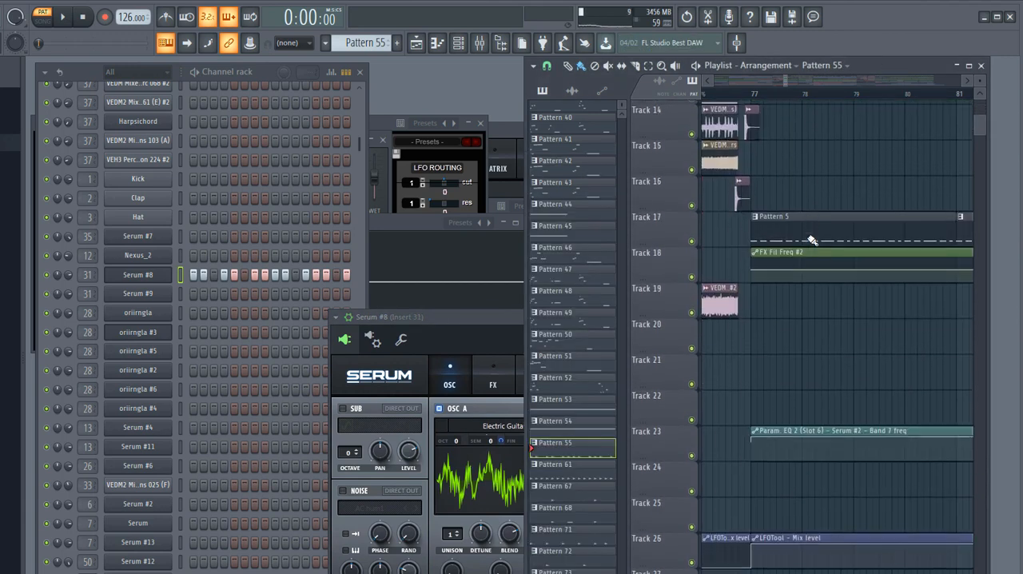
double_click(772, 221)
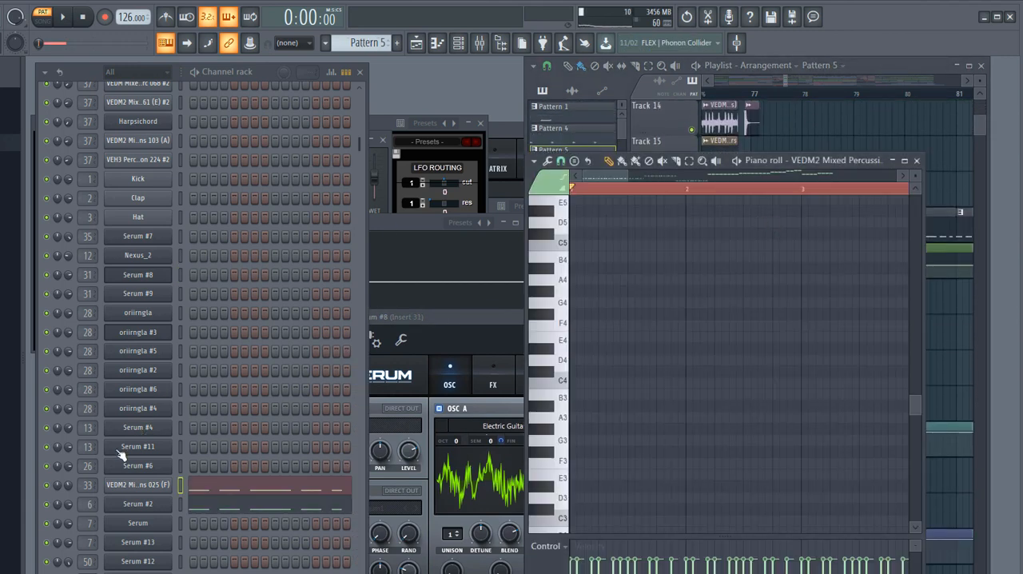
left_click(151, 500)
left_click_drag(335, 167, 466, 98)
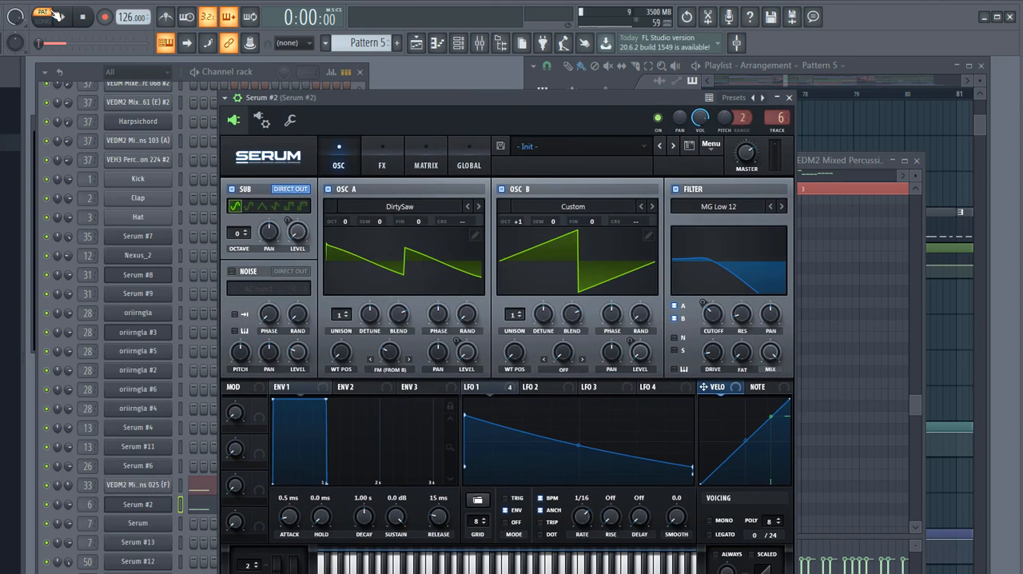
- Enlarge Pattern 5's piano roll, listen to its opening bars, and restore the window size
left_click(905, 161)
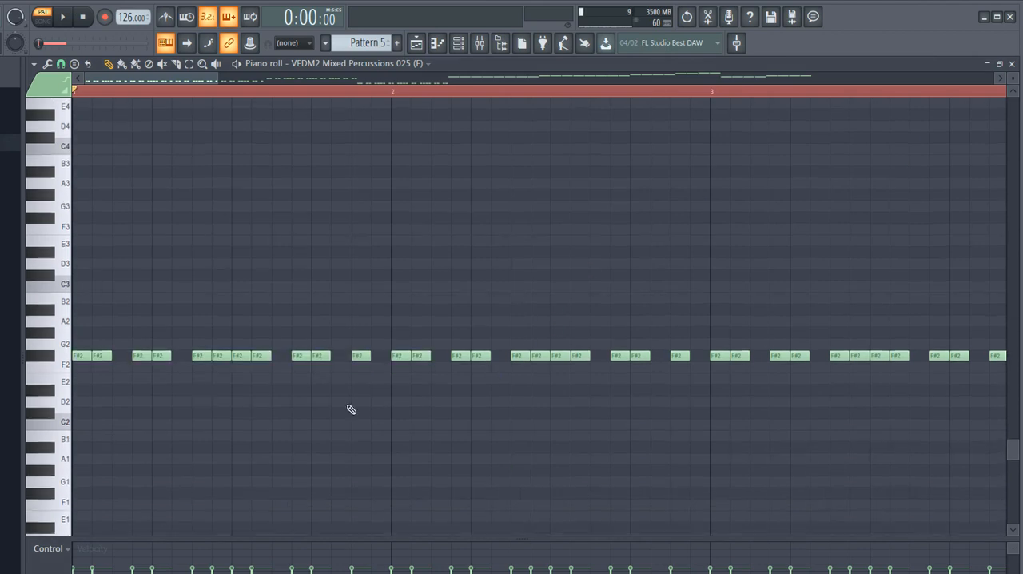
left_click(64, 18)
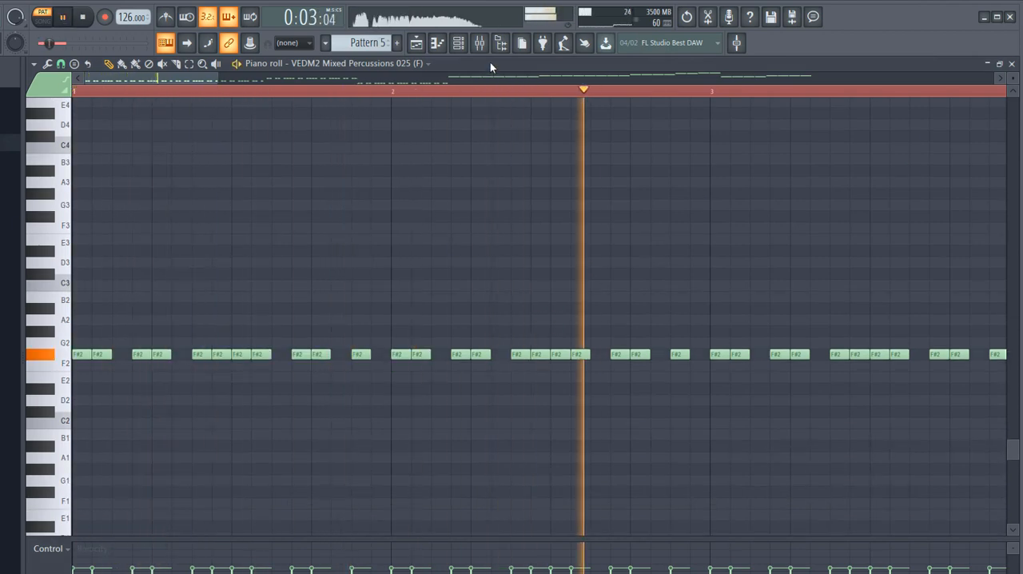
double_click(490, 62)
key("space")
- Review Serum #2's delay and filter effects while playing Pattern 5, and return to its oscillator settings
left_click(376, 139)
left_click(378, 152)
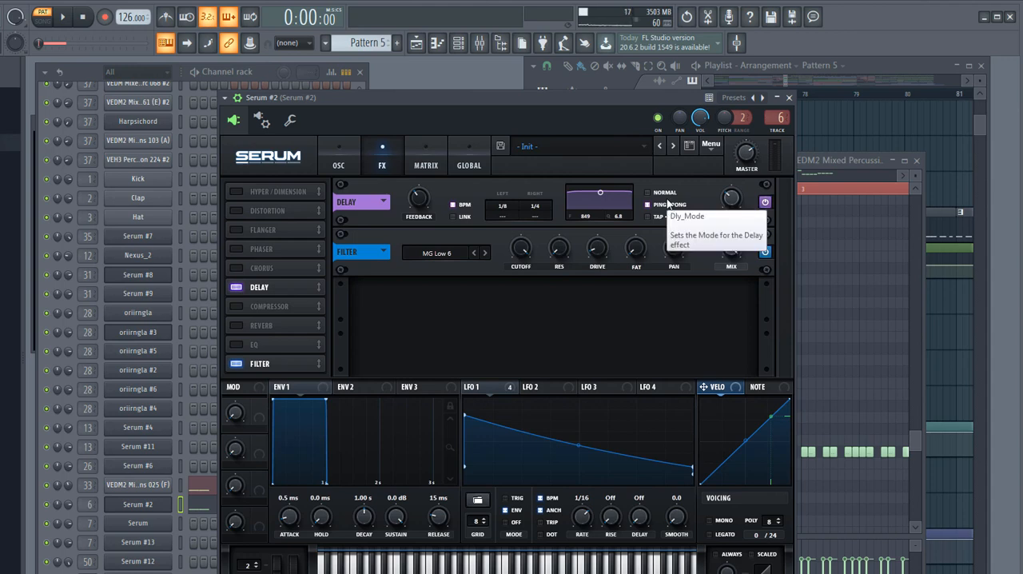
key("space")
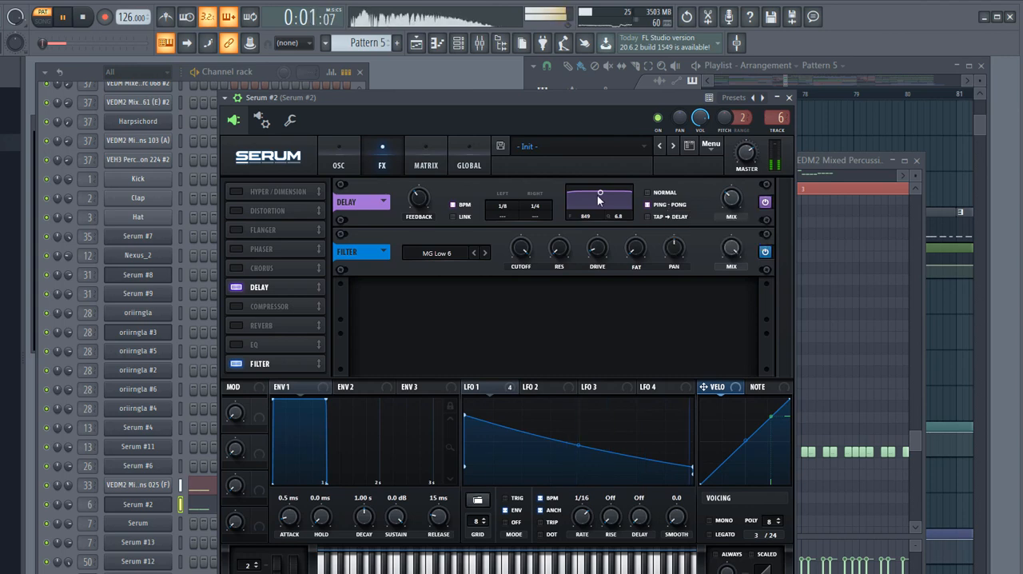
key("space")
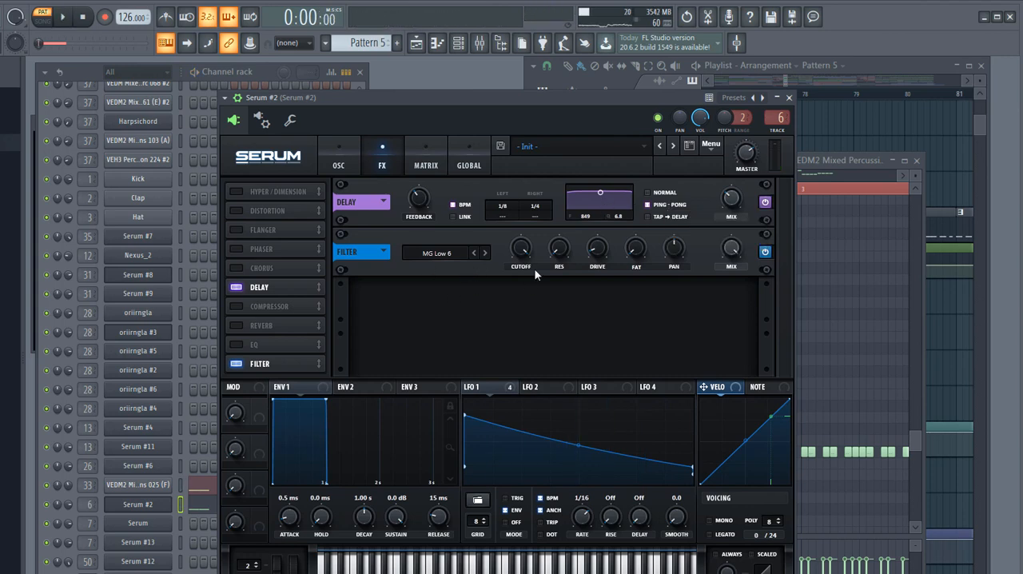
left_click(338, 163)
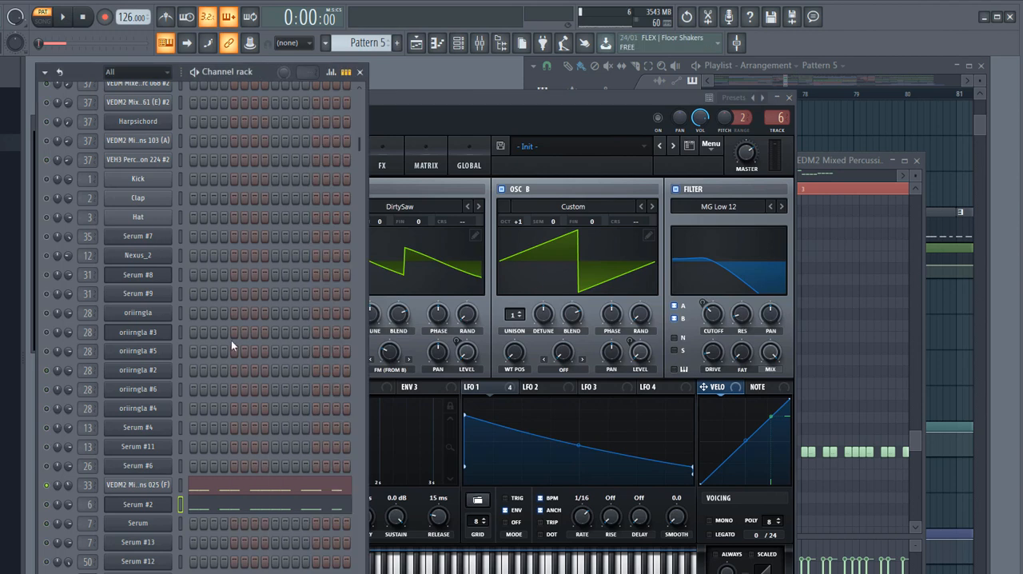
- Open the piano roll of the VEDM2 Mixed Percussions 025 (F) channel and listen to it soloed
right_click(141, 489)
left_click(178, 485)
right_click(134, 485)
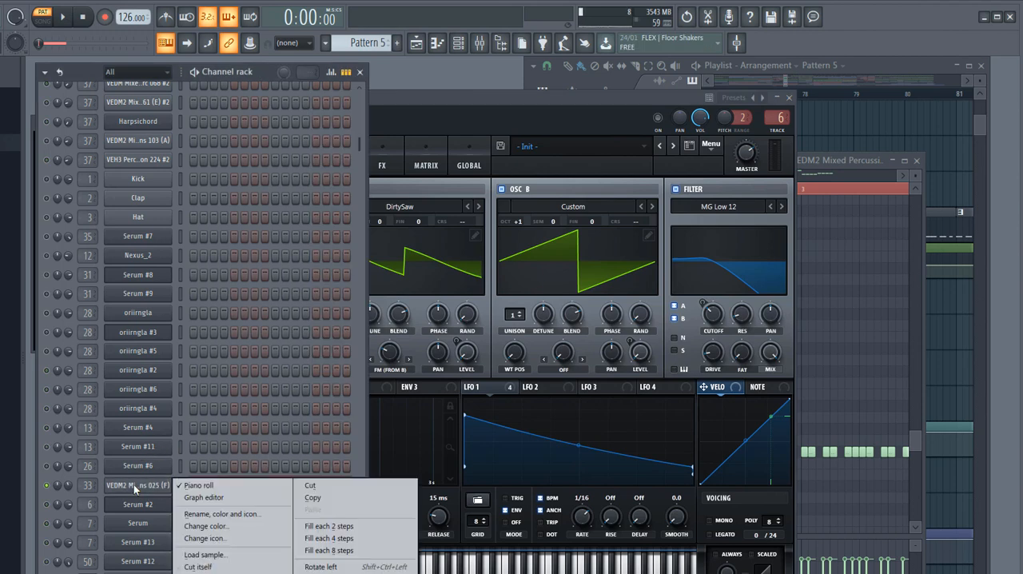
left_click(178, 484)
right_click(166, 488)
left_click(179, 484)
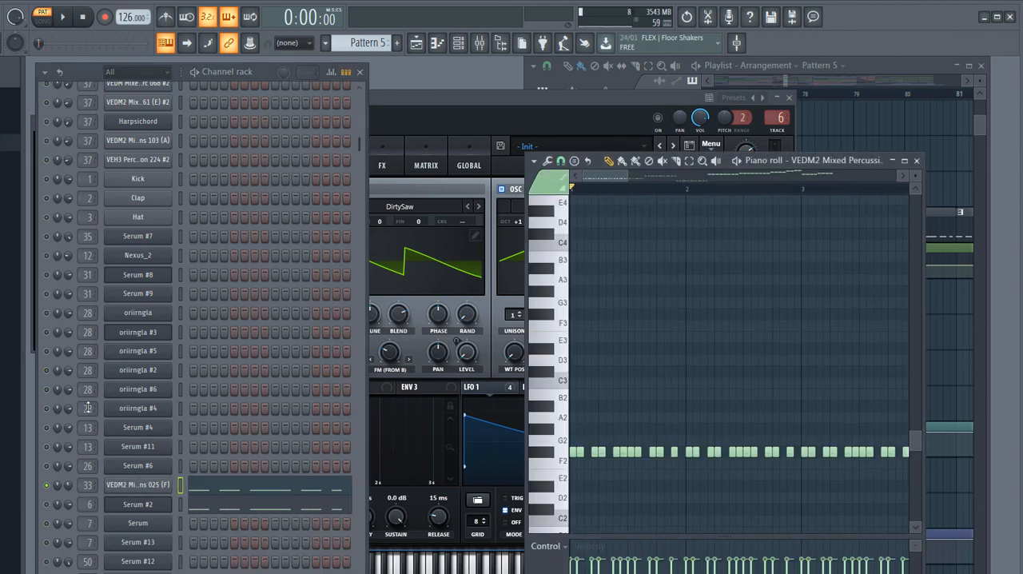
left_click(64, 17)
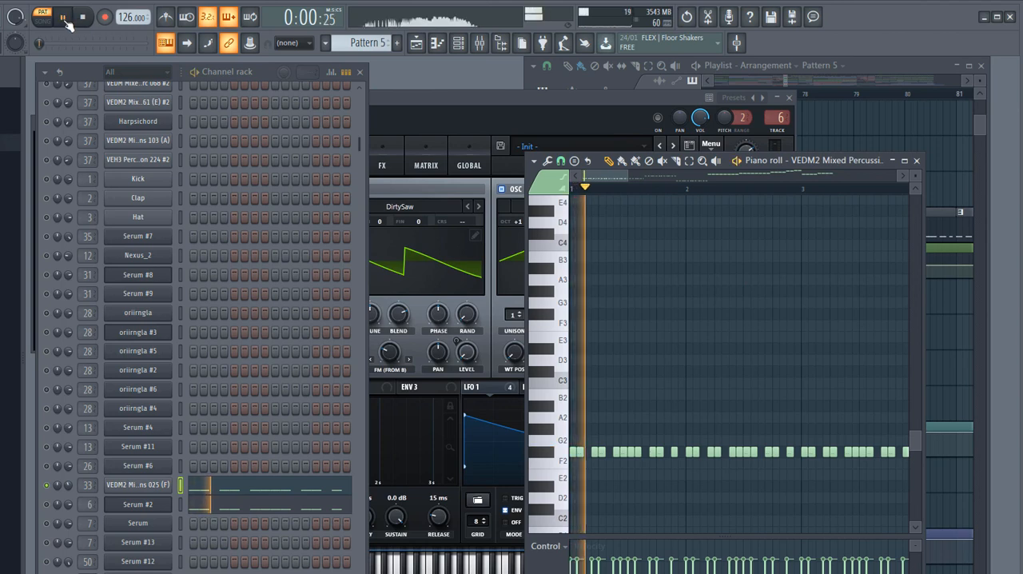
key("space")
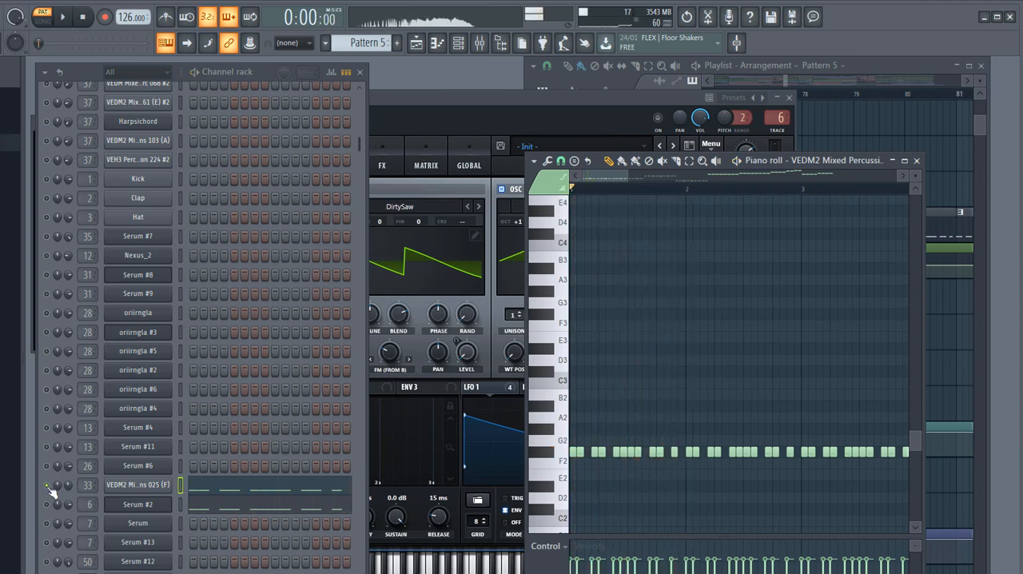
- Solo Track 11 in the playlist, enable Track 10 alongside it, and set song playback to start at bar 77
left_click(803, 54)
scroll(800, 343, "up", 6)
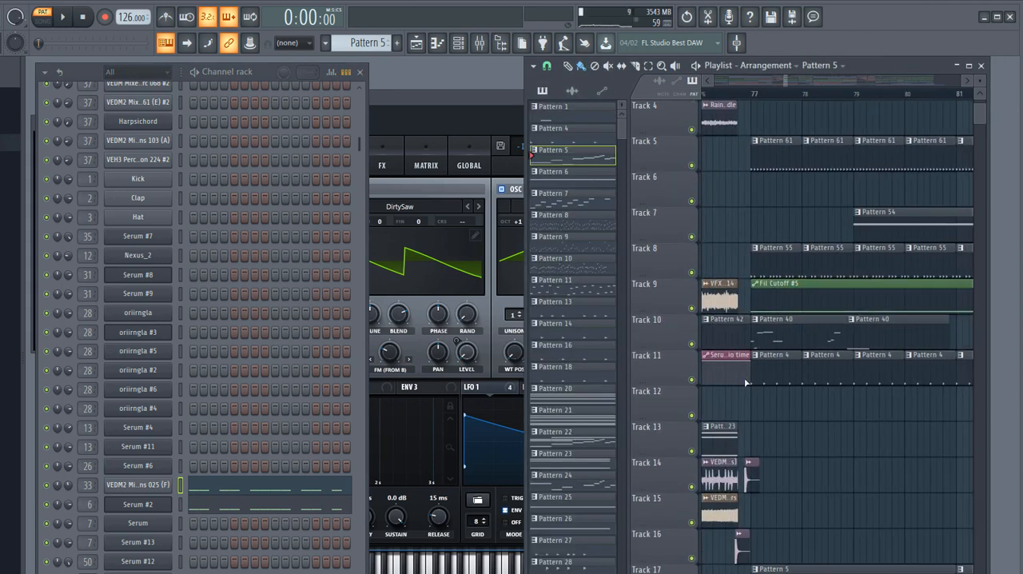
right_click(692, 382)
left_click(692, 343)
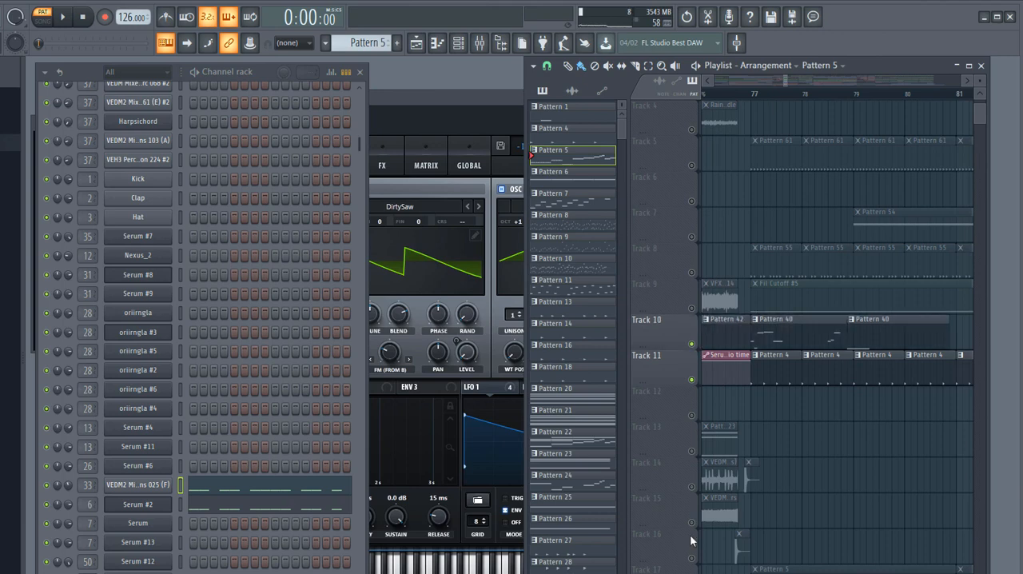
left_click(693, 573)
left_click(754, 94)
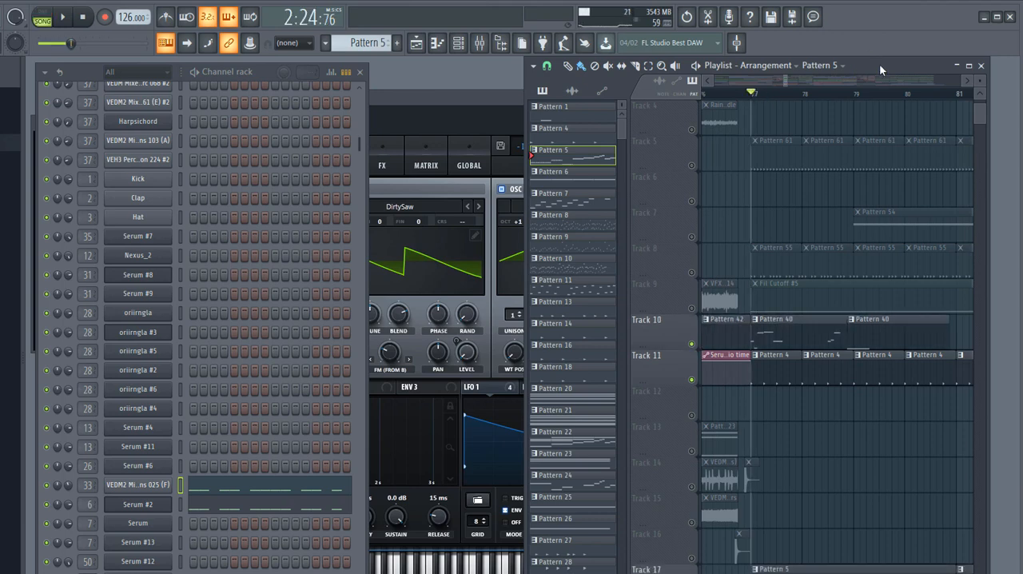
- Listen to Tracks 10 and 11 together from bar 77, and re-enable all the playlist tracks
key("space")
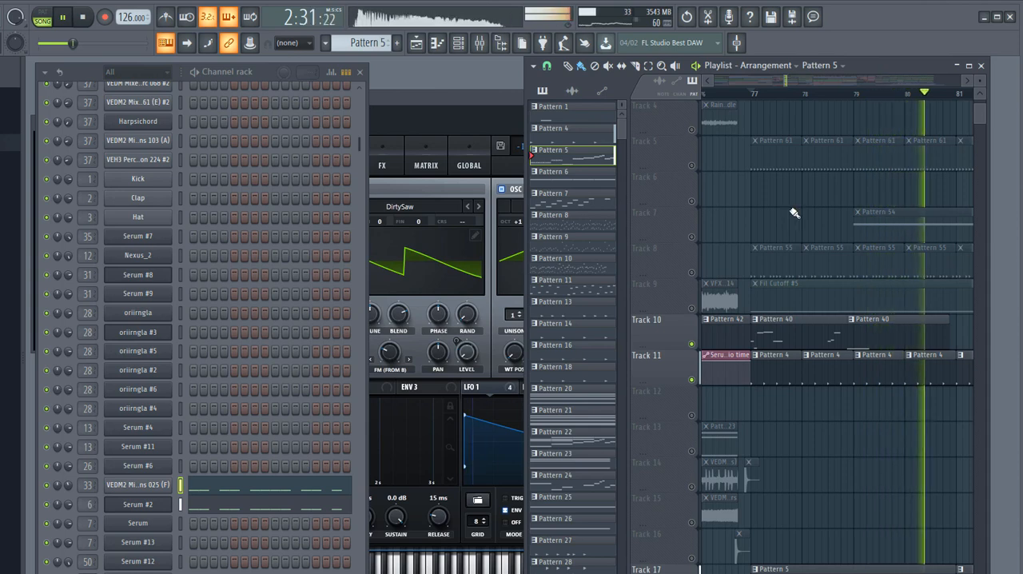
key("space")
scroll(754, 343, "up", 3)
right_click(693, 381)
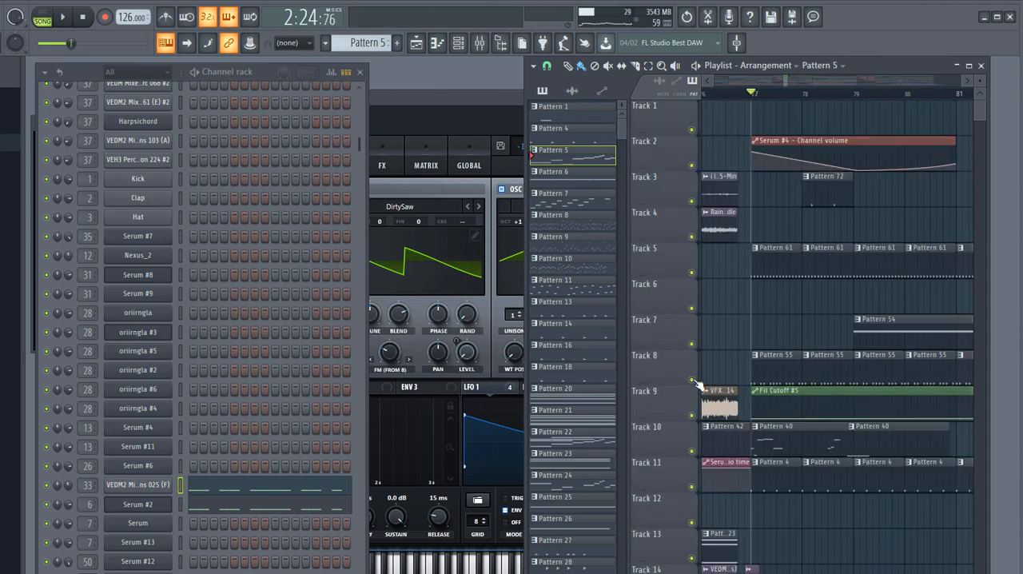
- Solo Track 5, open its Pattern 61, and show the Lev_Triangle_01 channel's insert in the mixer
right_click(693, 274)
double_click(789, 257)
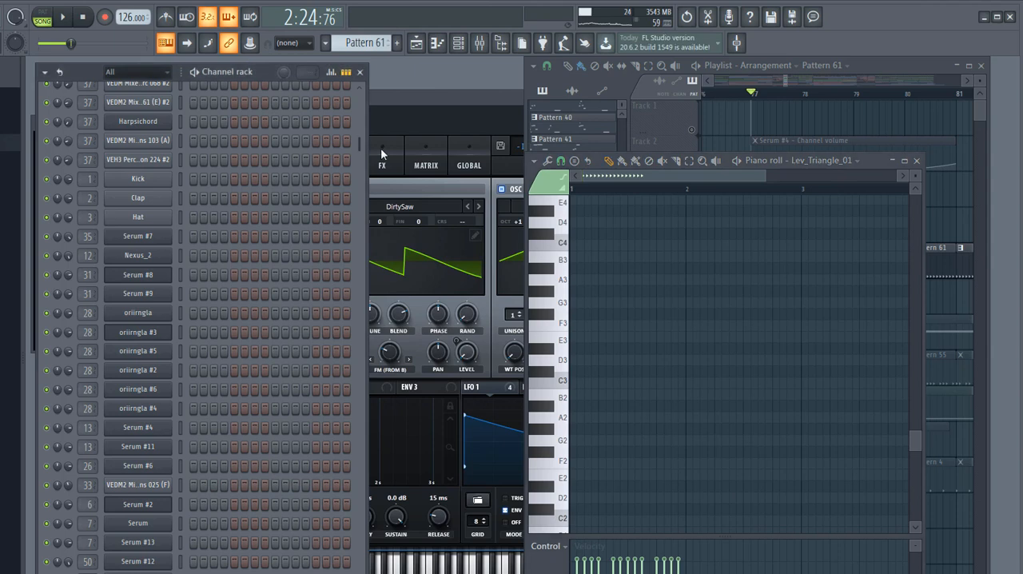
left_click_drag(360, 144, 367, 73)
left_click(163, 221)
left_click(479, 44)
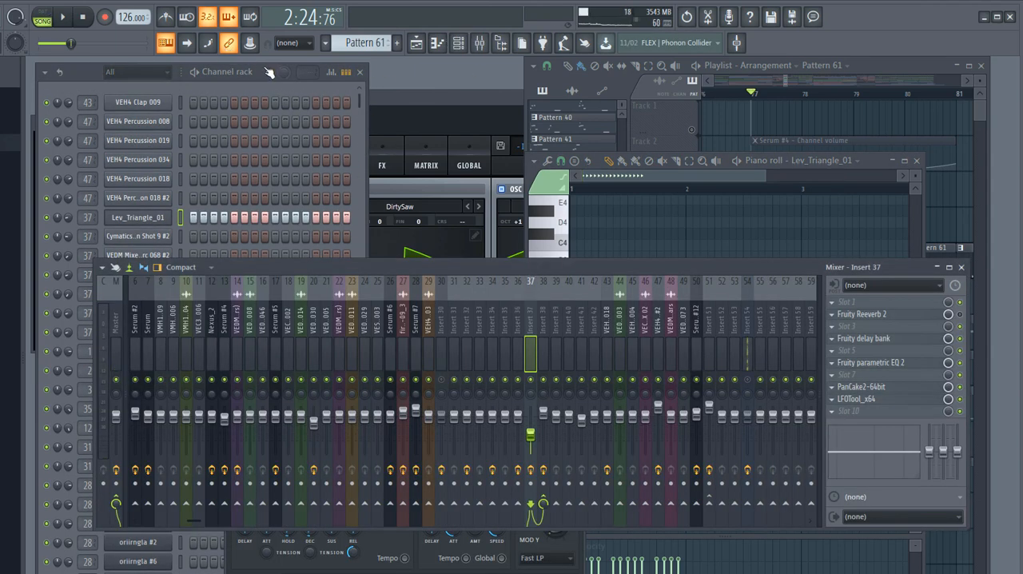
- Switch to pattern playback and listen to Pattern 61 with mixer Insert 38 muted
key("l")
key("space")
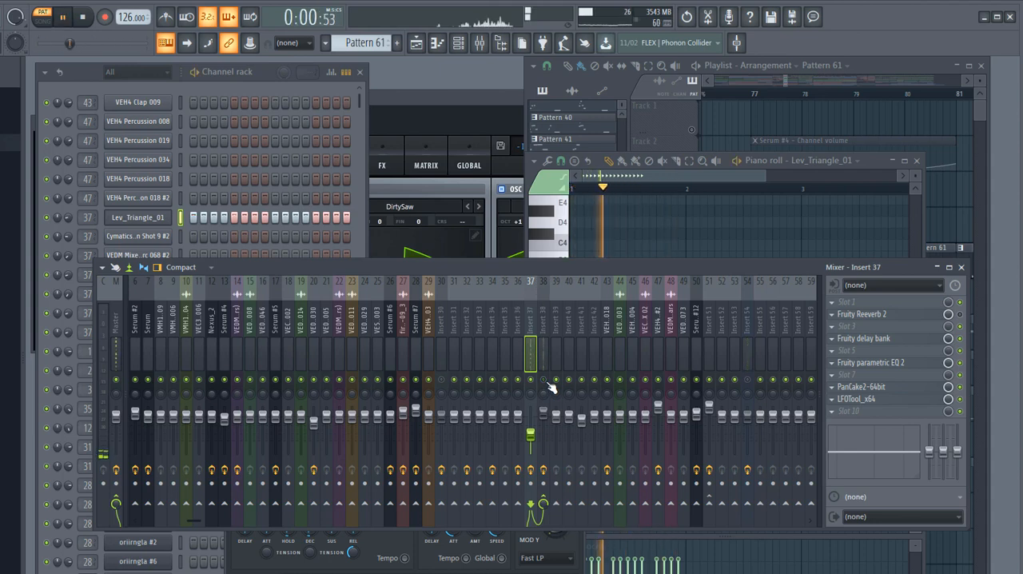
key("space")
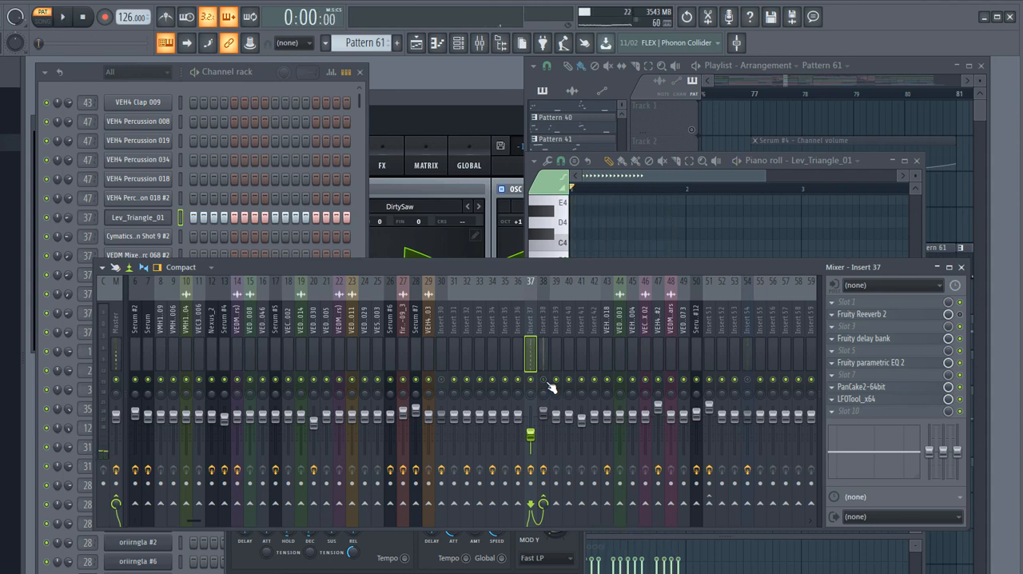
- View the Lev_Triangle_01 channel's notes in the piano roll and close it
right_click(143, 218)
left_click(190, 215)
right_click(139, 219)
left_click(190, 215)
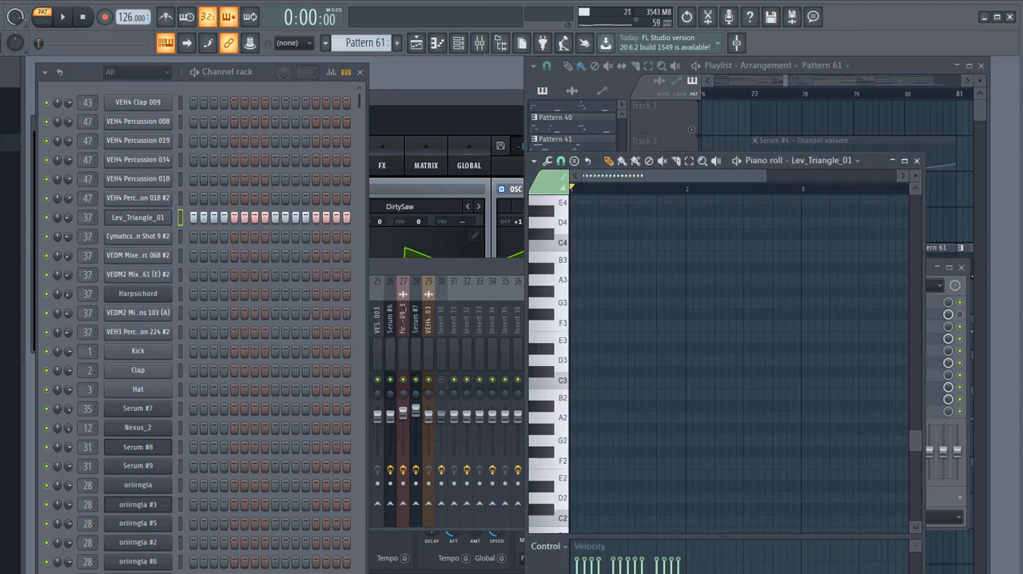
left_click(917, 160)
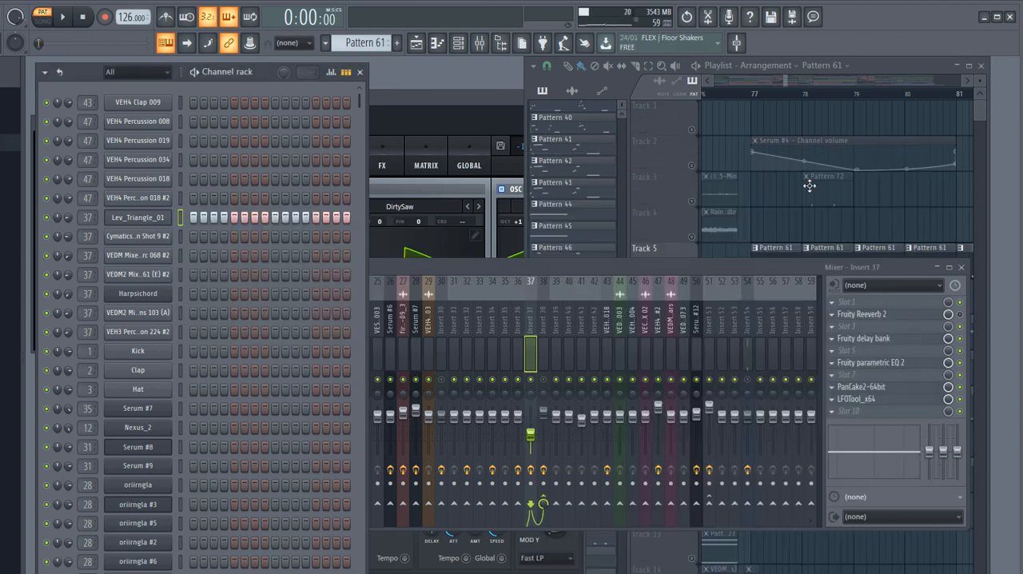
- Unmute Insert 38, select it, and look at its TAL-Reverb-4 effect
left_click(549, 385)
left_click(543, 330)
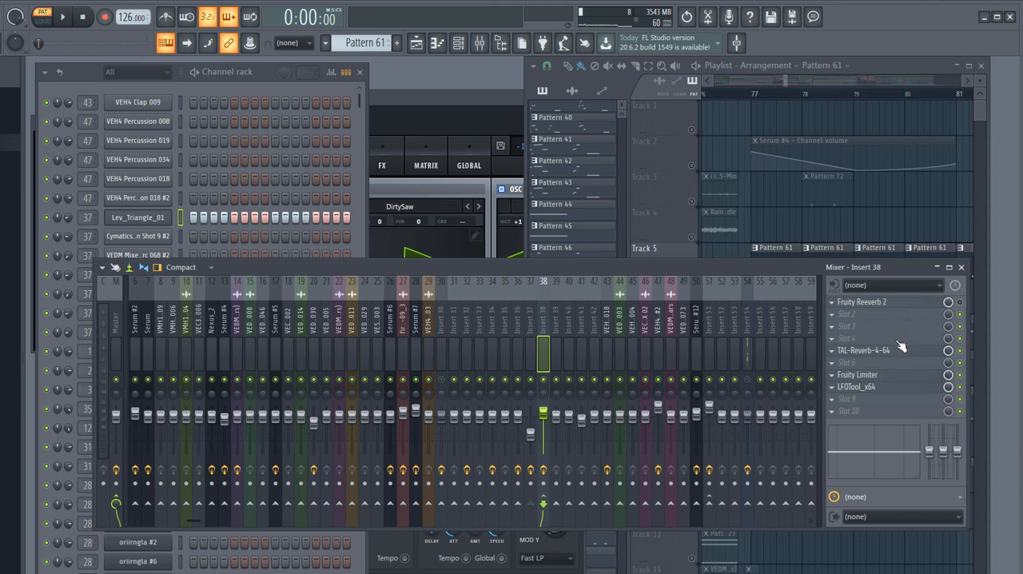
left_click(863, 351)
left_click(525, 152)
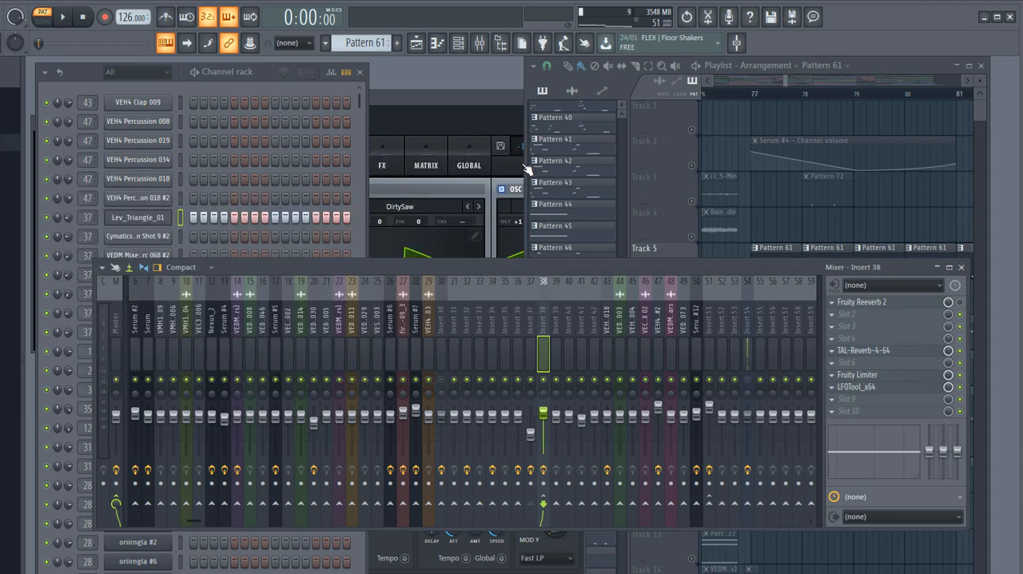
left_click(857, 352)
left_click(530, 163)
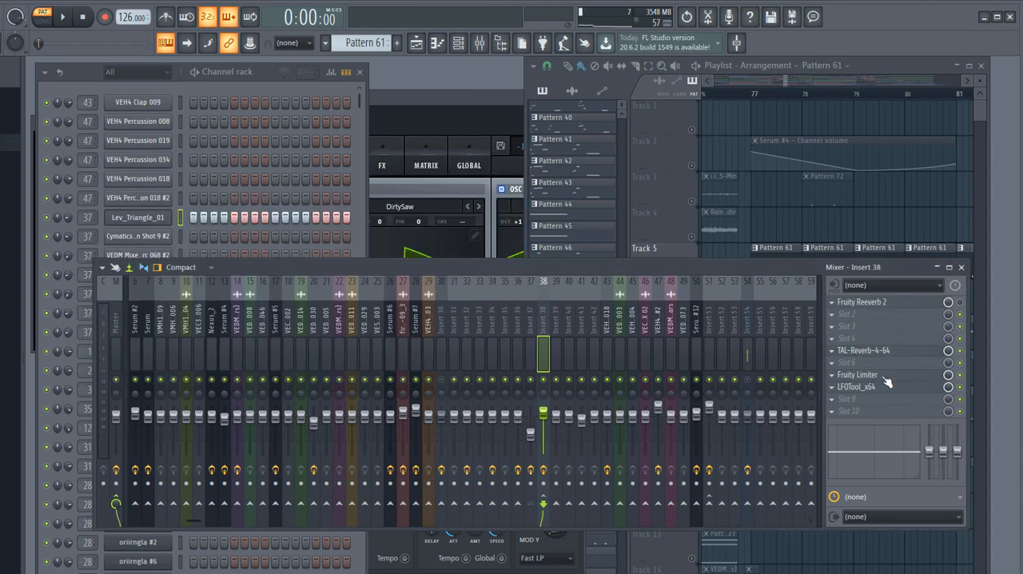
- Open Insert 38's LFOTool curve and listen to Pattern 61 with it running
left_click(879, 388)
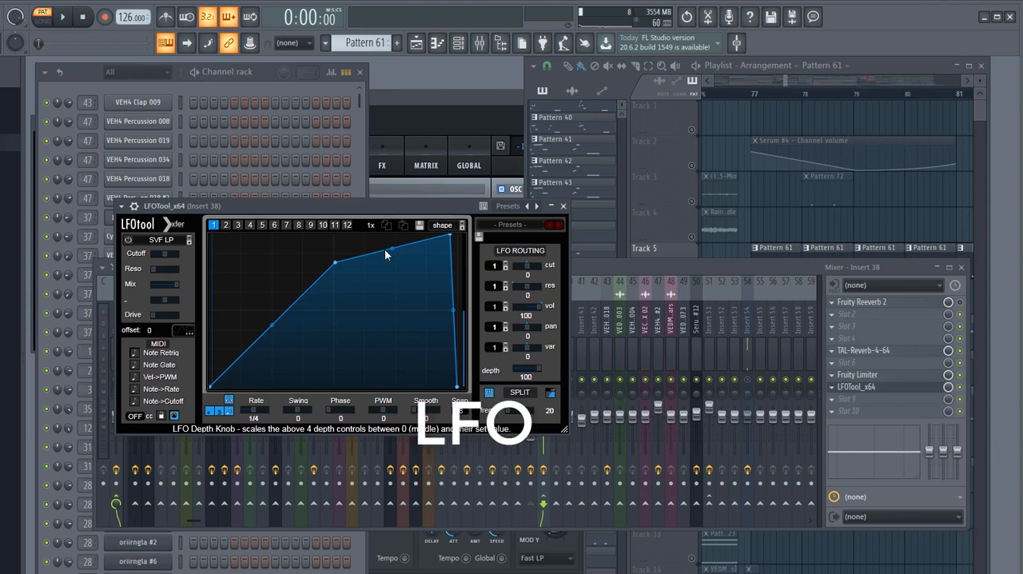
left_click(262, 71)
left_click(68, 17)
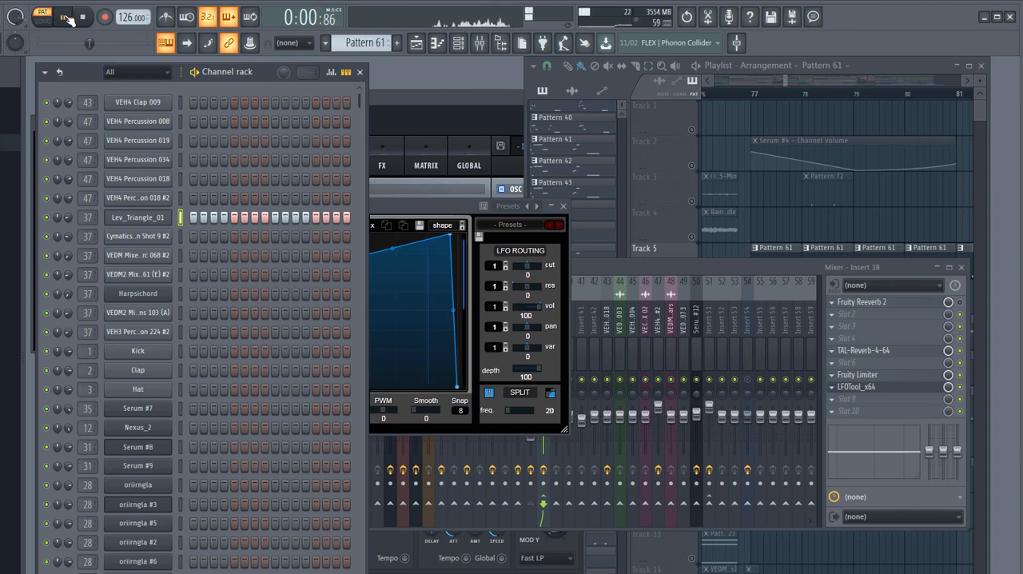
key("space")
- Return to the playlist with all tracks enabled and maximize its window
left_click(725, 227)
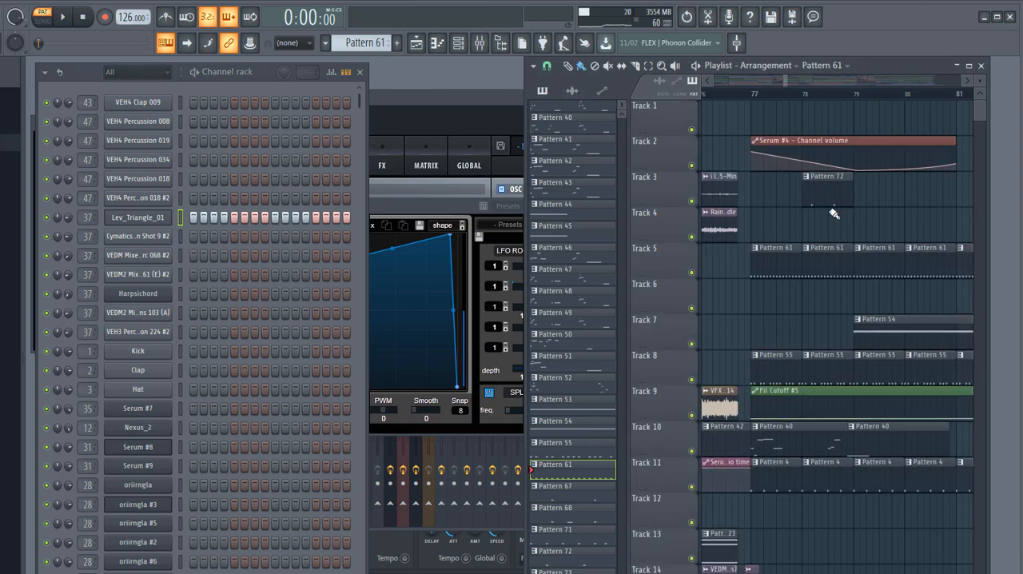
scroll(834, 214, "down", 3)
left_click(969, 65)
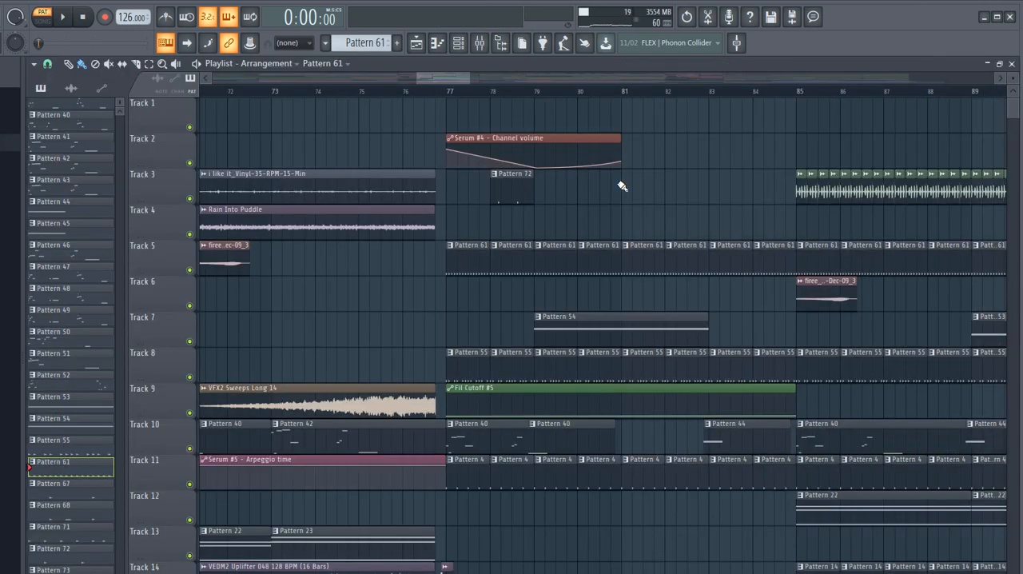
- Solo Track 12, listen to its Pattern 22 from bar 85, and re-enable the other tracks
scroll(545, 307, "up", 3)
left_click_drag(765, 482, 801, 443)
scroll(801, 442, "up", 2)
right_click(192, 414)
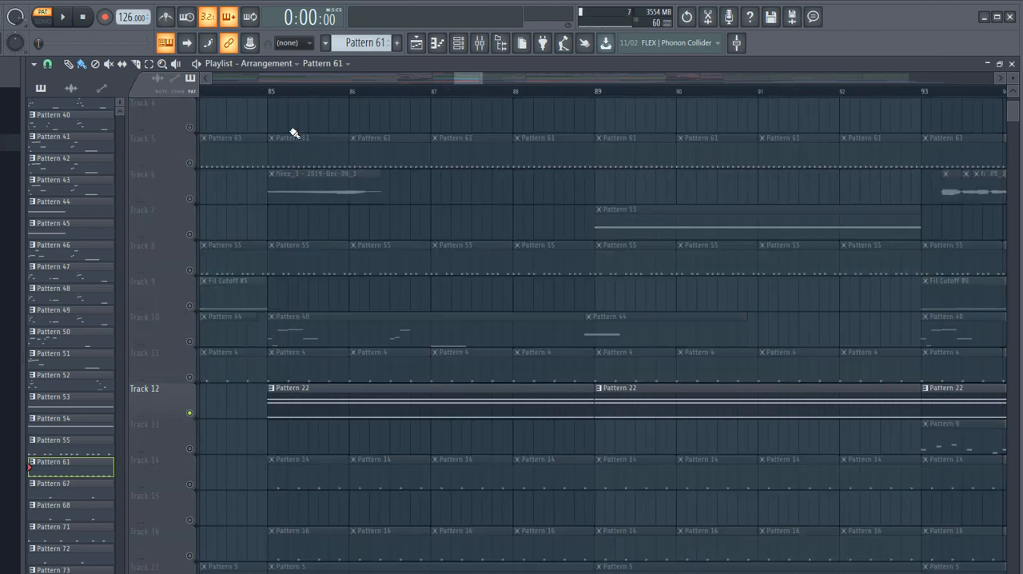
left_click(275, 92)
key("space")
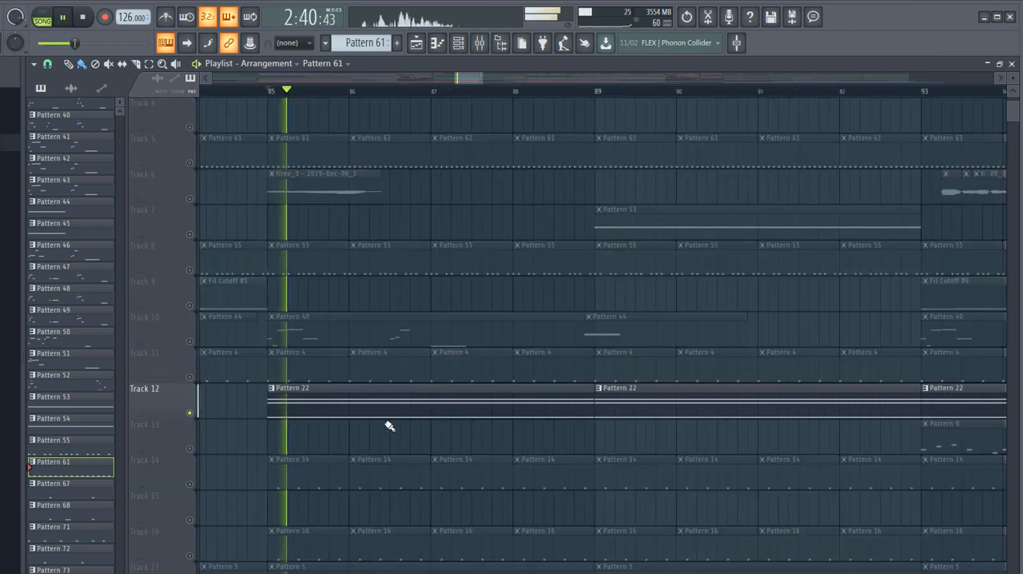
scroll(384, 412, "down", 2)
key("space")
right_click(192, 414)
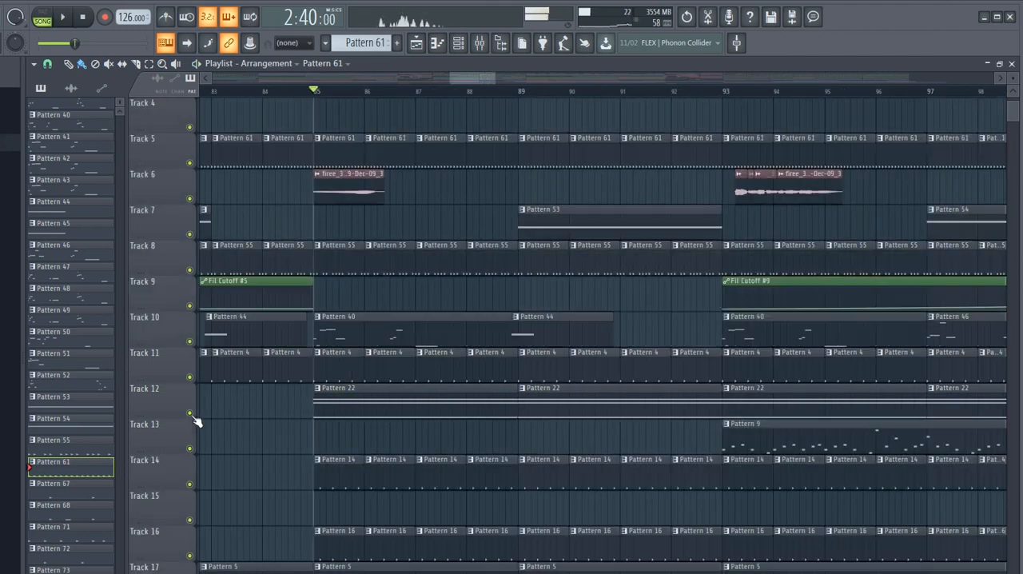
- Look at Pattern 16's piano roll, and play the full arrangement from bar 85 while looking over its tracks
scroll(367, 416, "down", 6)
double_click(346, 255)
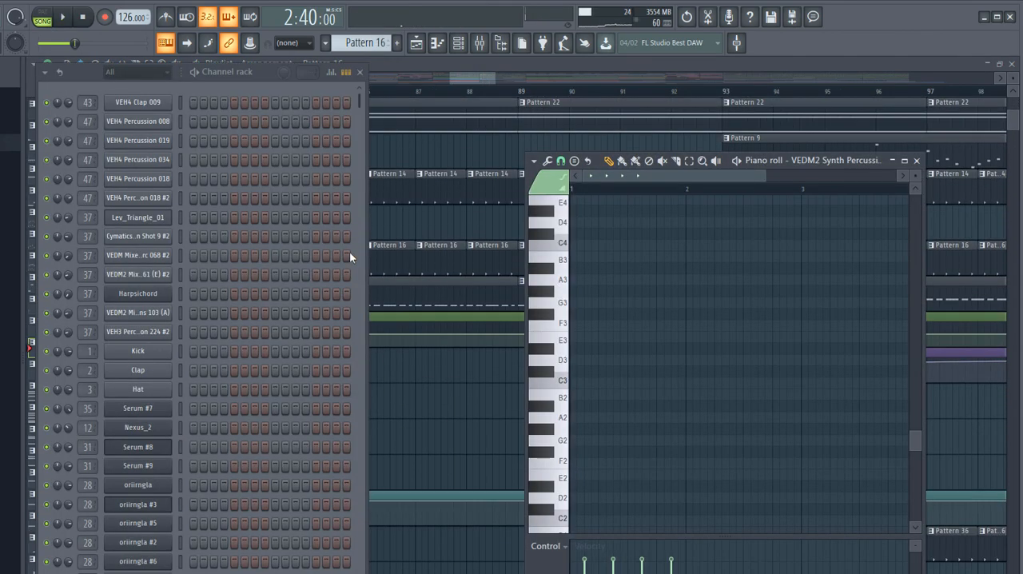
key("space")
right_click(444, 224)
scroll(377, 379, "down", 6)
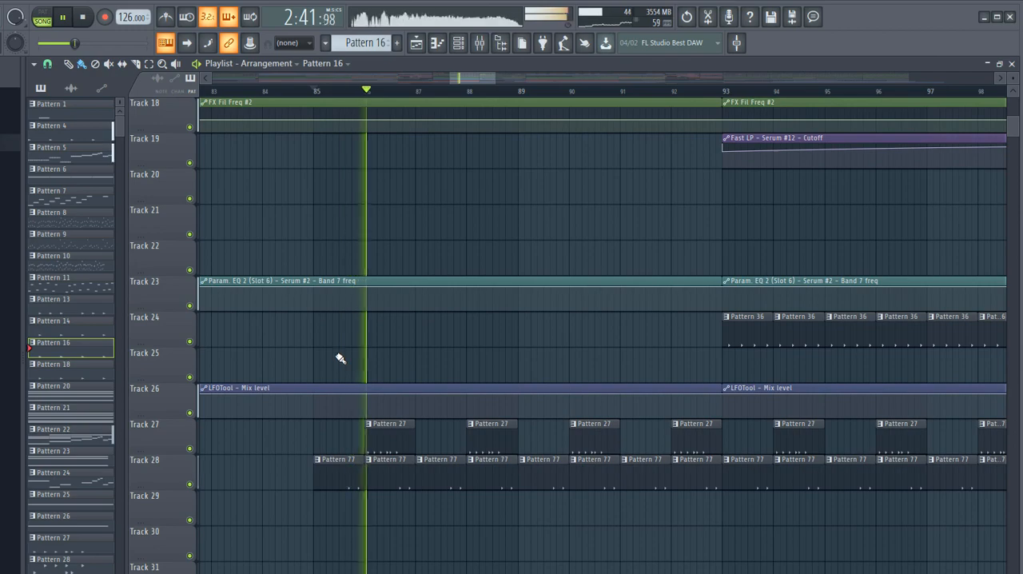
scroll(425, 475, "down", 3)
scroll(445, 429, "up", 5)
scroll(633, 395, "up", 6)
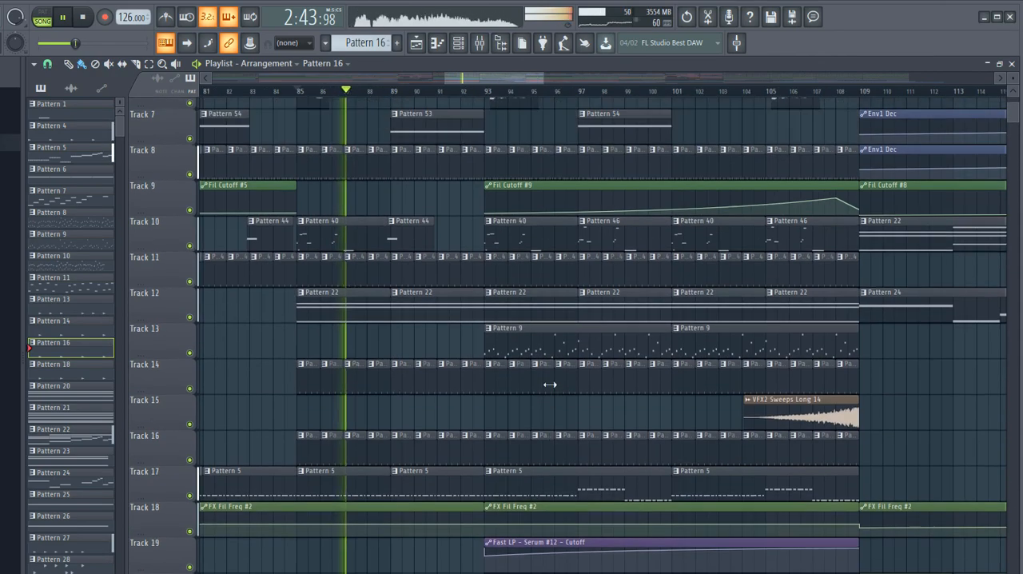
scroll(520, 352, "up", 2)
key("space")
- Look at Pattern 9's Serum #12 piano roll and return to the playlist around bar 93
double_click(528, 411)
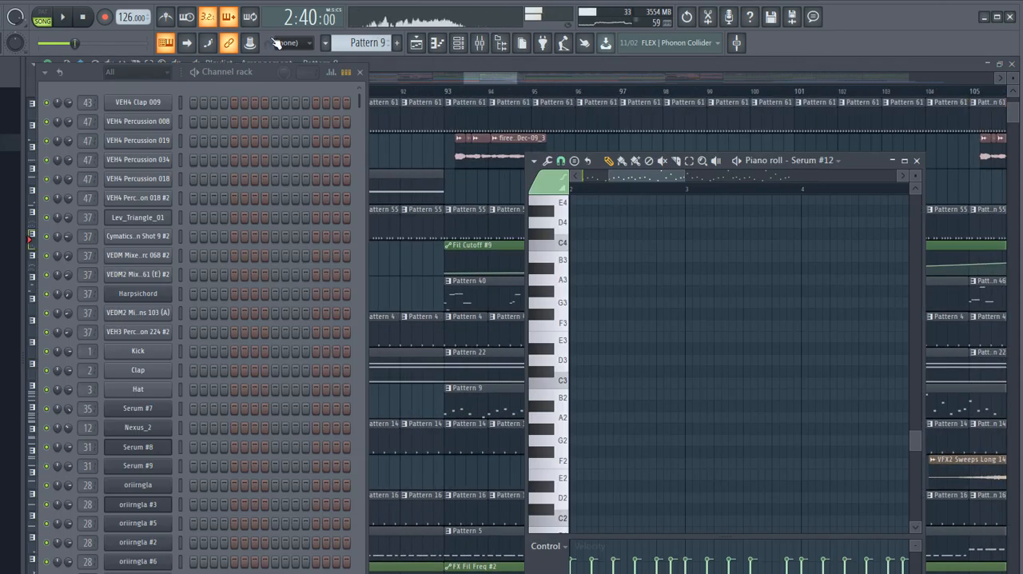
left_click_drag(483, 80, 471, 79)
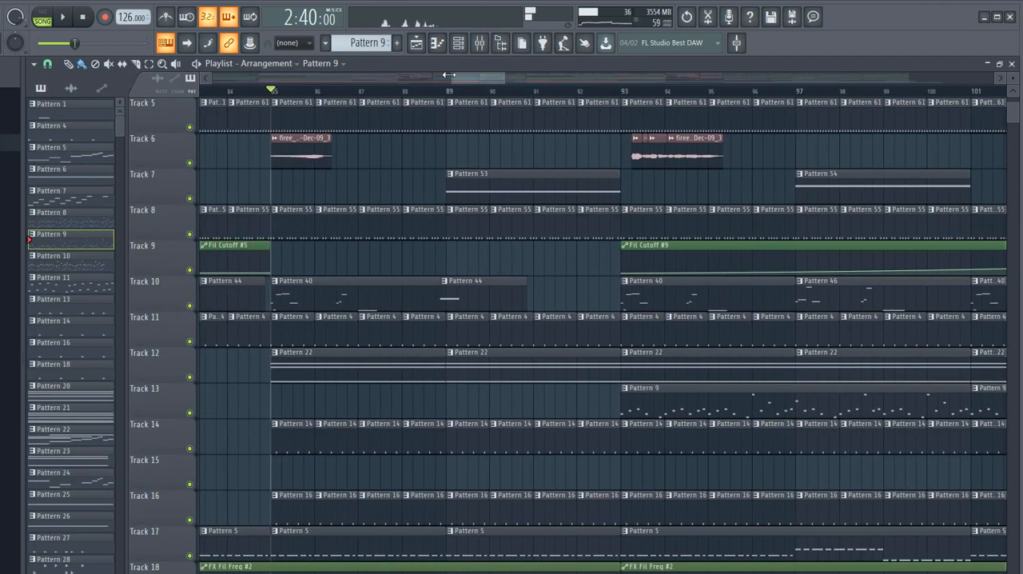
scroll(621, 160, "down", 3)
scroll(687, 174, "up", 4)
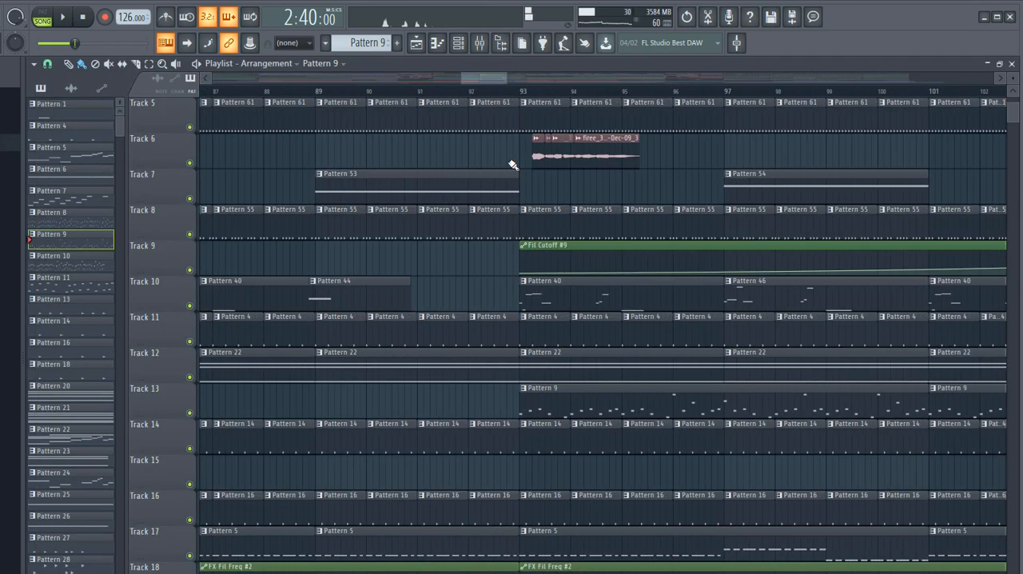
- Solo Track 6, set playback to start at its clips after bar 93, and select the time range spanning them
right_click(189, 163)
left_click(533, 94)
left_click(501, 43)
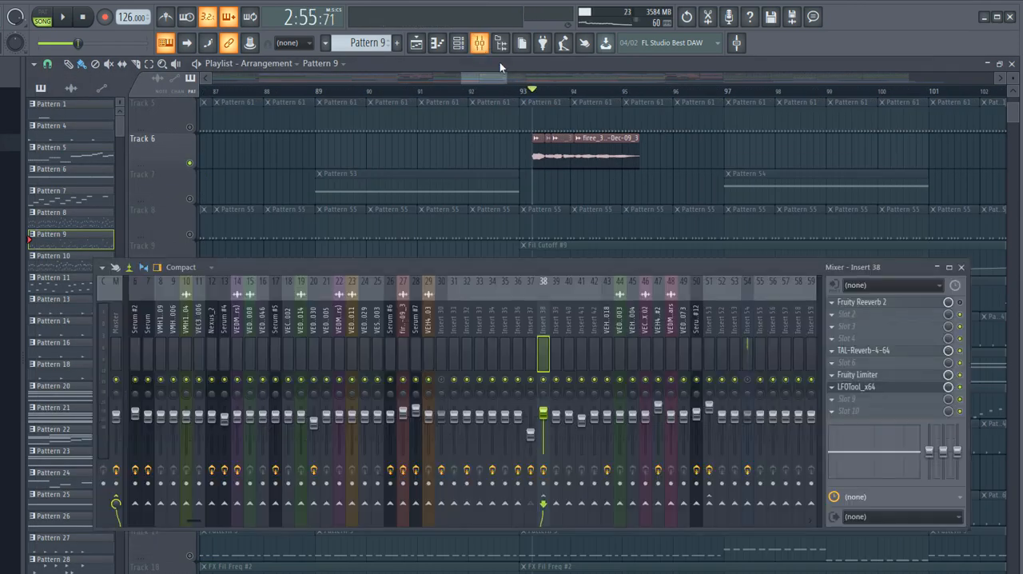
left_click_drag(529, 89, 643, 89)
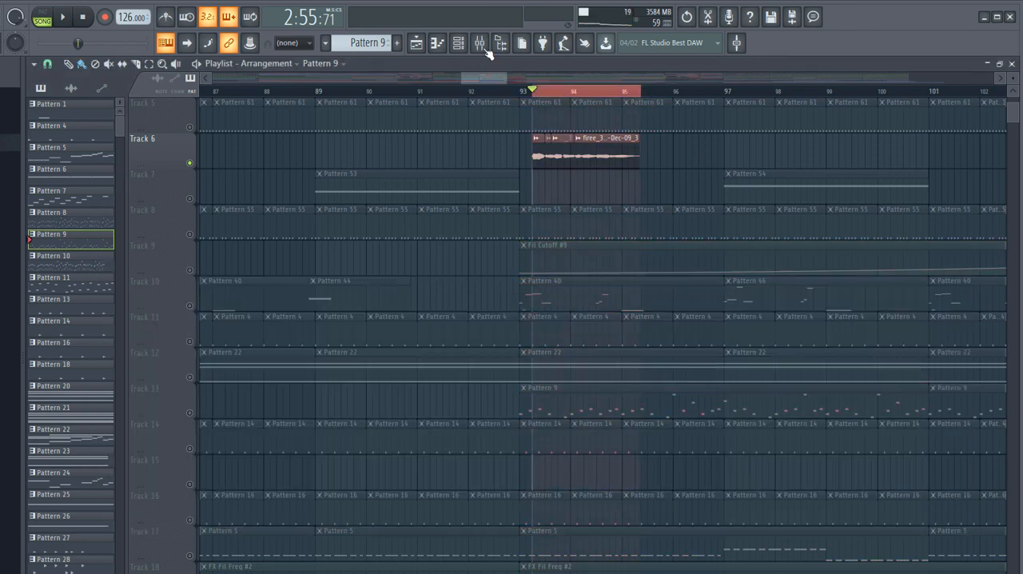
- Open the settings of Track 6's firee_3 - 2019-Dec-09_3 audio clip and show its mixer insert
left_click(482, 45)
double_click(577, 154)
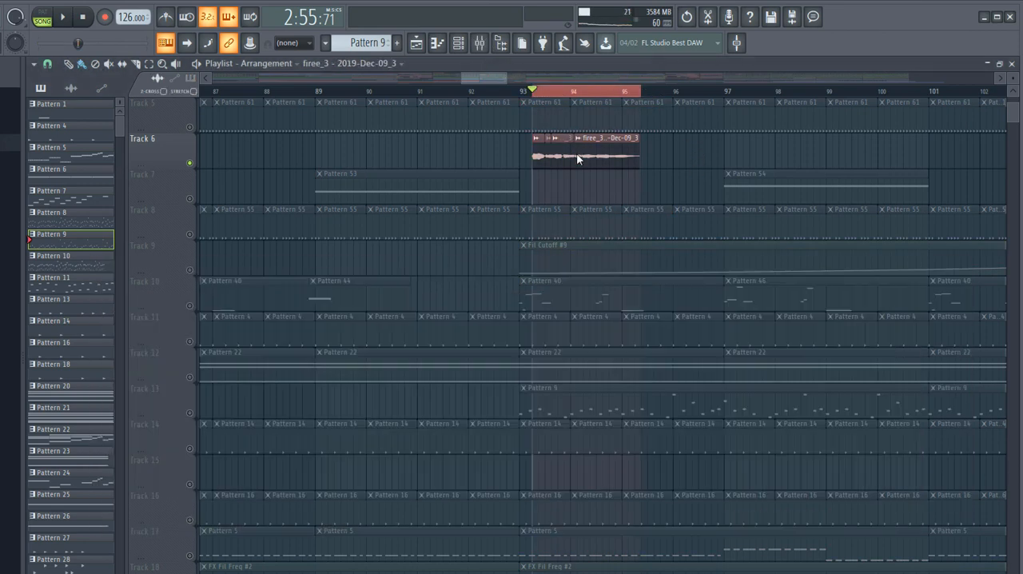
left_click(481, 45)
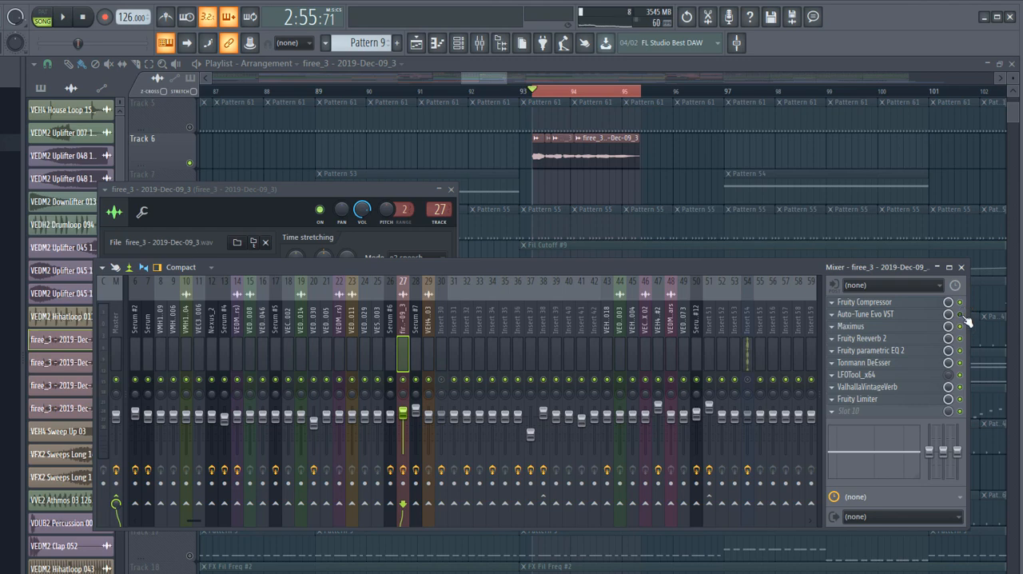
- Listen to the Track 6 clips with Auto-Tune Evo VST bypassed, and open the plugin's settings
key("space")
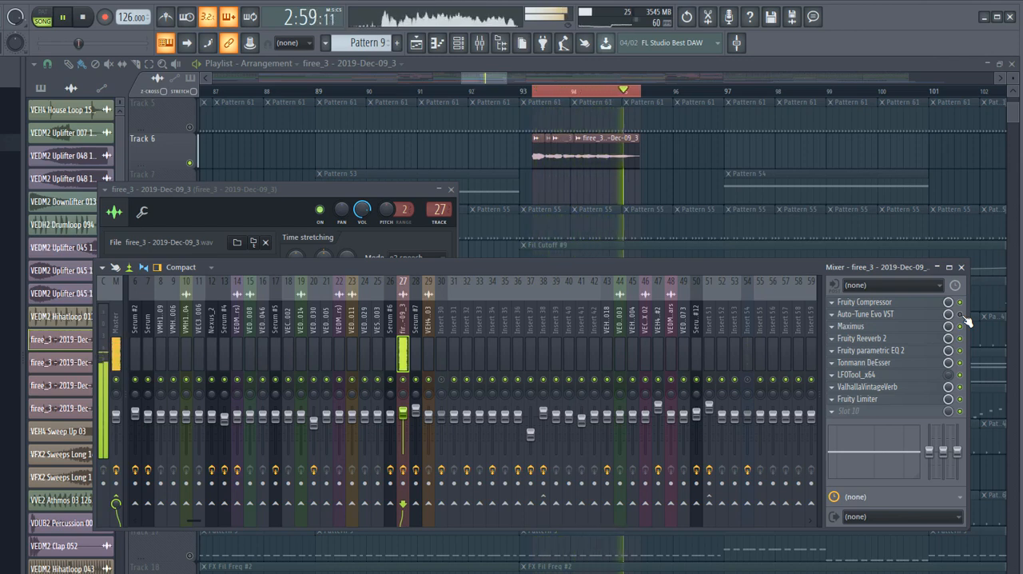
key("space")
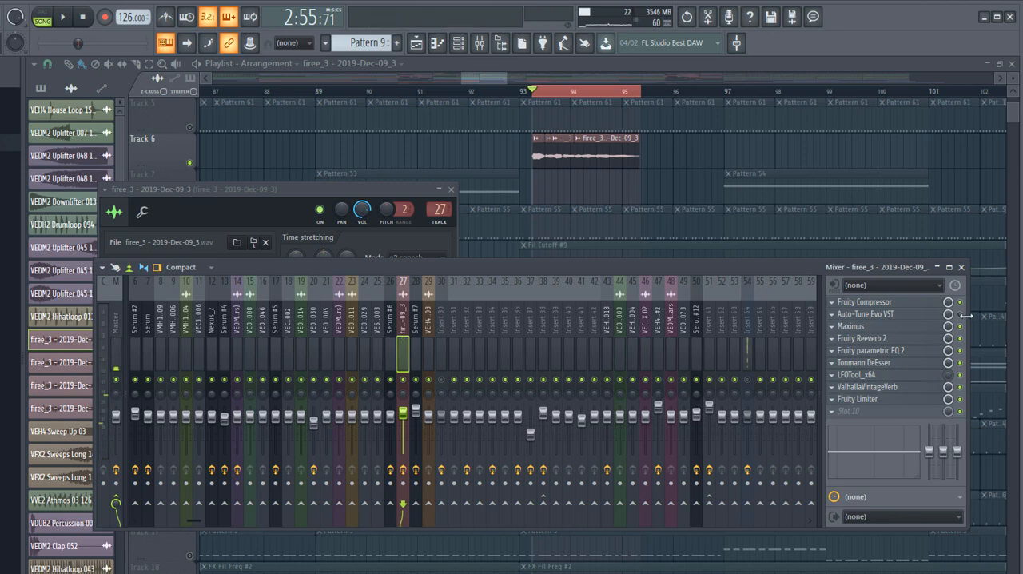
left_click(924, 316)
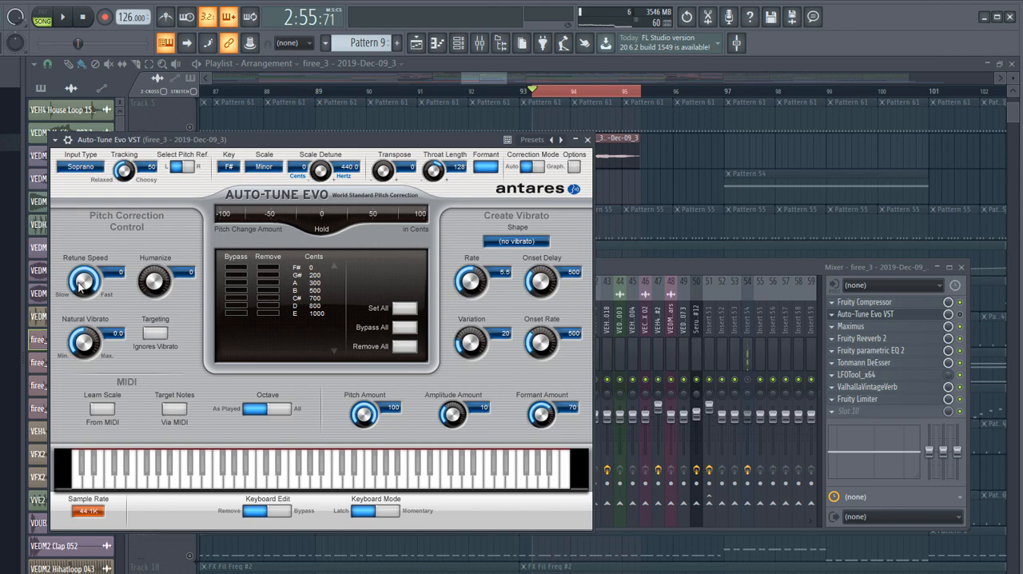
- Re-enable Auto-Tune Evo VST and replay the Track 6 clips from the playlist
left_click(961, 315)
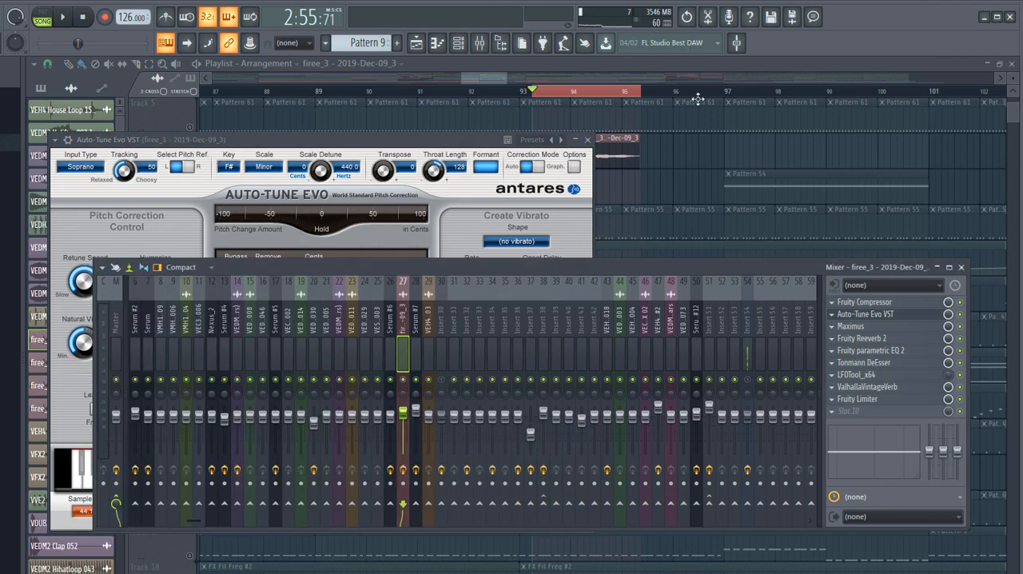
left_click(696, 65)
key("space")
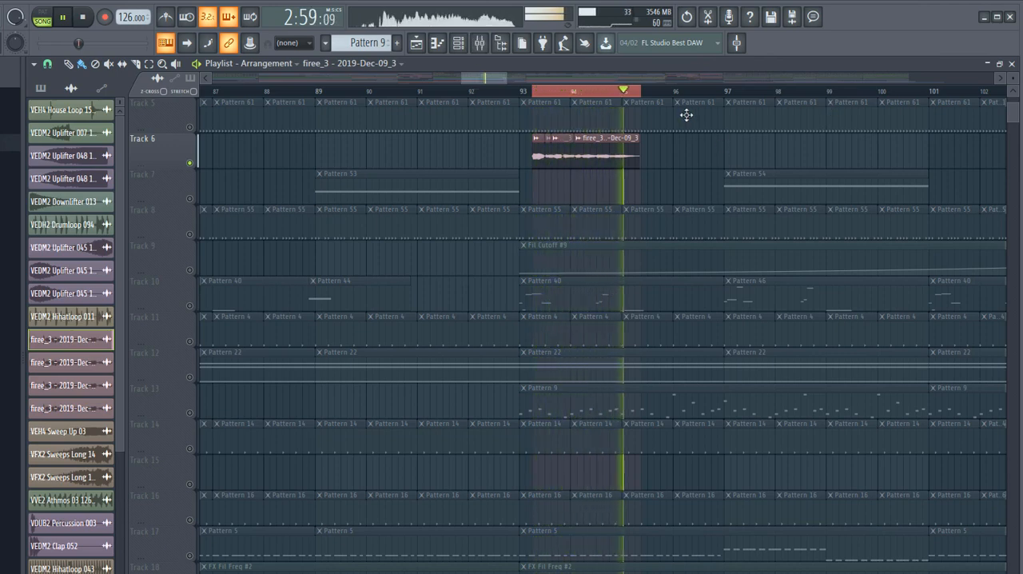
key("space")
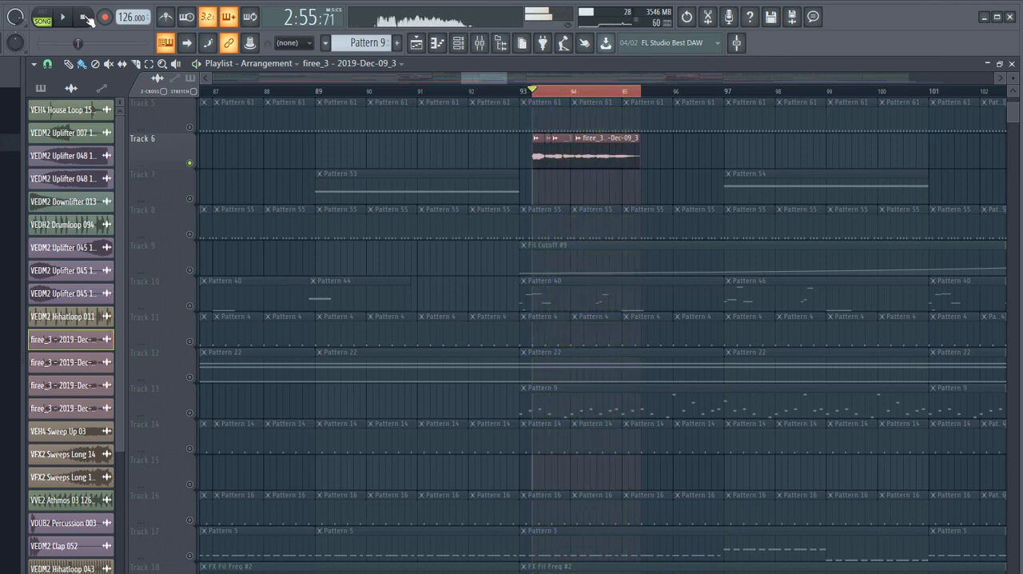
- Open the ValhallaVintageVerb settings from the vocal clip's mixer insert, view its reverb setup, and close the plugin
left_click(485, 43)
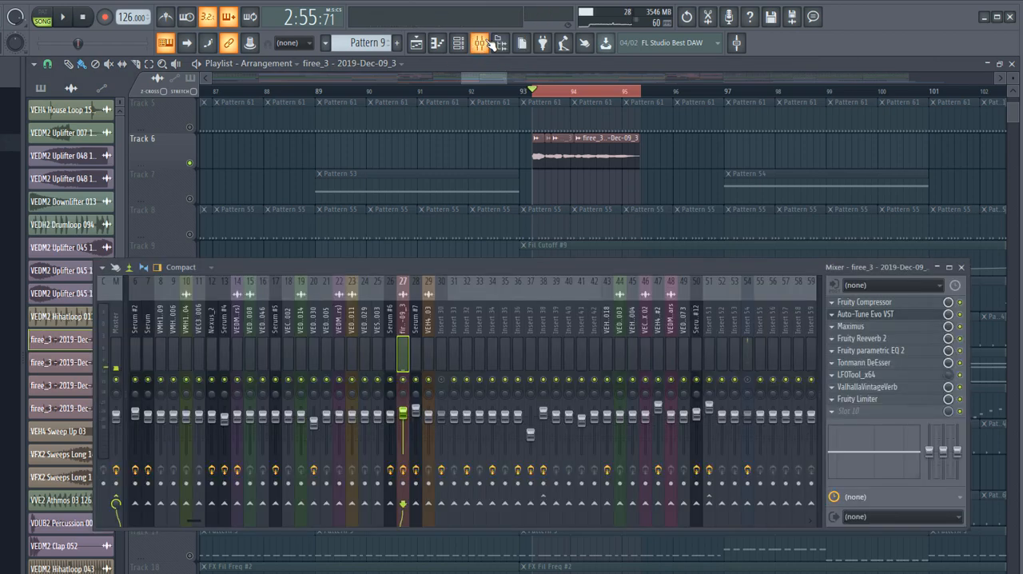
left_click(894, 388)
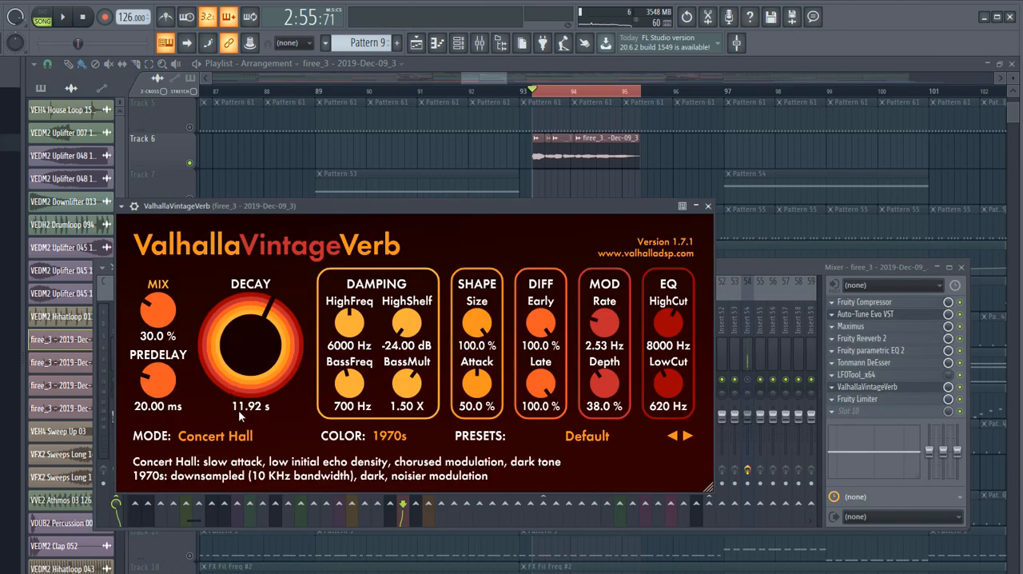
left_click(707, 205)
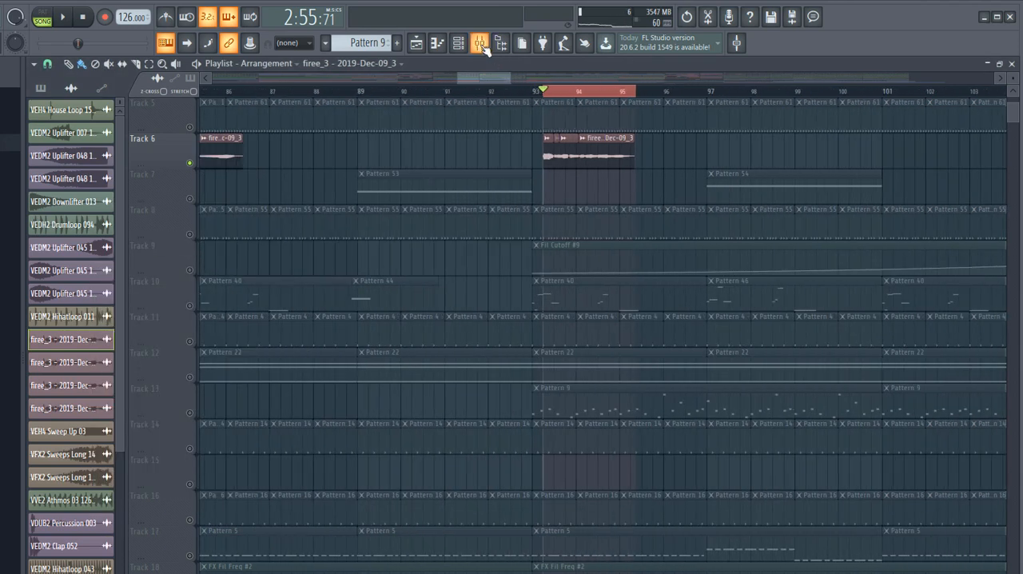
- Show the vocal's mixer insert and open the settings of its Fruity Compressor and Maximus effects
left_click(480, 43)
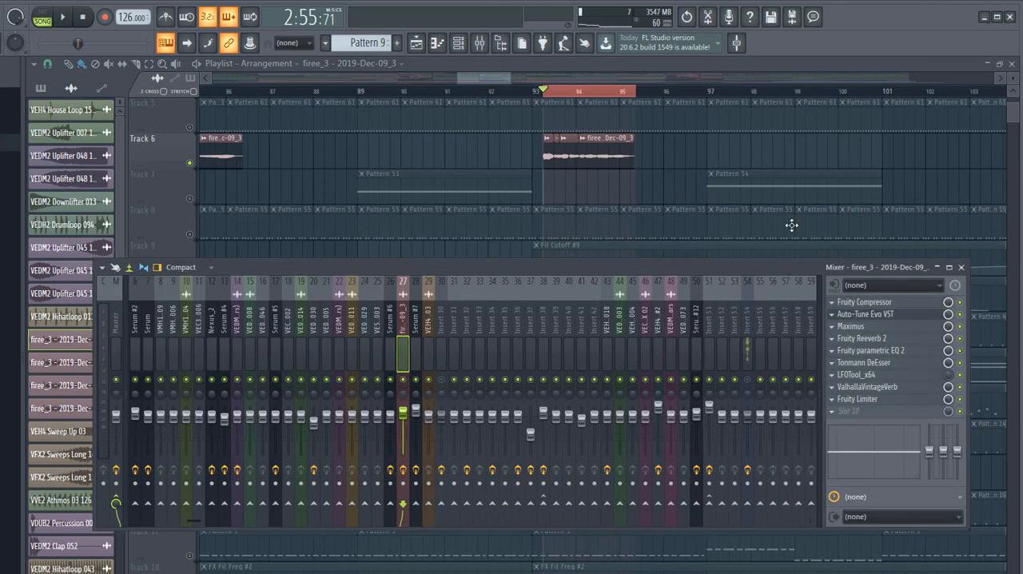
left_click(906, 305)
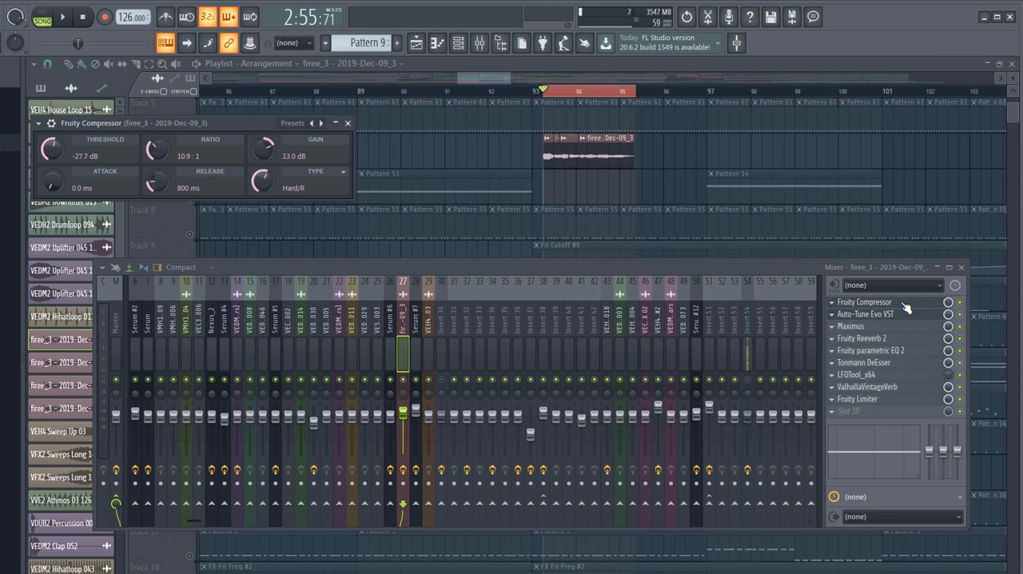
left_click(863, 327)
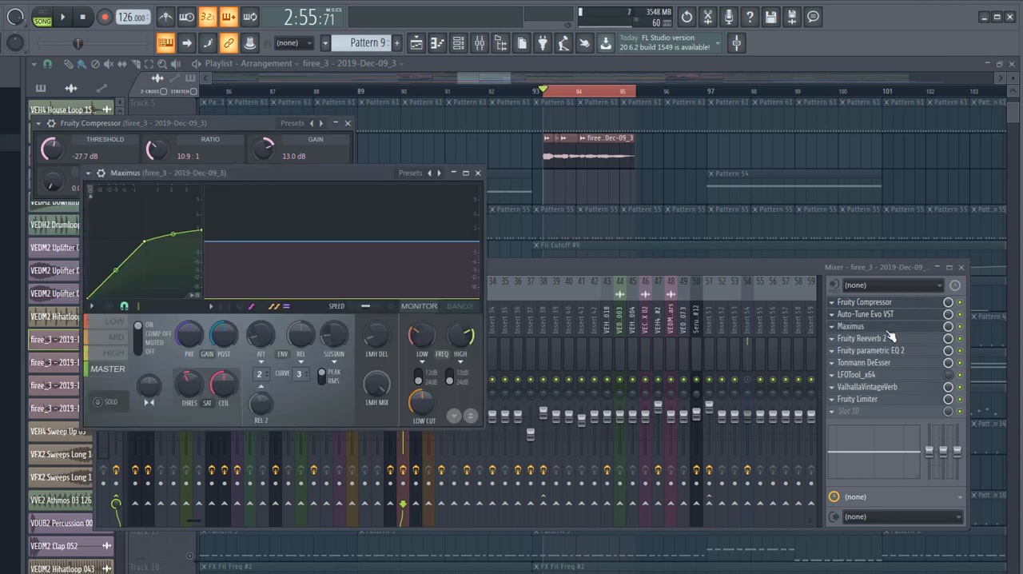
- Examine the low, mid and high band settings in Maximus
left_click(116, 336)
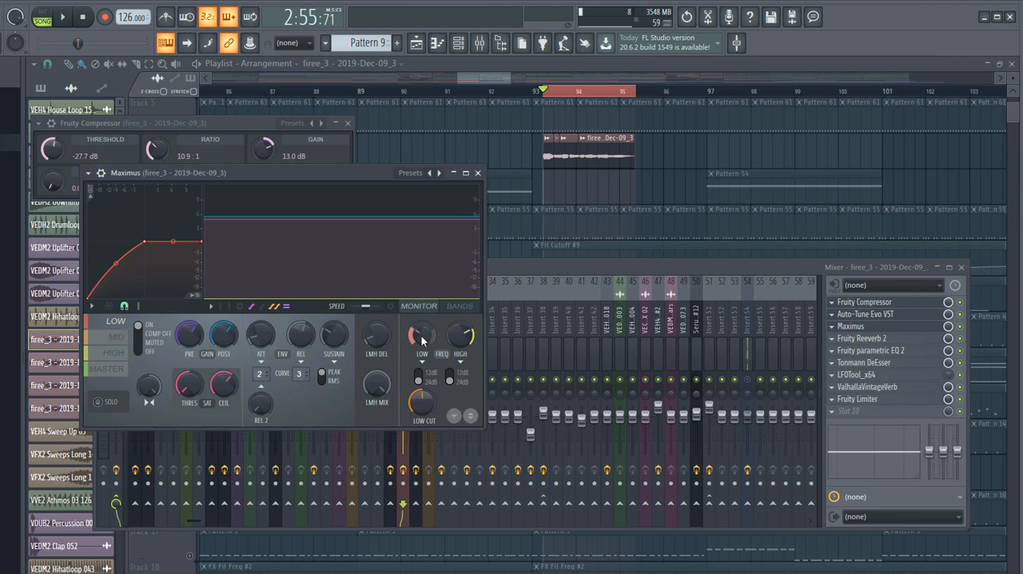
left_click(109, 342)
left_click(111, 357)
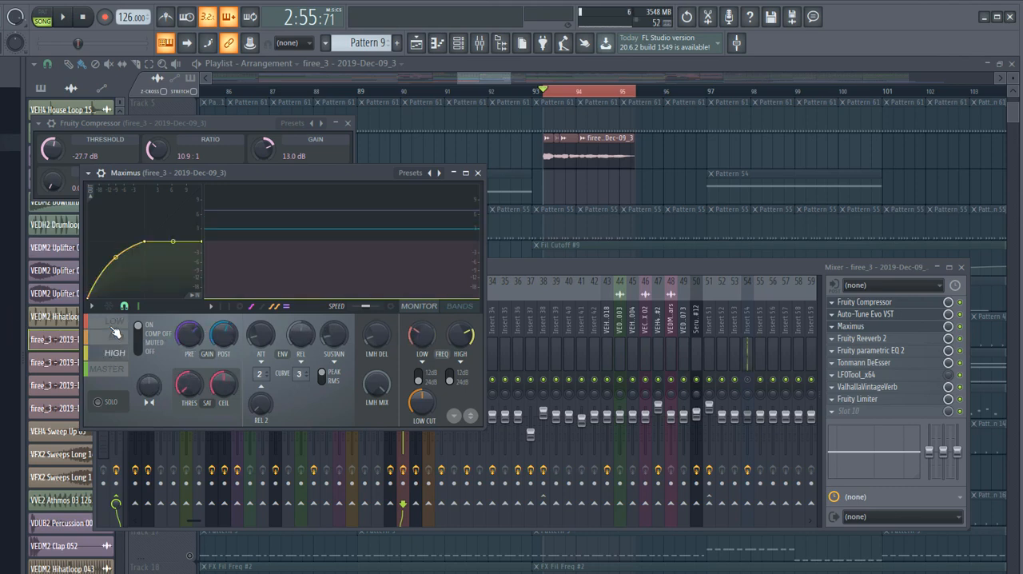
left_click(118, 321)
left_click(115, 353)
- Browse the Maximus presets to Max loudness 2 in the Mastering group, and show the low band
left_click(88, 172)
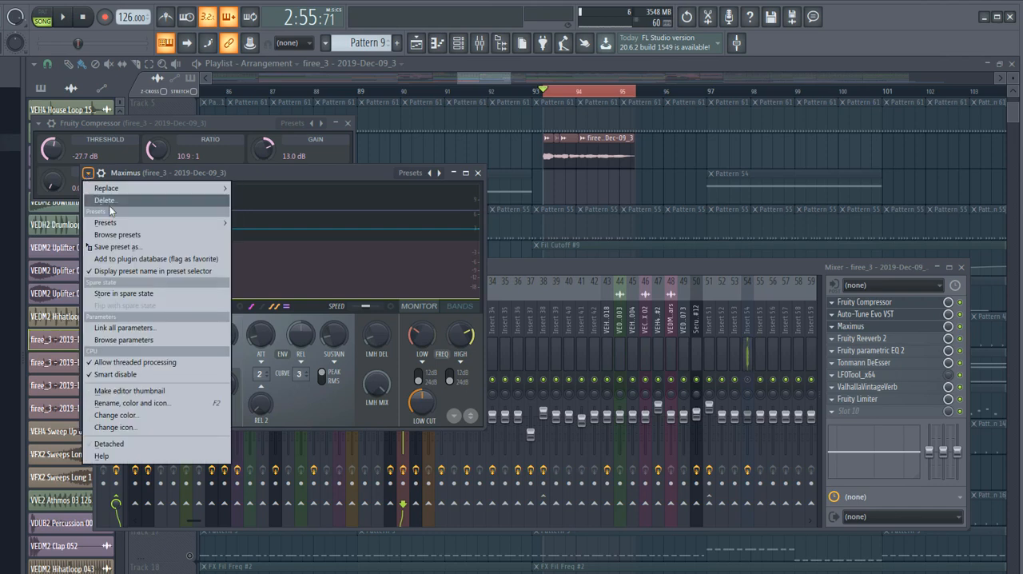
mouse_move(112, 224)
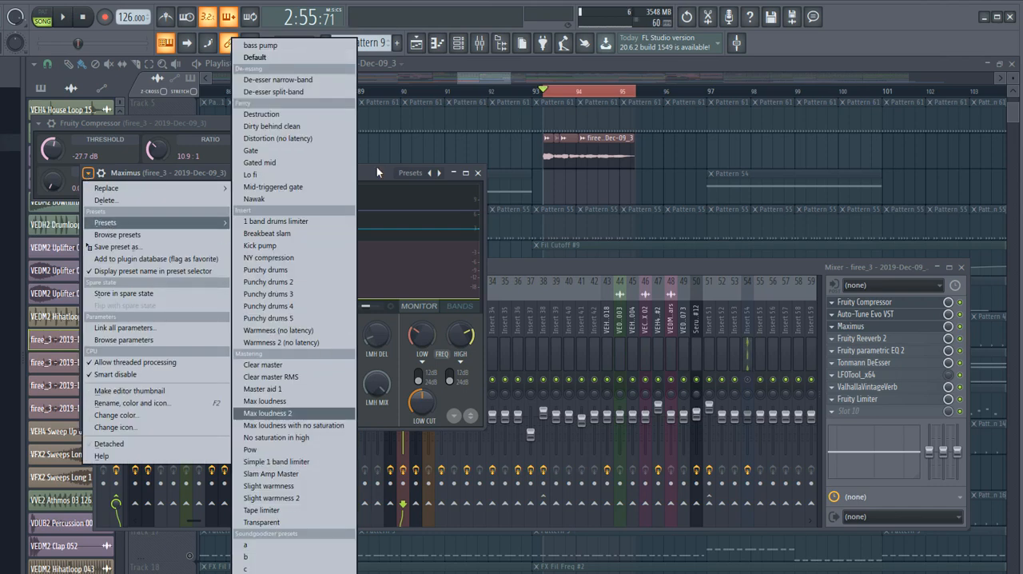
left_click(267, 413)
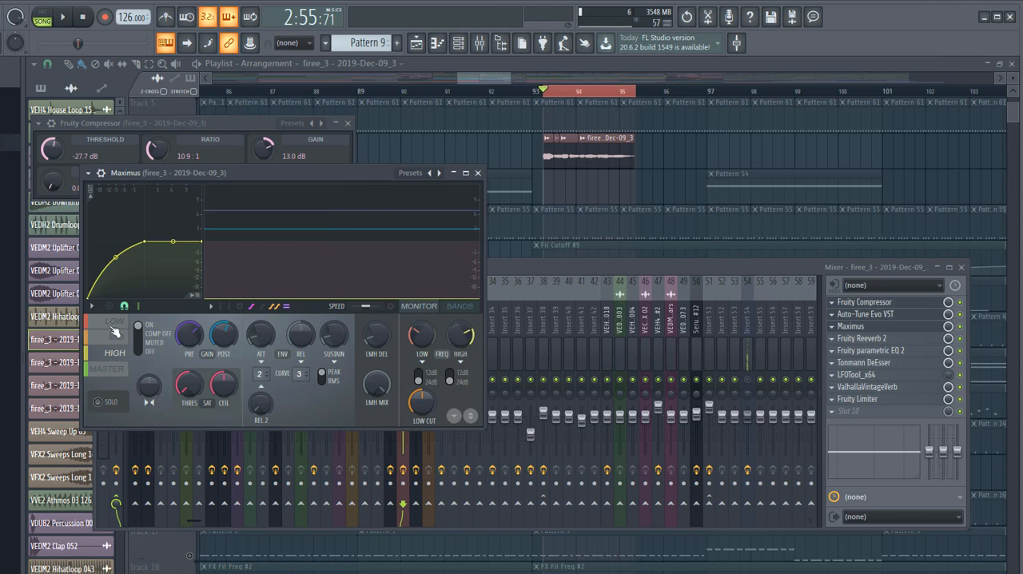
left_click(115, 325)
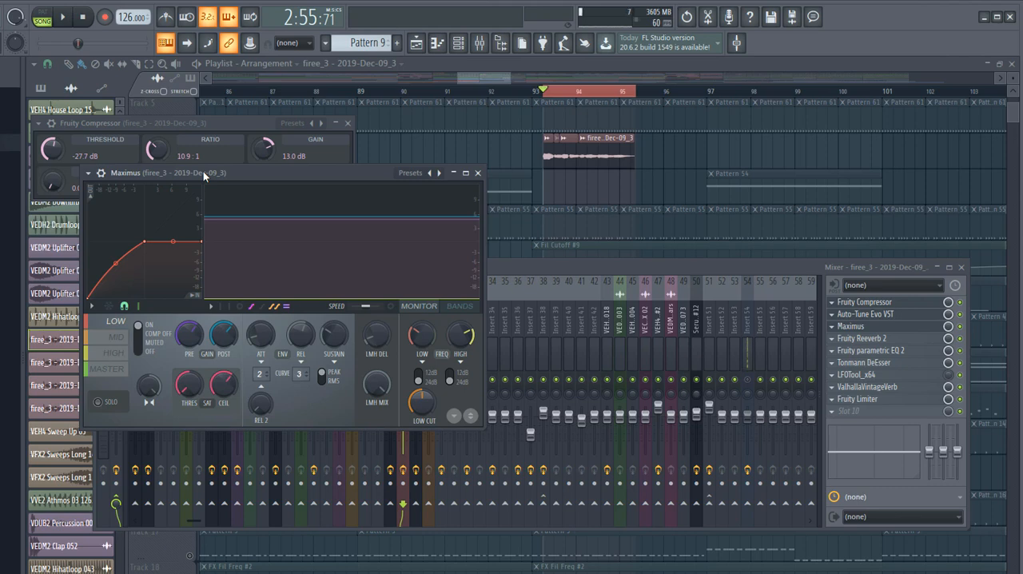
- Inspect the vocal insert's Fruity Reeverb 2, Fruity parametric EQ 2 and Tonmann DeEsser settings, closing the DeEsser when done
left_click(883, 341)
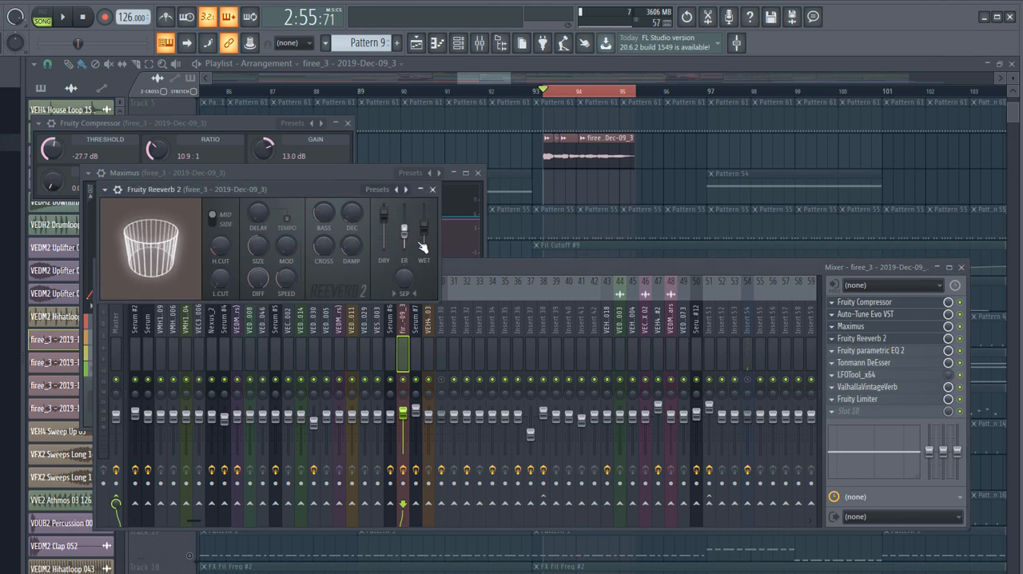
left_click(886, 351)
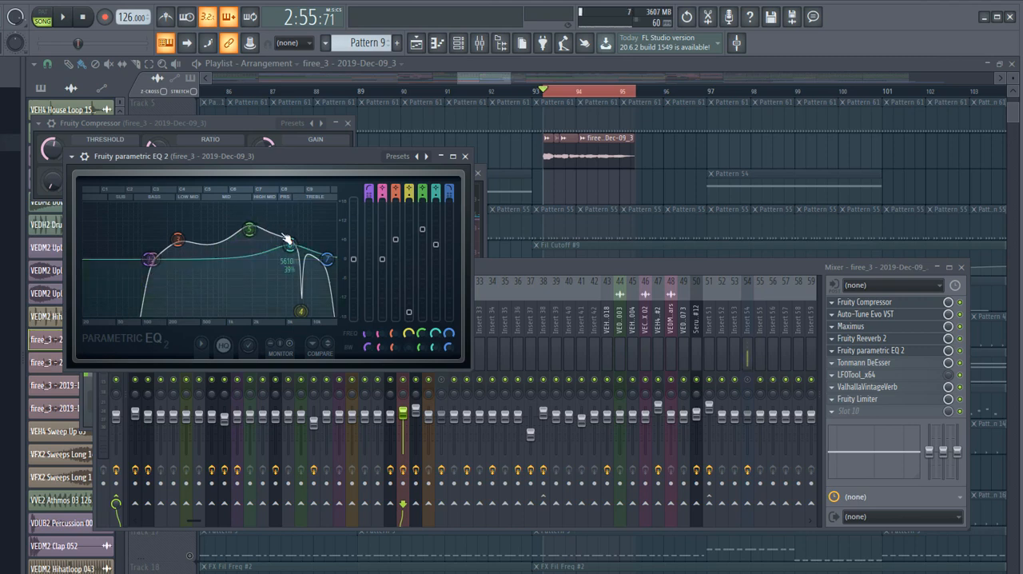
left_click(911, 365)
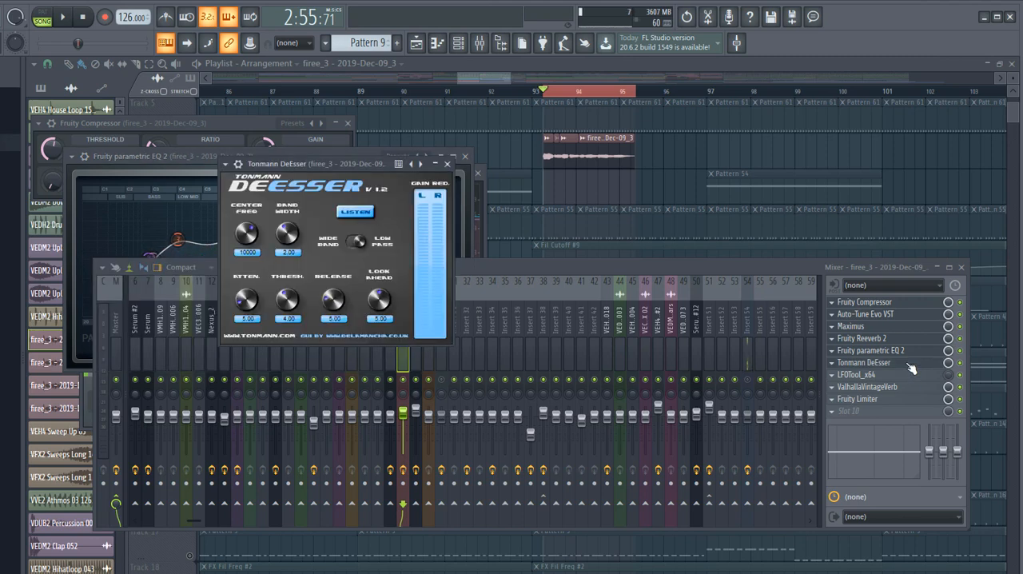
left_click(447, 164)
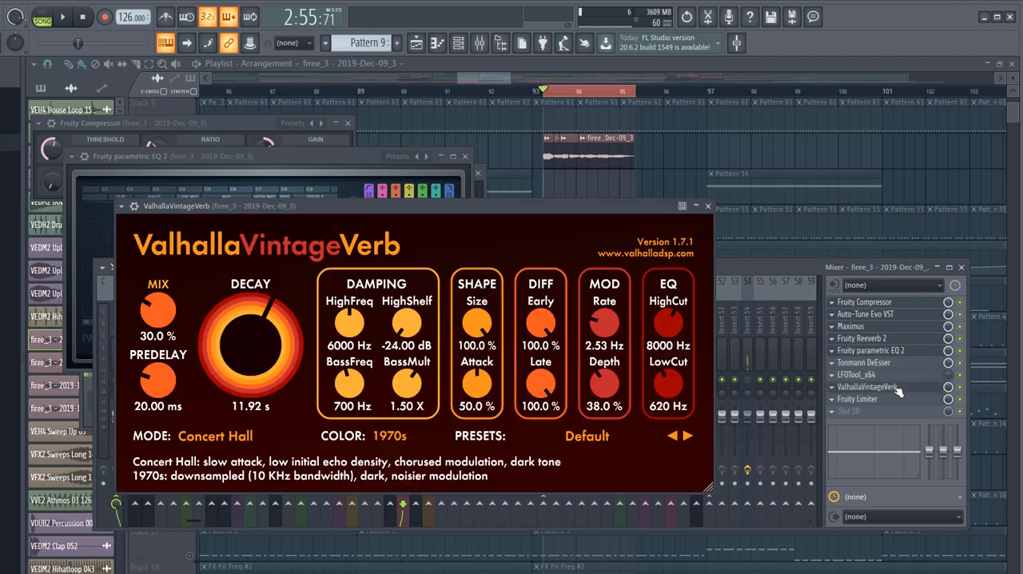
- Open ValhallaVintageVerb and Fruity Limiter on the vocal insert, and play the Track 6 clips while watching the limiter
left_click(895, 387)
left_click(859, 400)
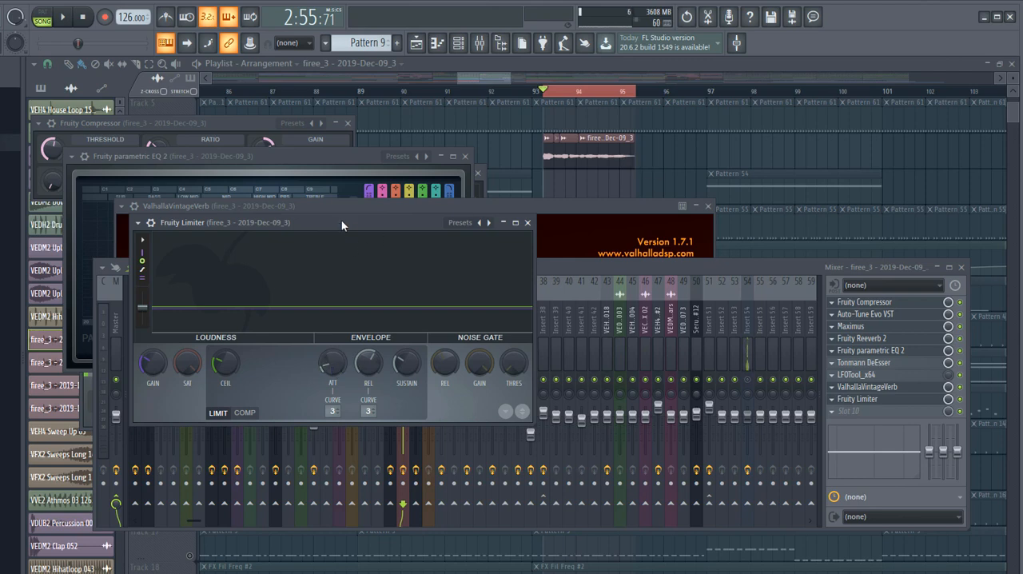
left_click_drag(342, 225, 342, 197)
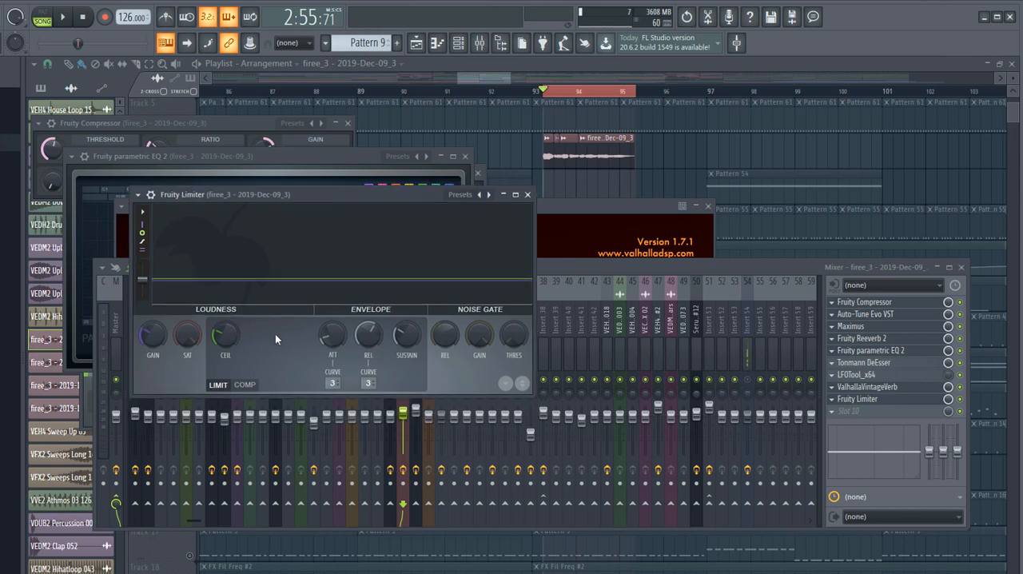
key("space")
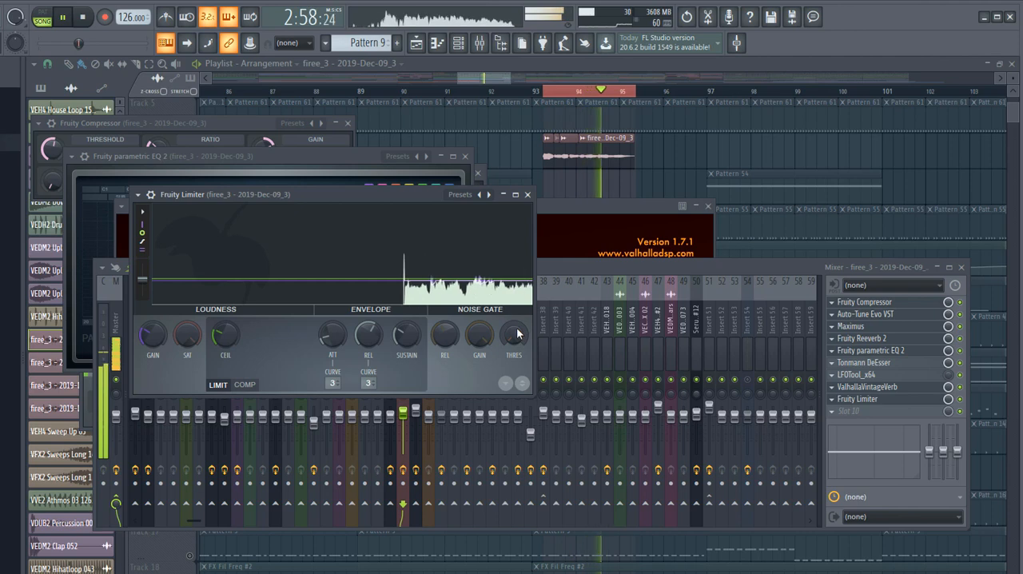
key("space")
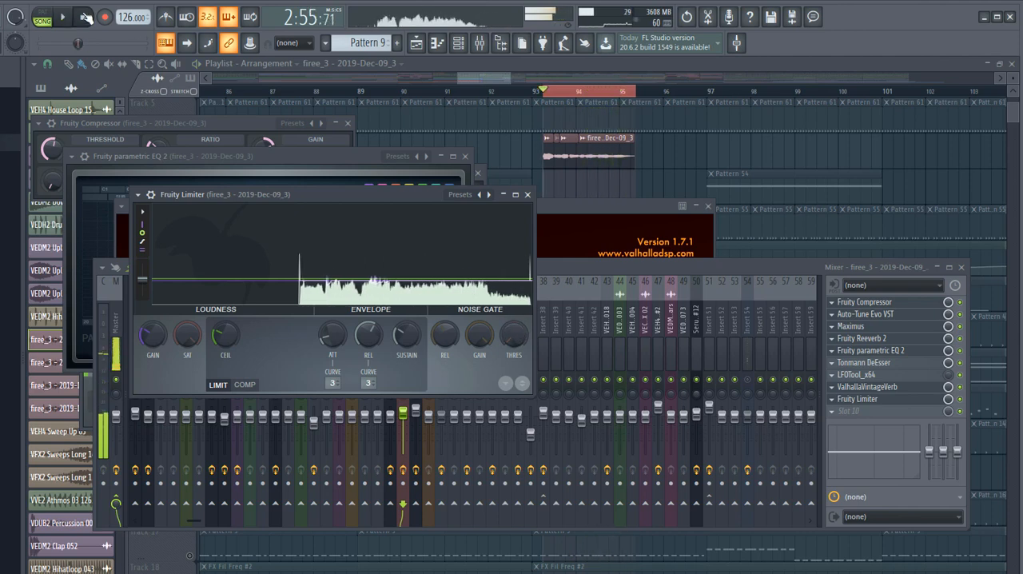
- Close the plugin windows, unmute all playlist tracks, and replace the time selection with a playback start at bar 93
key("F12")
scroll(676, 236, "up", 2)
scroll(564, 251, "down", 1)
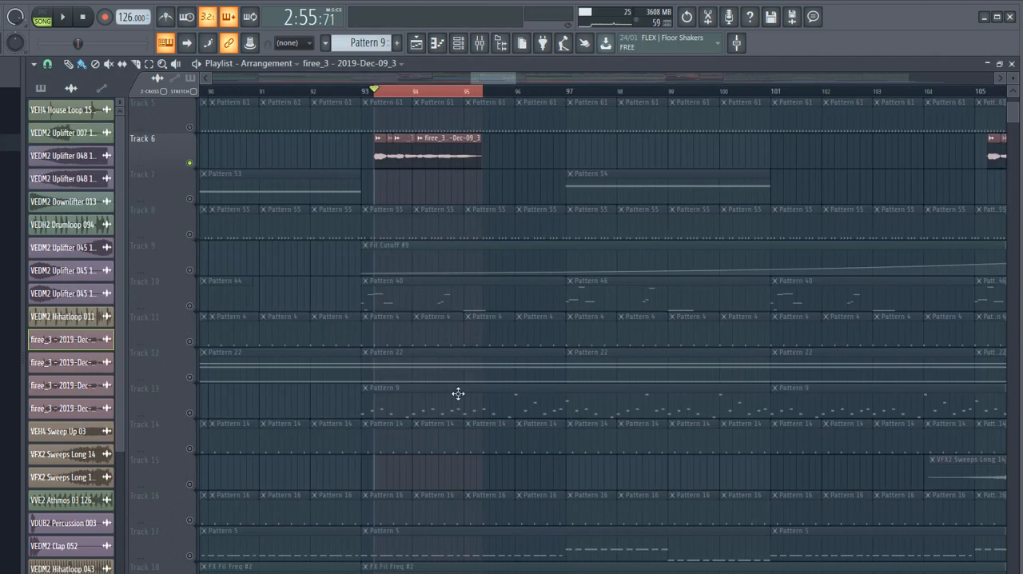
scroll(376, 387, "up", 4)
scroll(385, 389, "down", 2)
scroll(387, 396, "down", 4)
scroll(387, 396, "up", 4)
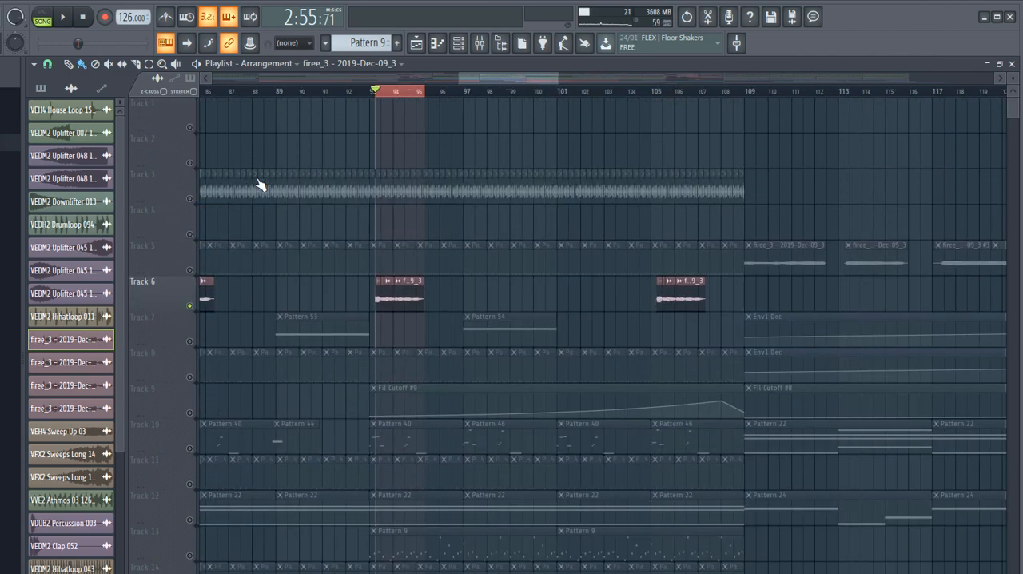
scroll(471, 420, "down", 4)
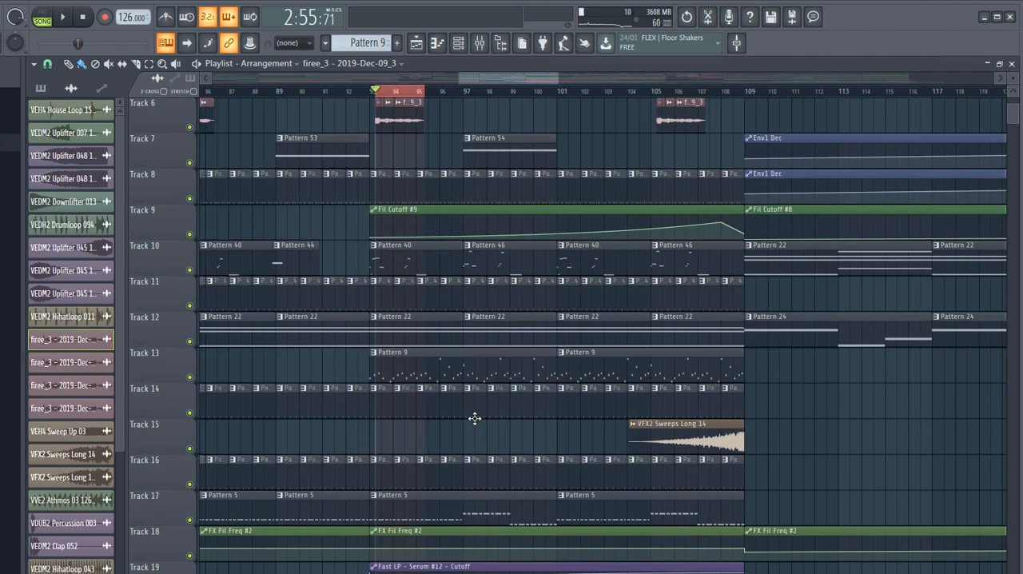
scroll(483, 419, "down", 8)
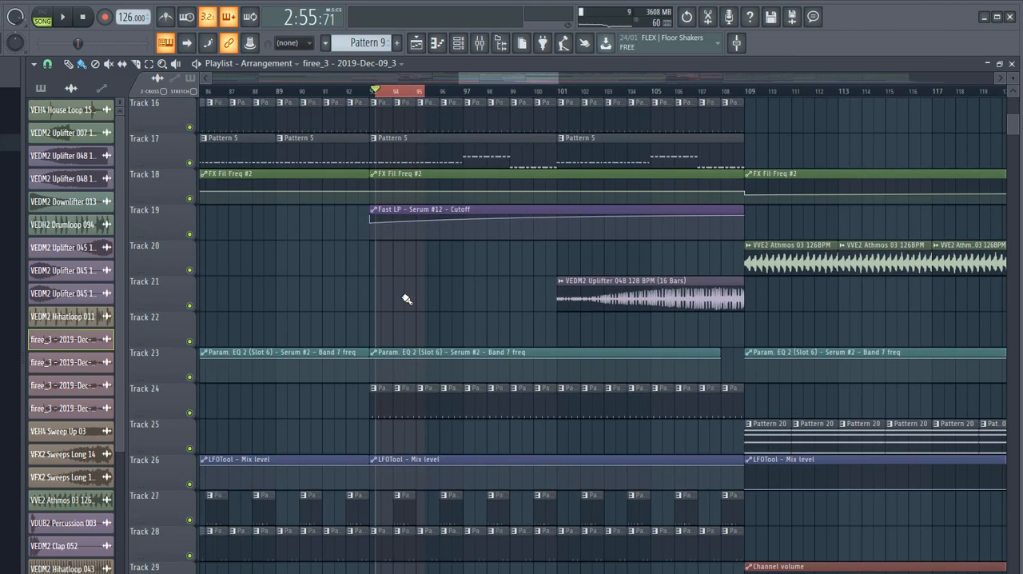
left_click(374, 90)
- Open the Pattern 9 clip on Track 13 and show the settings of its Serum #12 synth
scroll(402, 394, "down", 2)
scroll(411, 395, "up", 4)
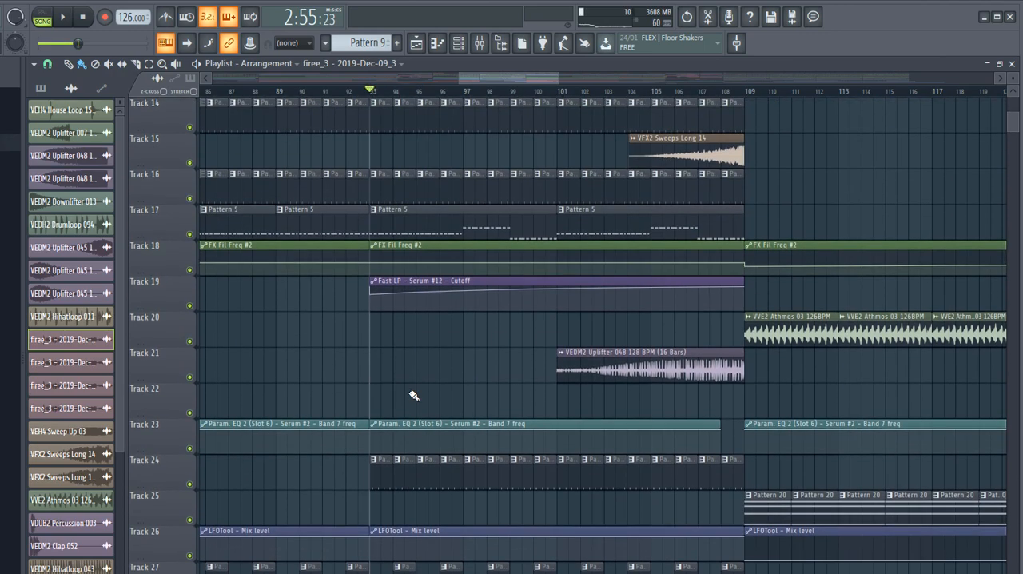
scroll(411, 359, "down", 3)
scroll(408, 297, "up", 7)
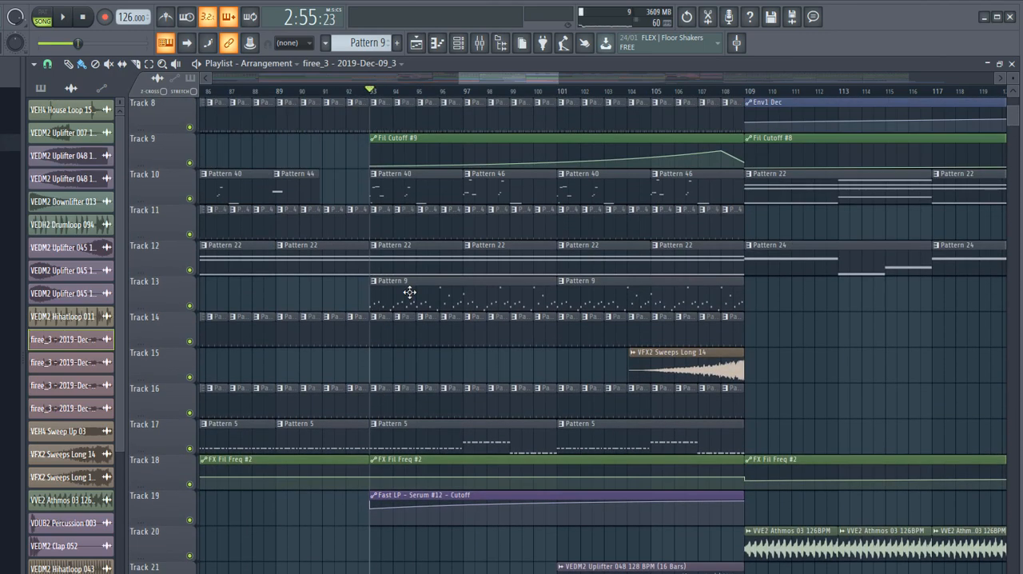
double_click(410, 290)
scroll(269, 162, "down", 5)
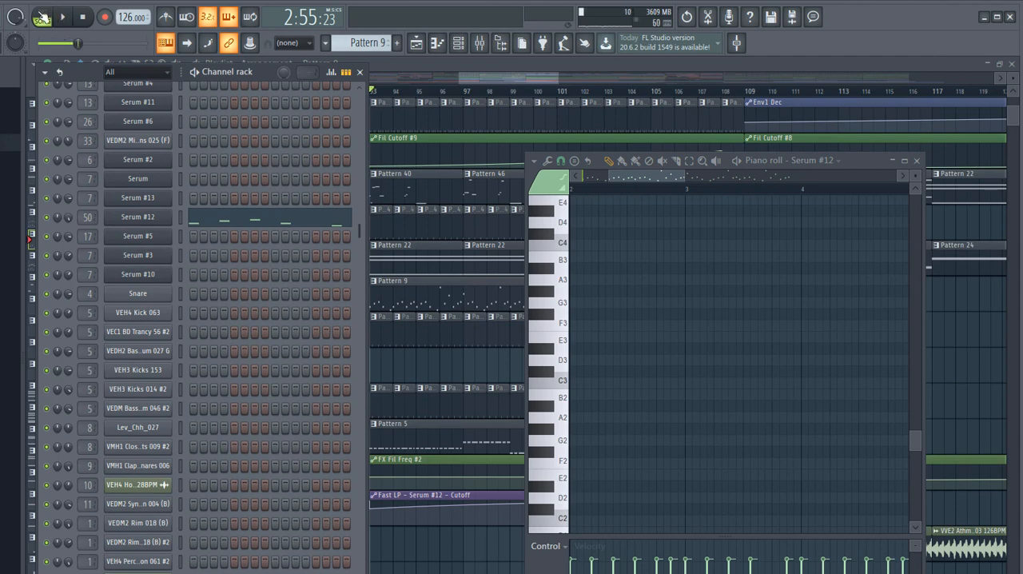
left_click(138, 221)
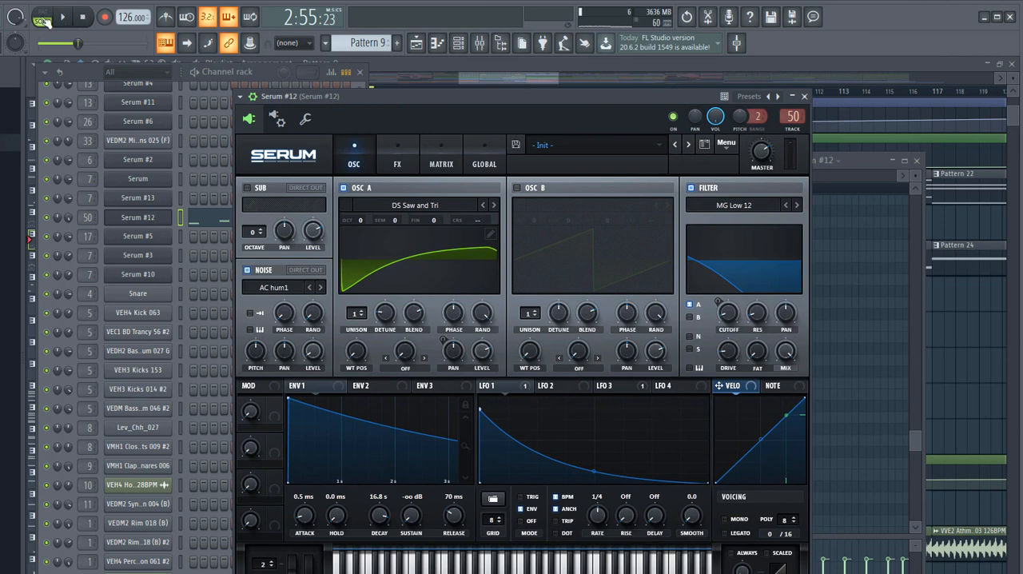
- Play Pattern 9 on its own in pattern mode while viewing Serum #12's effects and oscillator pages
left_click_drag(420, 93, 520, 80)
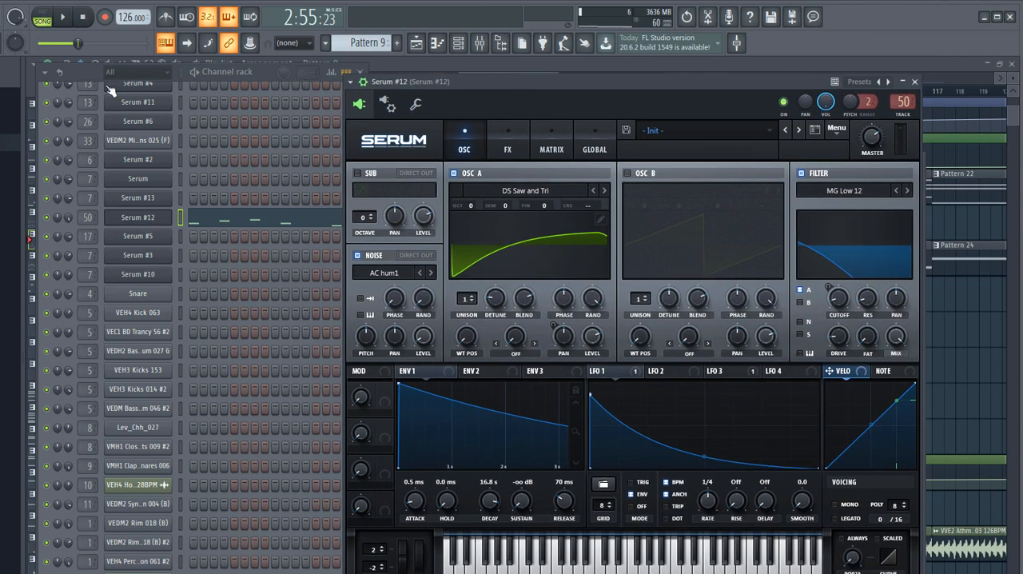
left_click(47, 21)
left_click(62, 19)
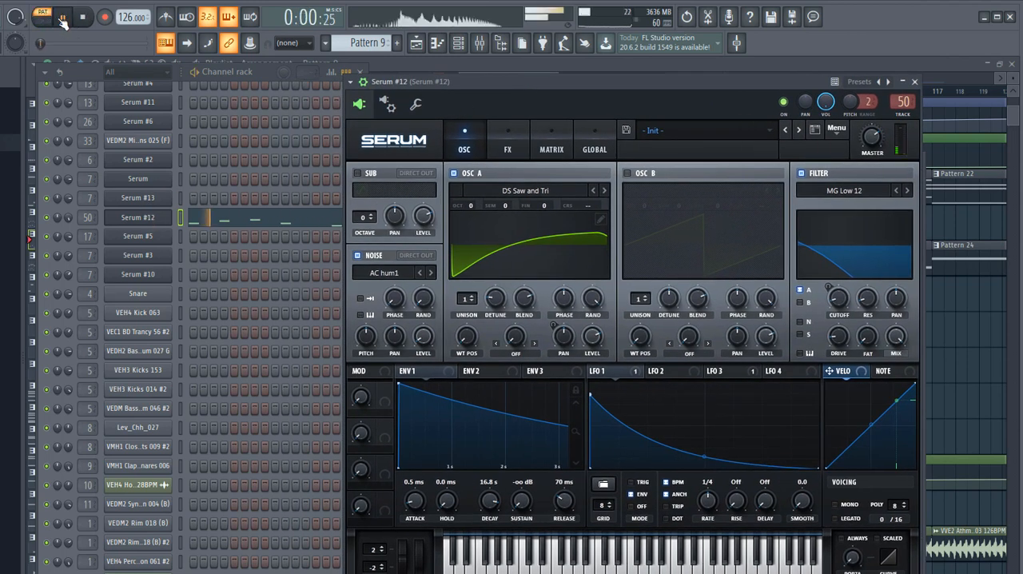
left_click_drag(489, 86, 401, 101)
left_click(419, 160)
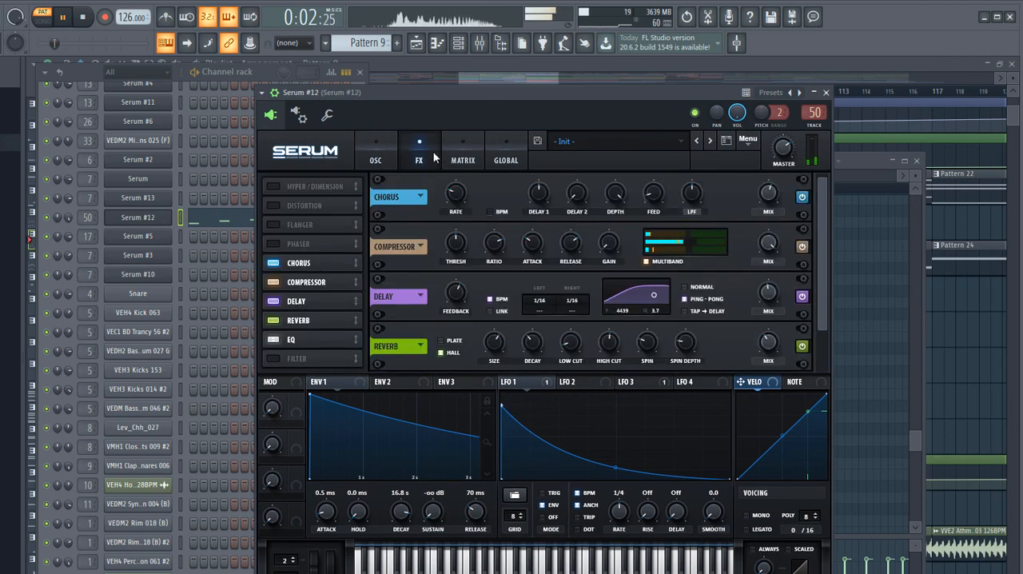
left_click_drag(826, 221, 832, 202)
left_click(375, 151)
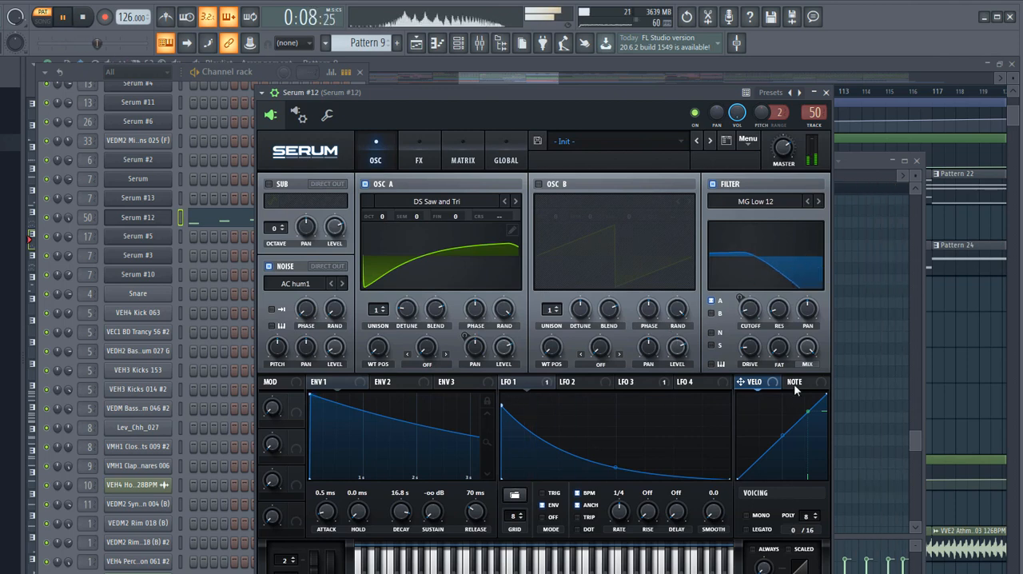
- Stop playback and examine Serum #12's effects chain from the chorus down to the EQ
left_click(82, 18)
left_click(432, 154)
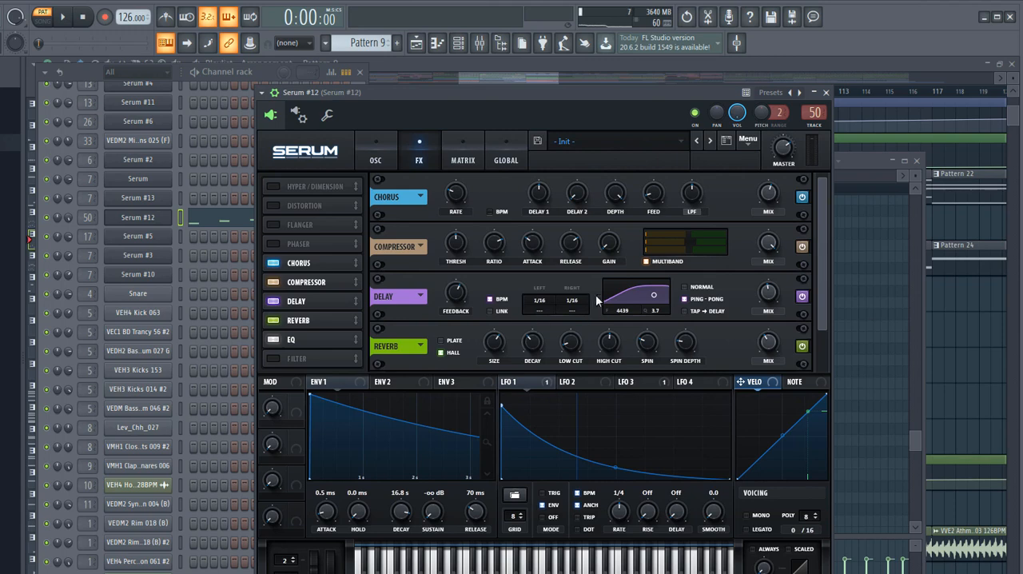
scroll(402, 295, "down", 1)
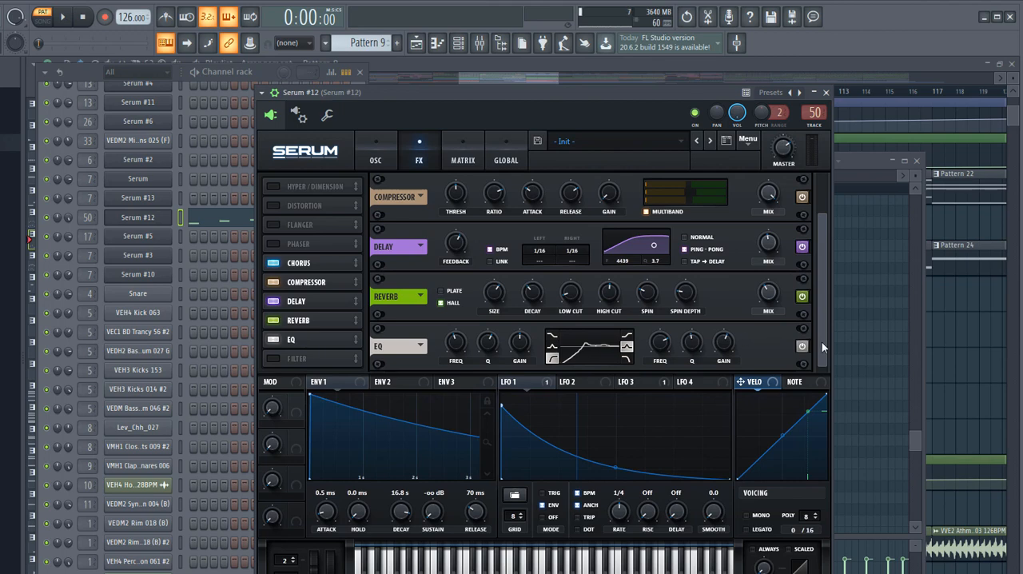
- Close the synth and pattern windows, and return to the playlist in song mode with playback starting at bar 93
left_click(829, 94)
left_click(692, 63)
left_click(372, 91)
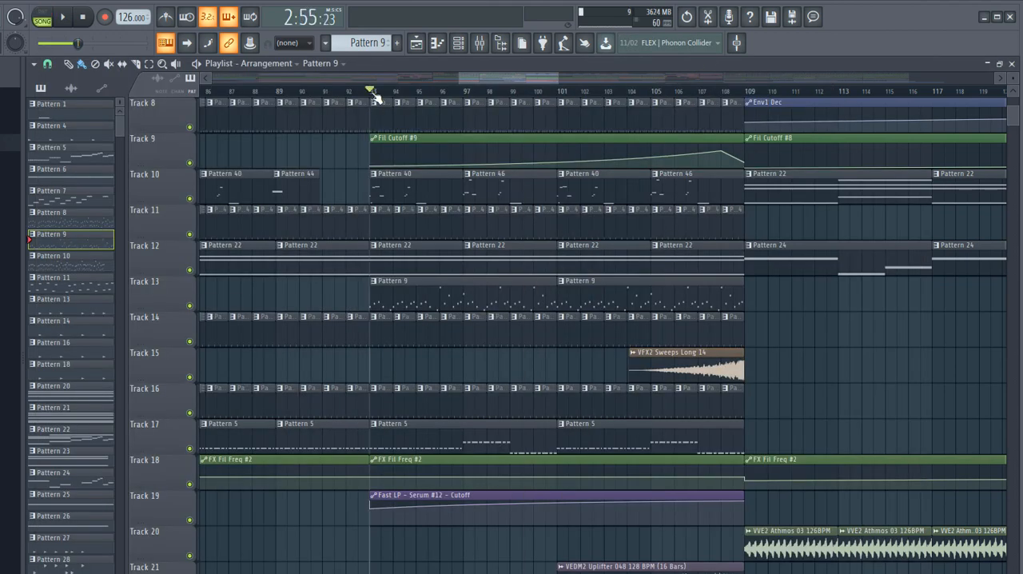
- Play the song from bar 91 through the section where Pattern 9 enters, and stop playback
left_click(322, 91)
key("space")
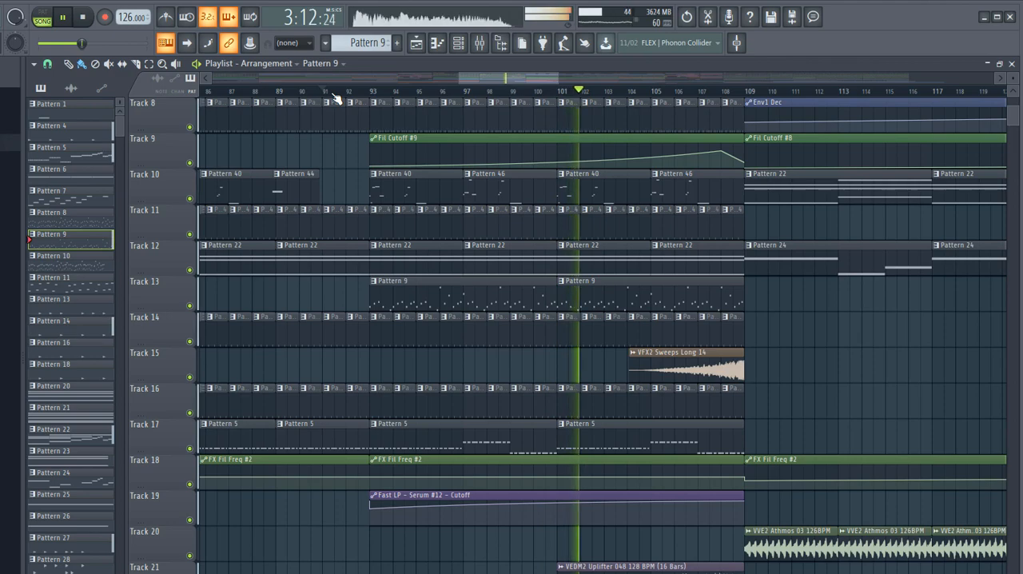
key("space")
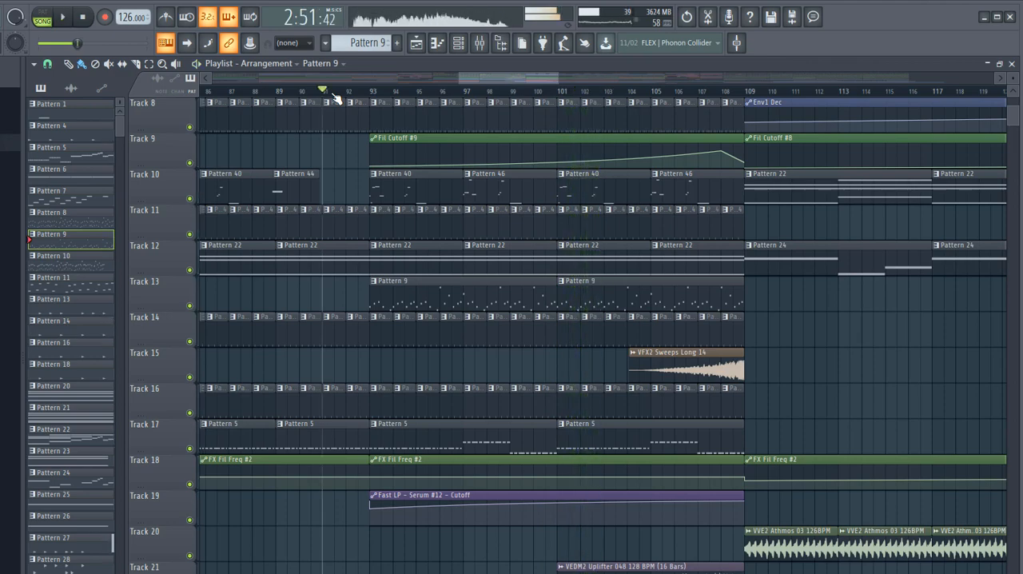
- Set the playback position to bar 33 and bring the pattern clips on Tracks 10 to 13 into view
scroll(560, 337, "up", 2)
scroll(574, 333, "down", 2)
scroll(581, 338, "up", 3)
scroll(581, 338, "down", 3)
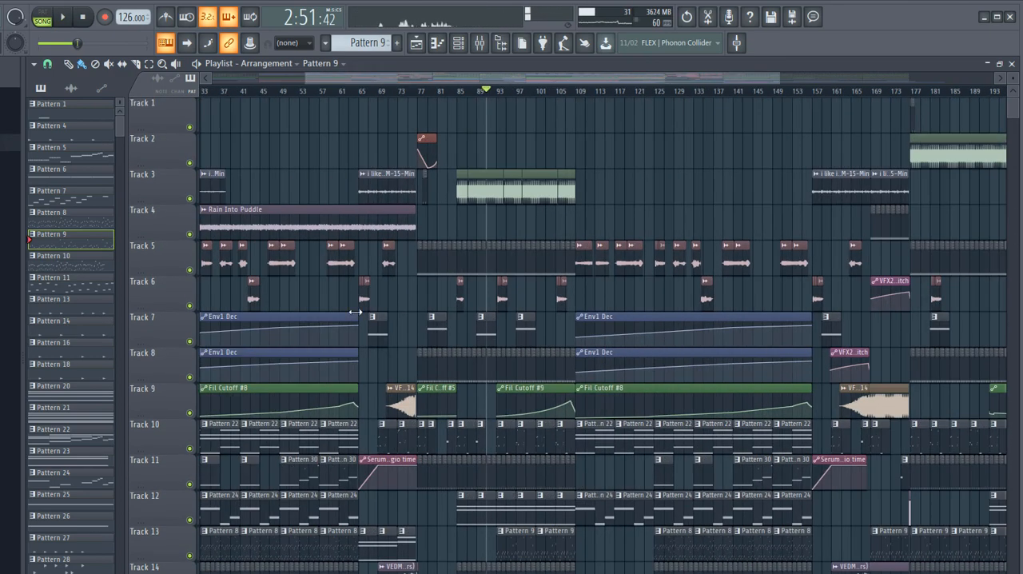
scroll(264, 341, "up", 5)
left_click(496, 101)
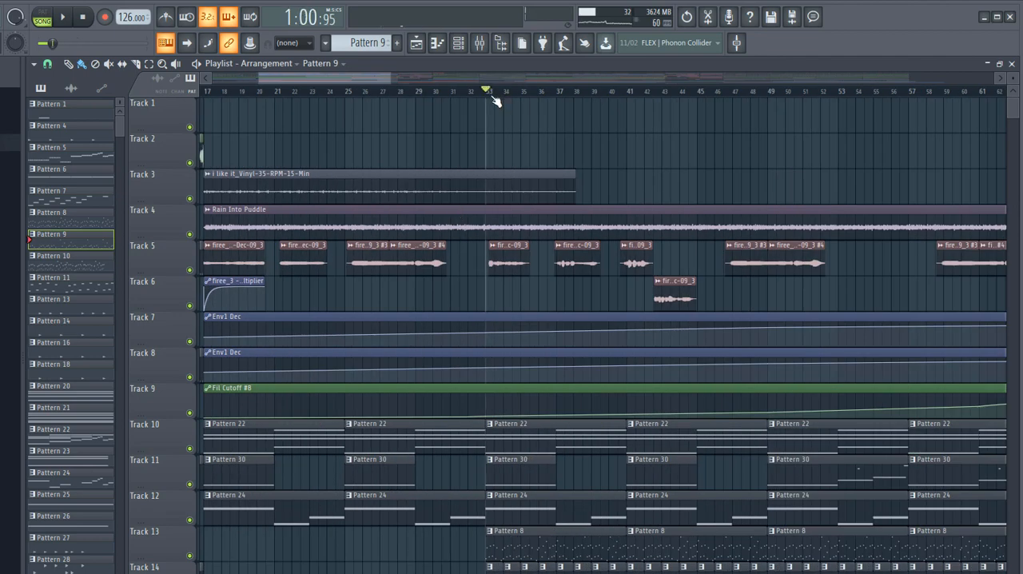
scroll(547, 288, "down", 5)
scroll(607, 328, "down", 2)
scroll(592, 357, "up", 2)
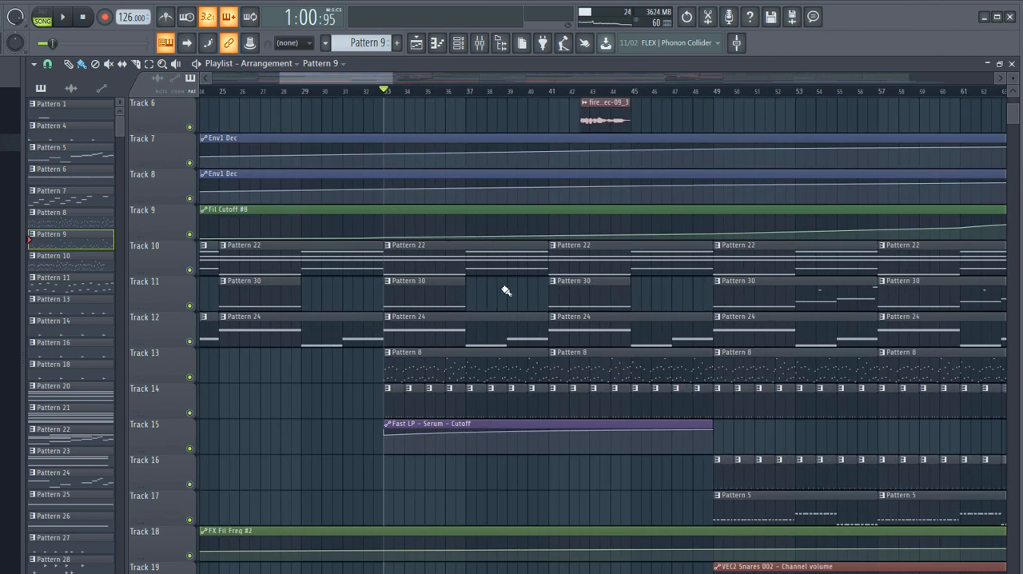
- Open the Pattern 22 clip on Track 10, locate its Nexus_2 channel and play it in pattern mode
double_click(458, 263)
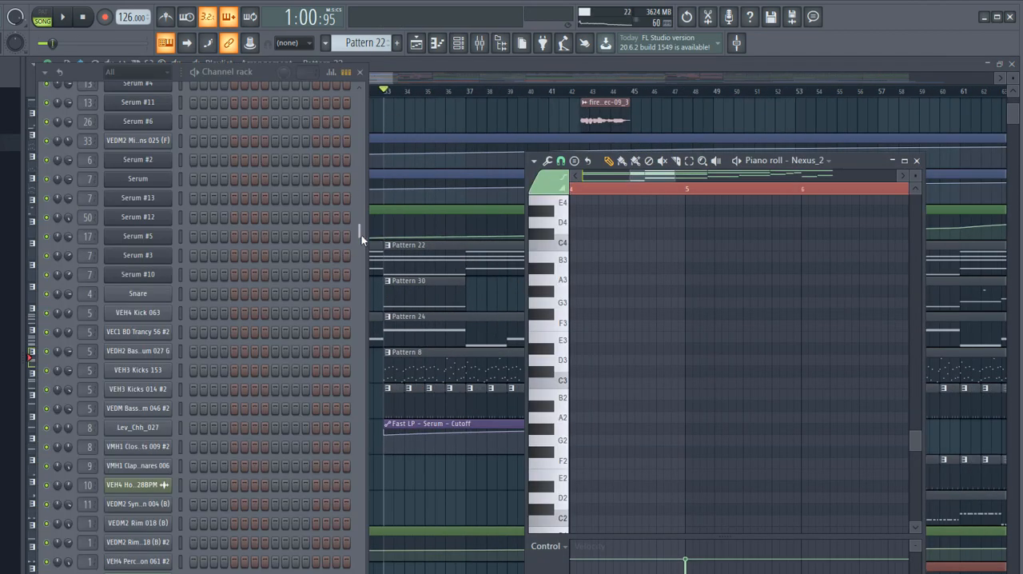
left_click_drag(361, 235, 415, 126)
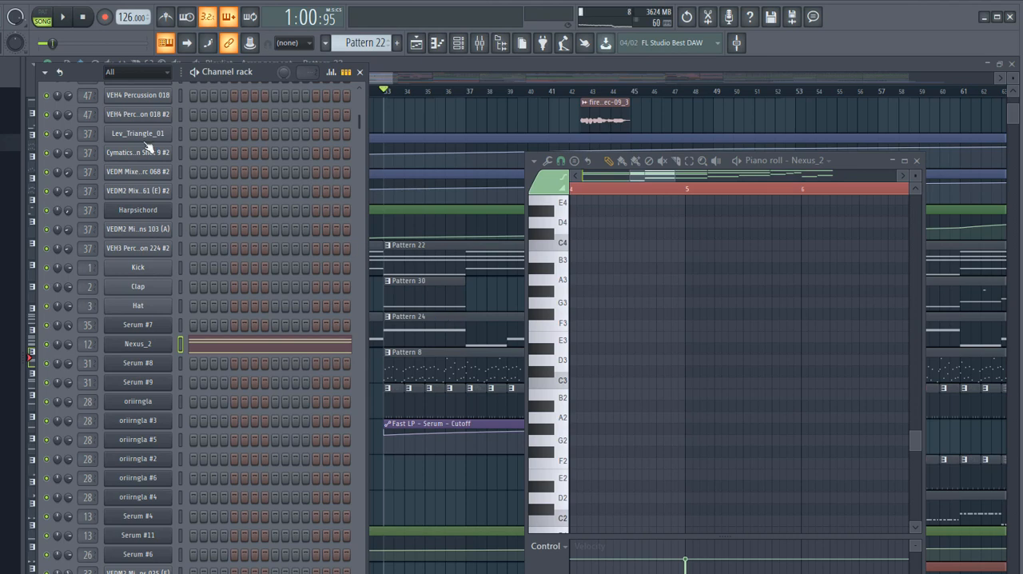
left_click(38, 13)
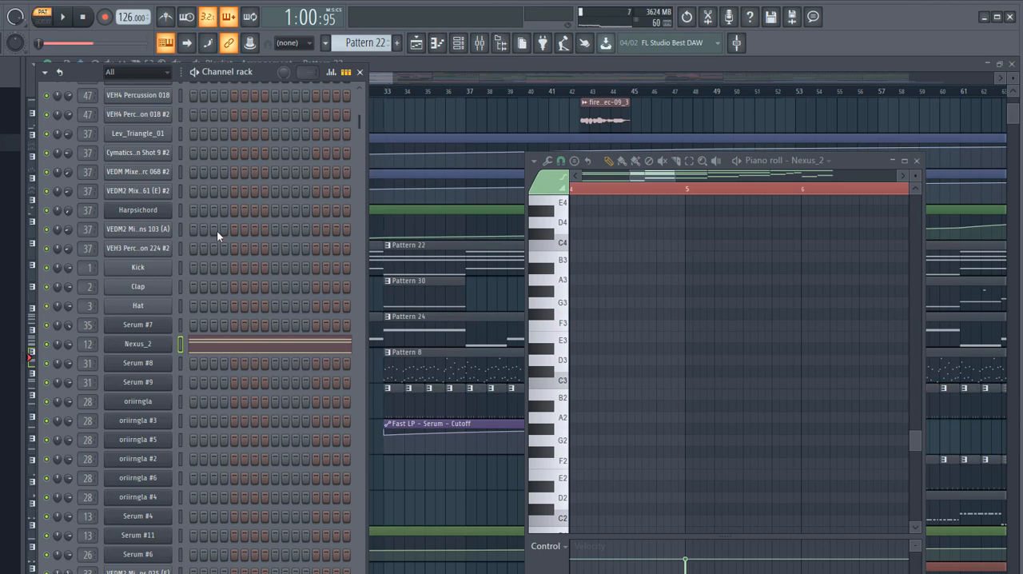
key("space")
- Reopen the Nexus_2 piano roll and examine the full chord progression of Pattern 22 during playback
right_click(170, 345)
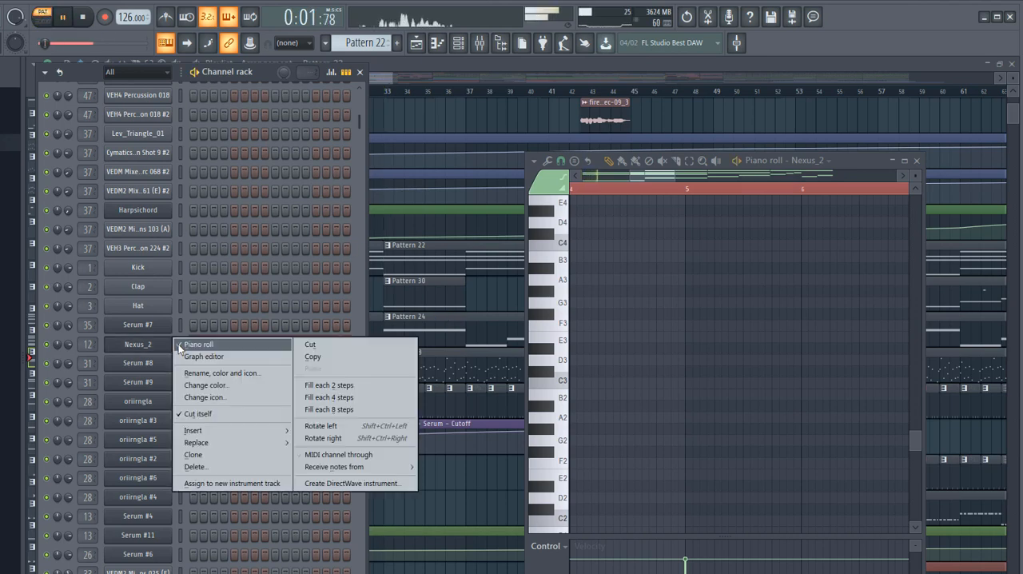
left_click(178, 345)
right_click(171, 347)
left_click(179, 346)
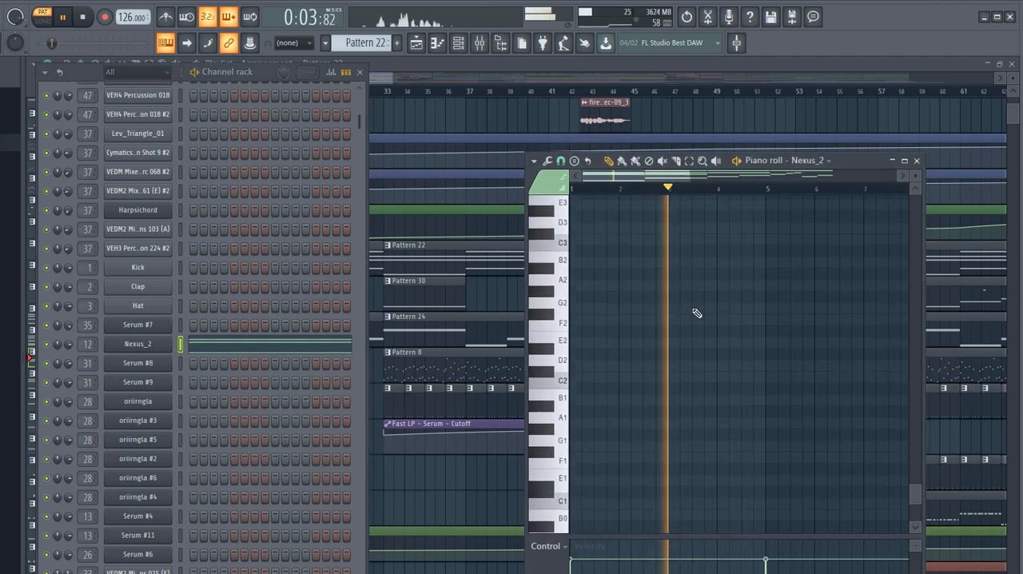
scroll(694, 310, "up", 8)
scroll(692, 309, "up", 2)
scroll(692, 309, "down", 6)
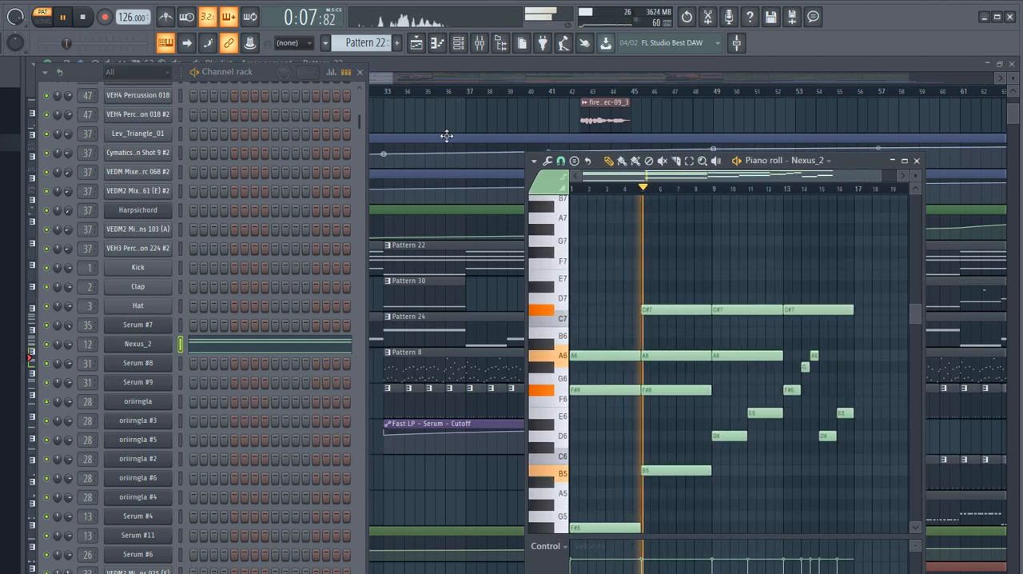
- Stop Pattern 22, open the Pattern 30 clip on Track 11, audition it and show its Serum #6 synth
left_click(475, 256)
scroll(475, 255, "up", 3)
scroll(324, 125, "up", 1)
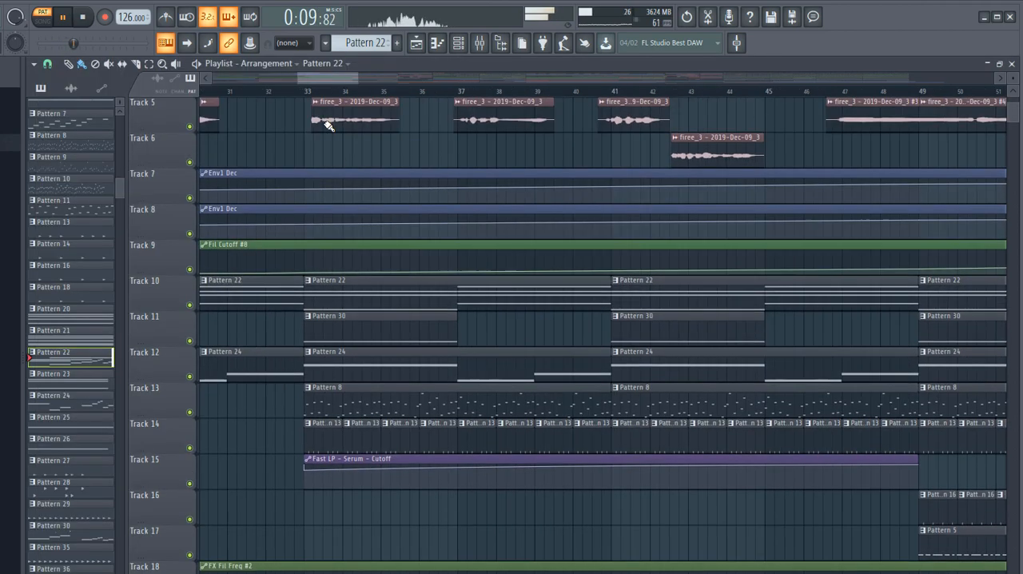
scroll(323, 124, "down", 1)
key("space")
double_click(377, 332)
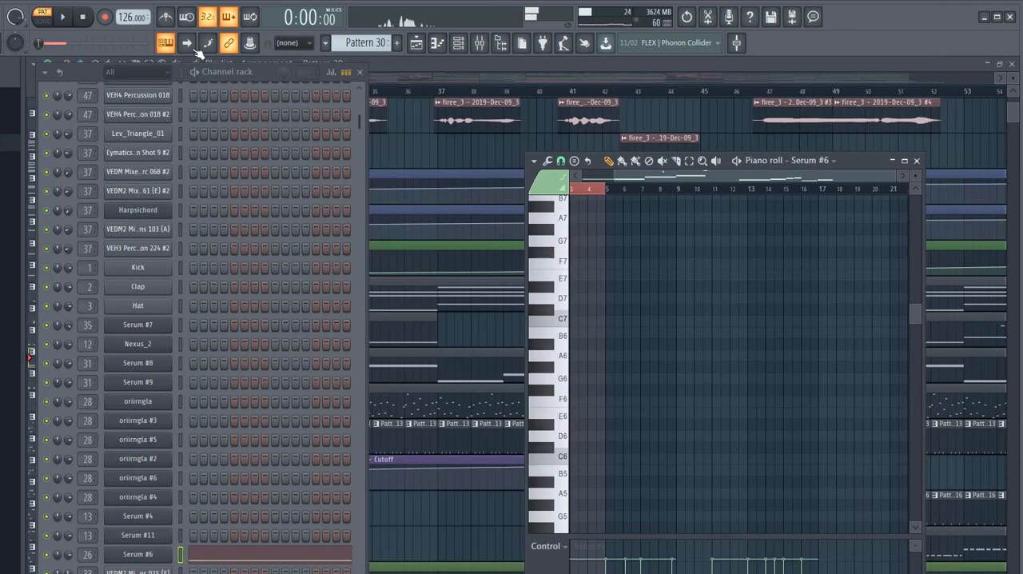
left_click(67, 15)
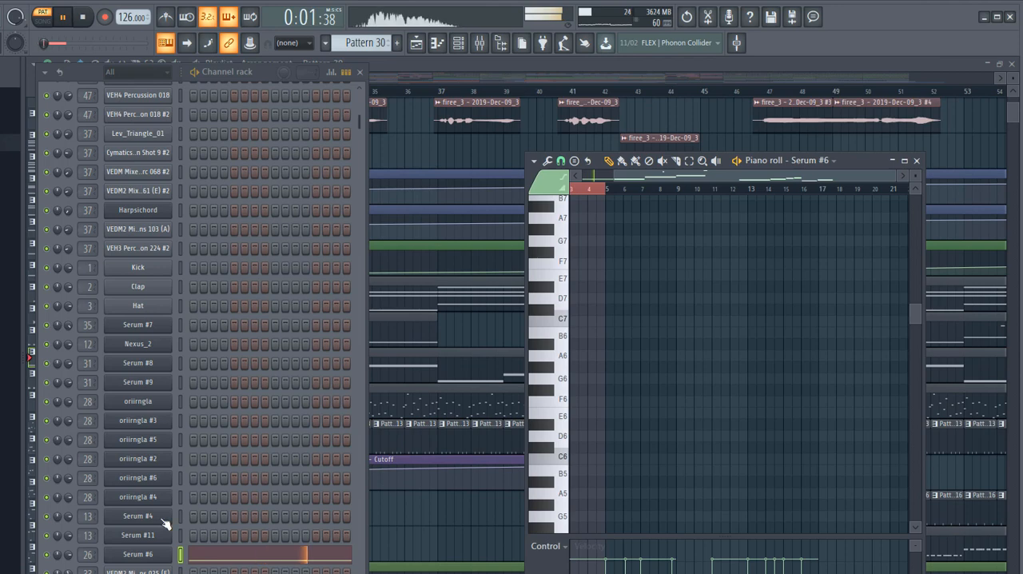
left_click(141, 556)
key("space")
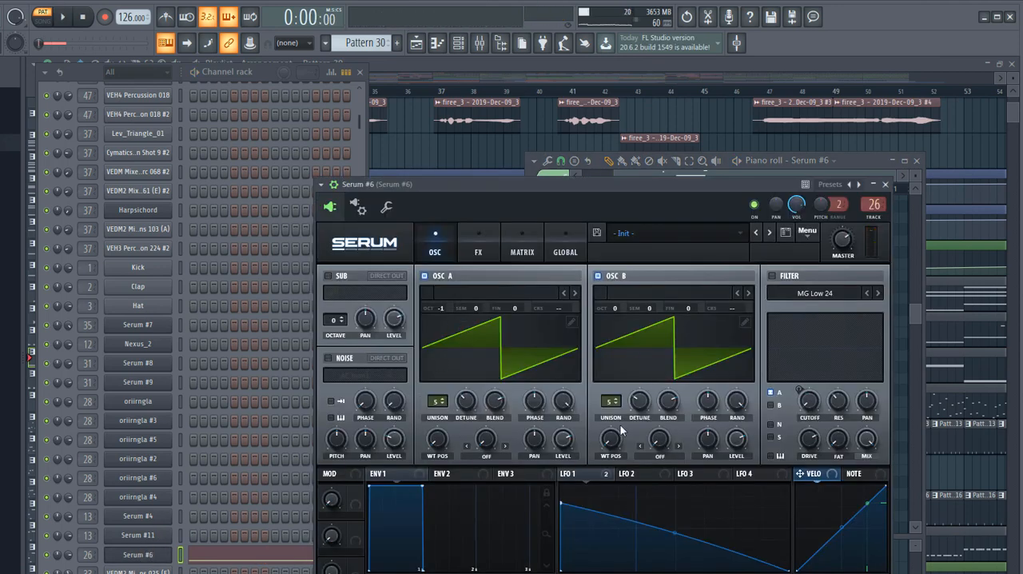
- Examine Serum #6's effects chain and the LFO 1 modulation of the filter cutoff, playing the pattern briefly
left_click(480, 250)
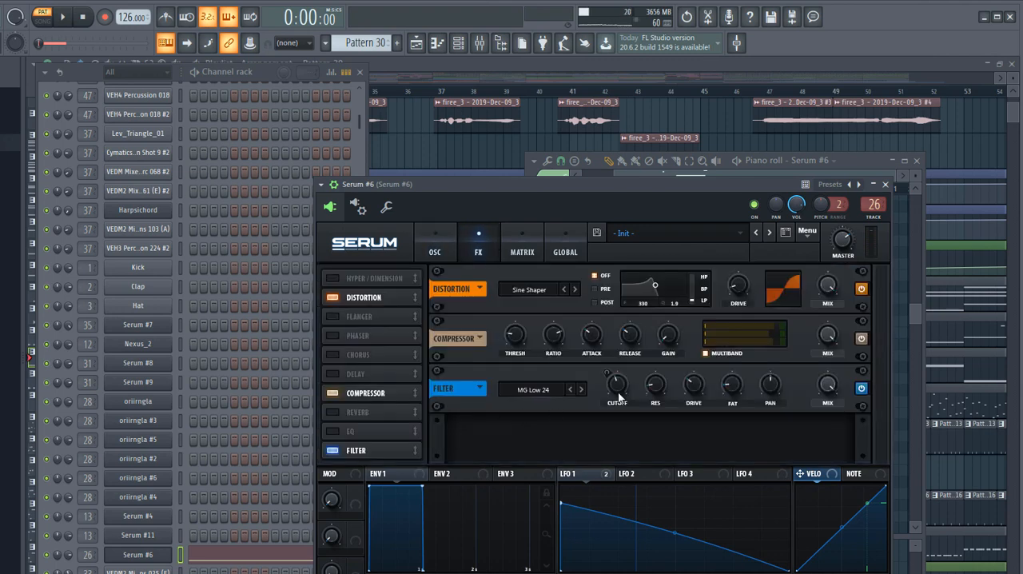
left_click(592, 475)
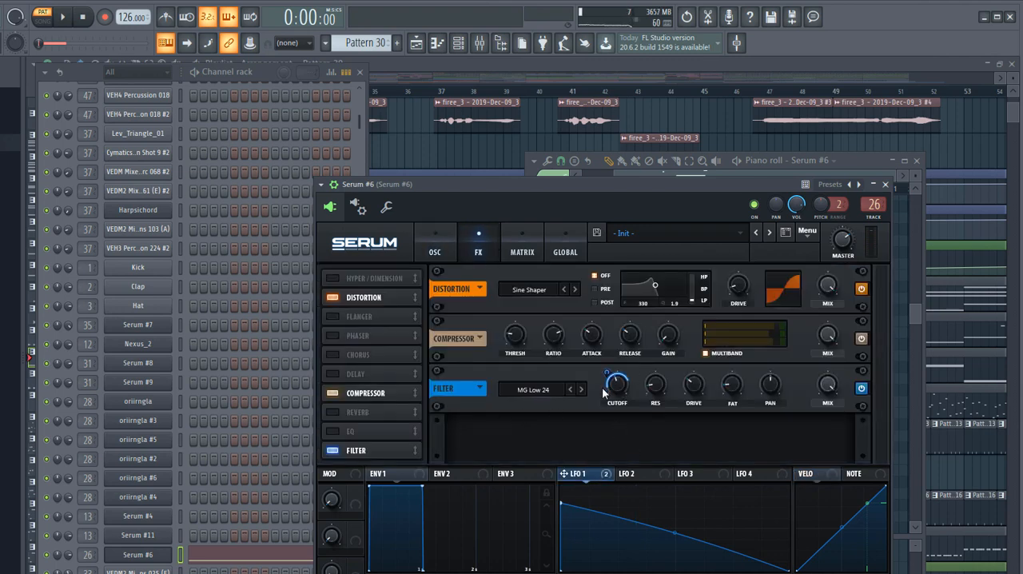
left_click(66, 19)
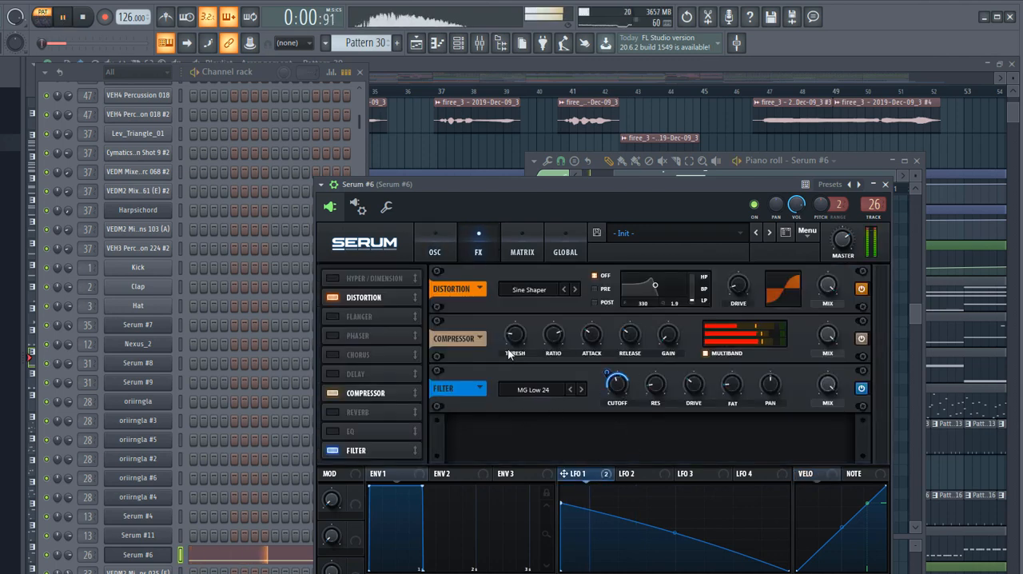
left_click(66, 19)
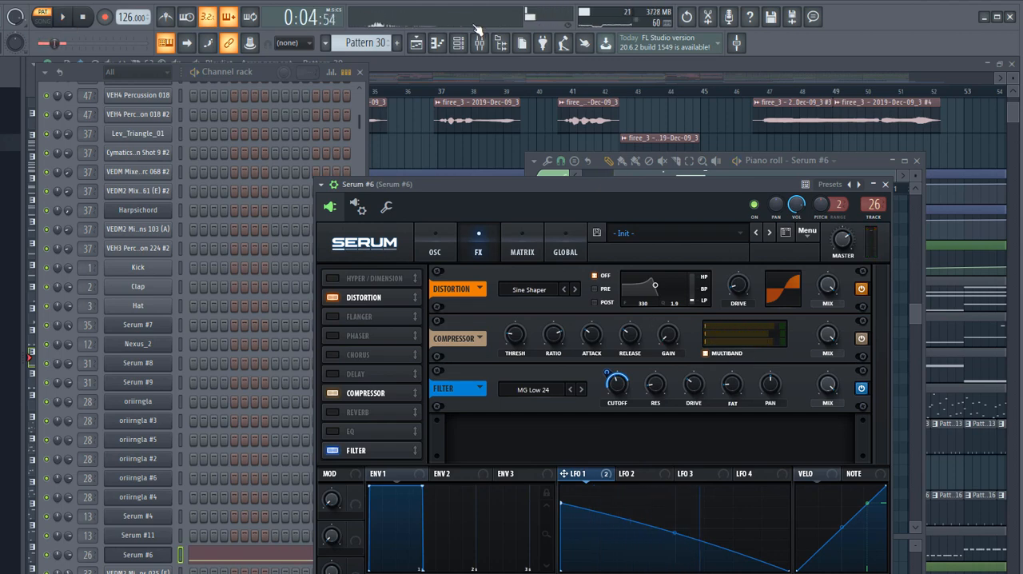
- Open the Pattern 24 clip on Track 12 and play it while viewing Serum #4's oscillator and effects pages
left_click(604, 64)
double_click(373, 361)
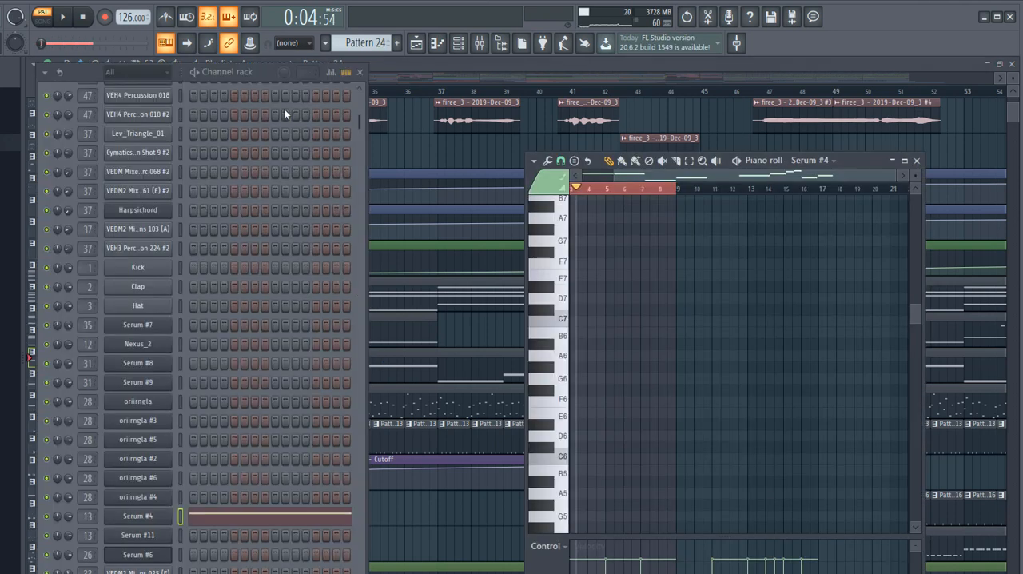
left_click(151, 520)
key("space")
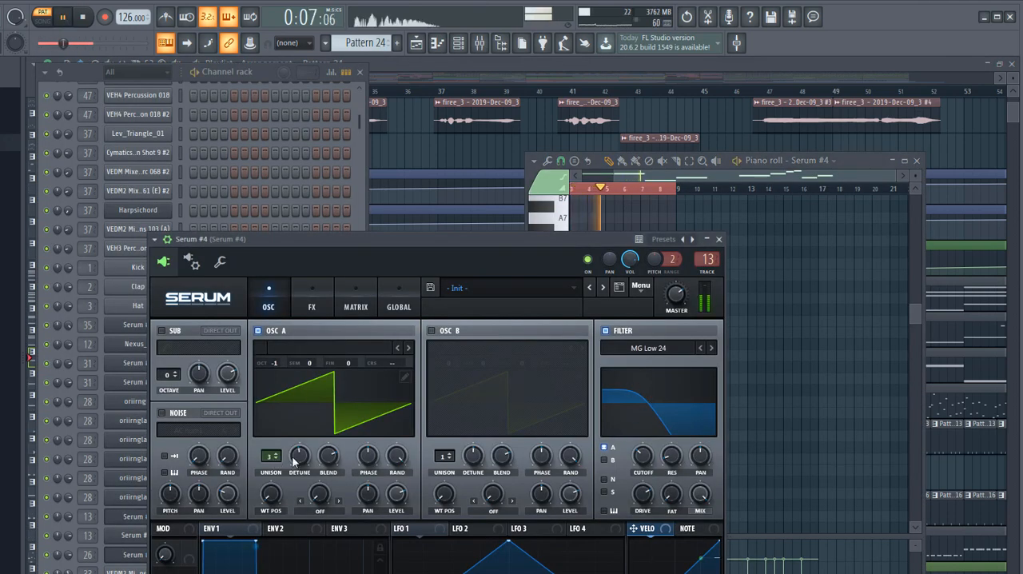
left_click(312, 306)
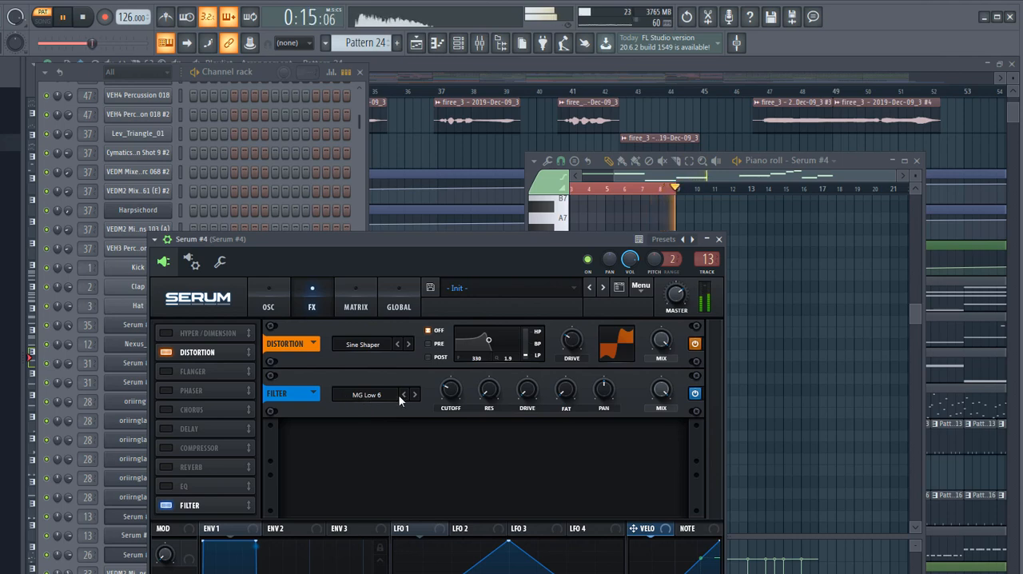
left_click(271, 301)
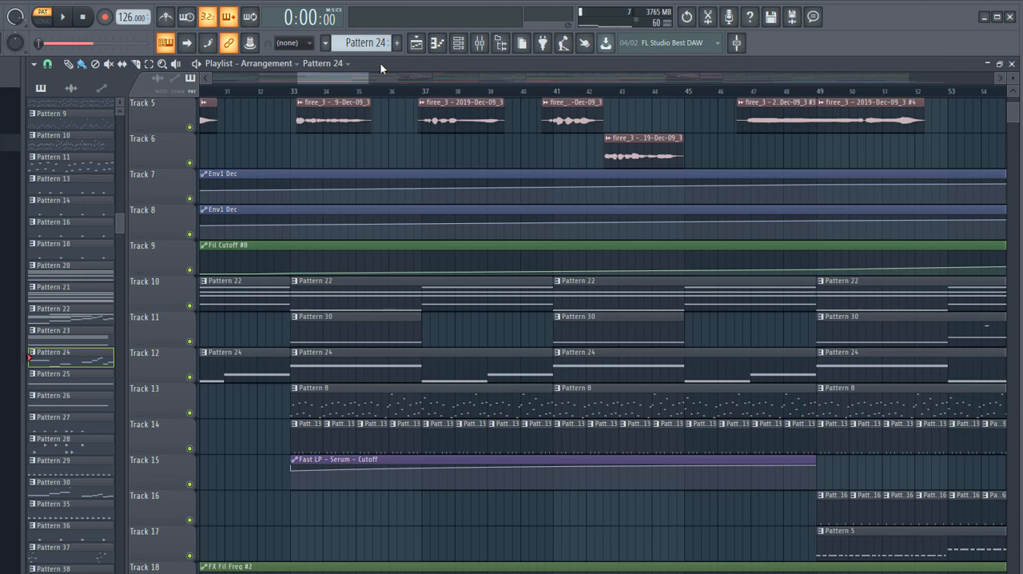
- Play the song from bar 33 in song mode while looking over the arrangement's upcoming sections, and stop playback
left_click(291, 91)
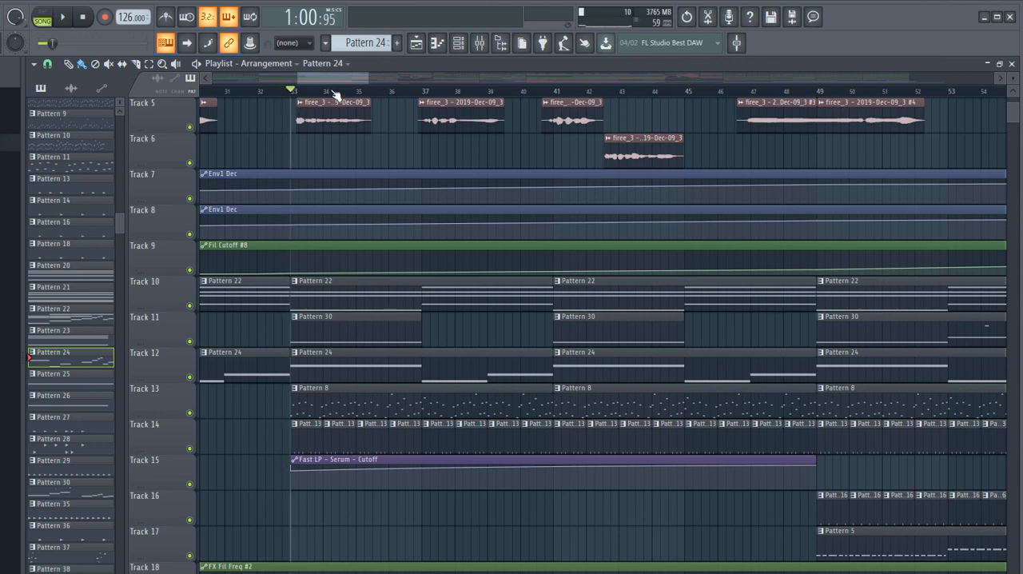
key("space")
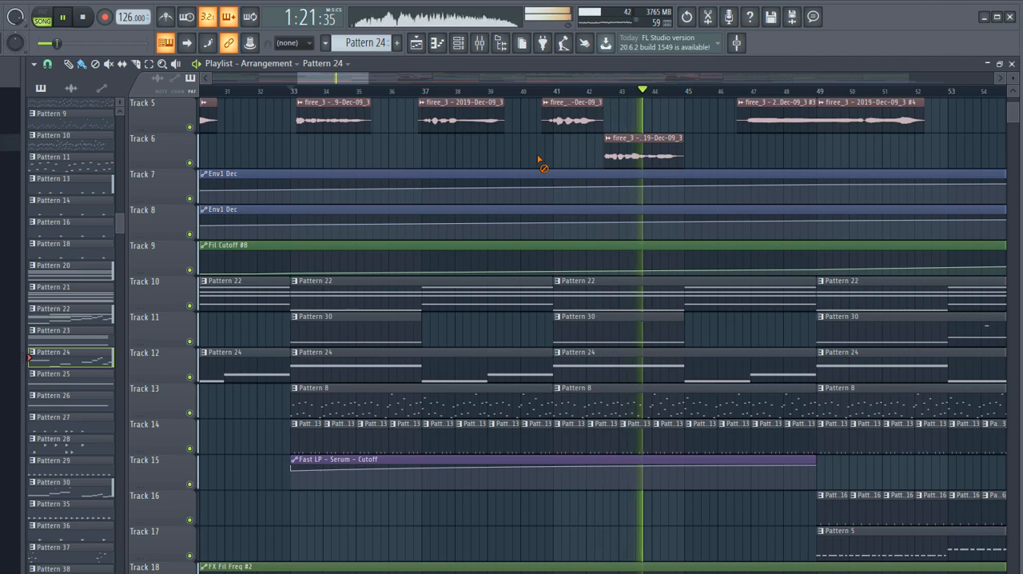
scroll(453, 190, "right", 5)
scroll(452, 190, "down", 2)
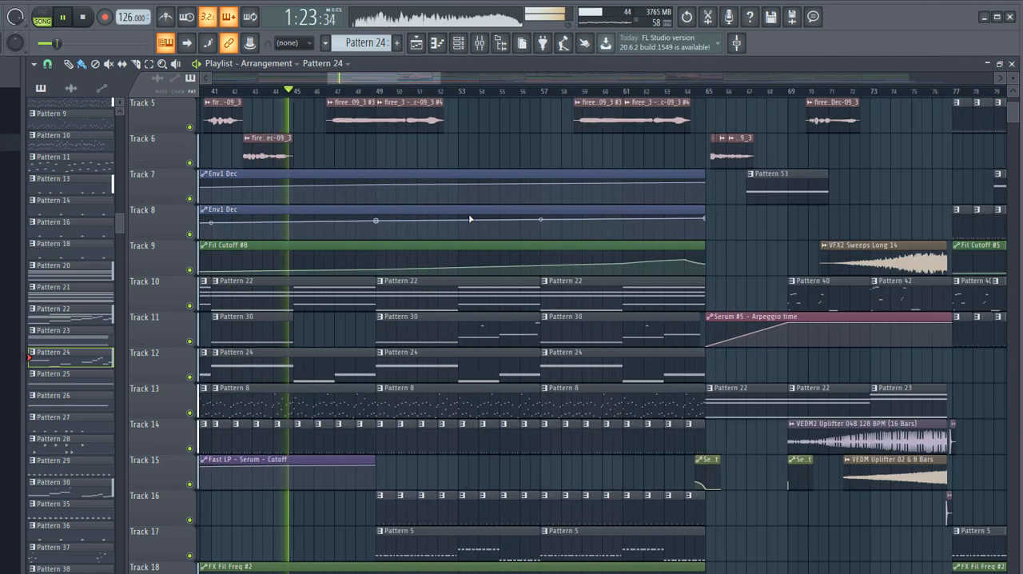
scroll(469, 214, "down", 6)
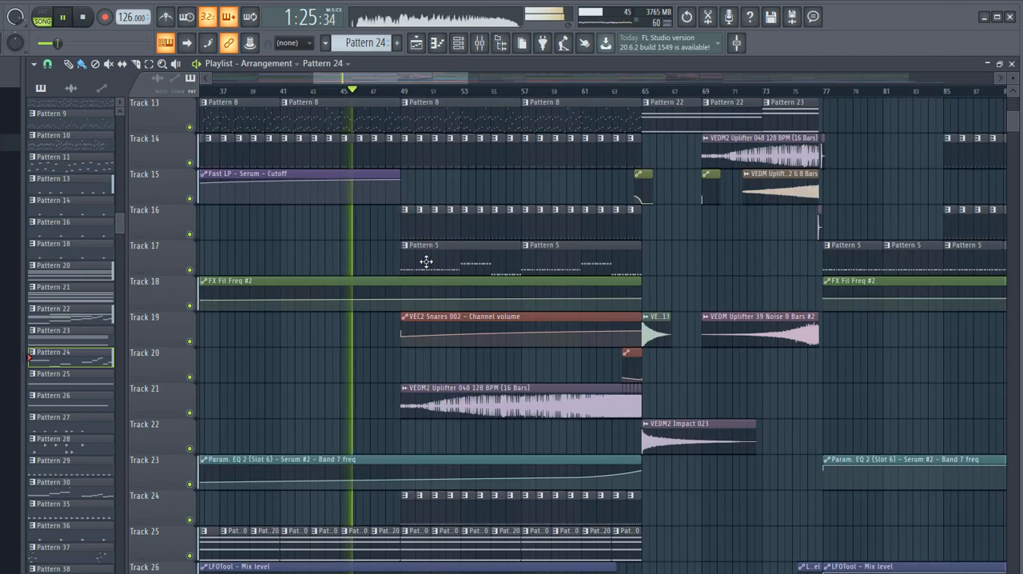
scroll(455, 242, "up", 3)
scroll(455, 243, "down", 4)
scroll(458, 254, "up", 6)
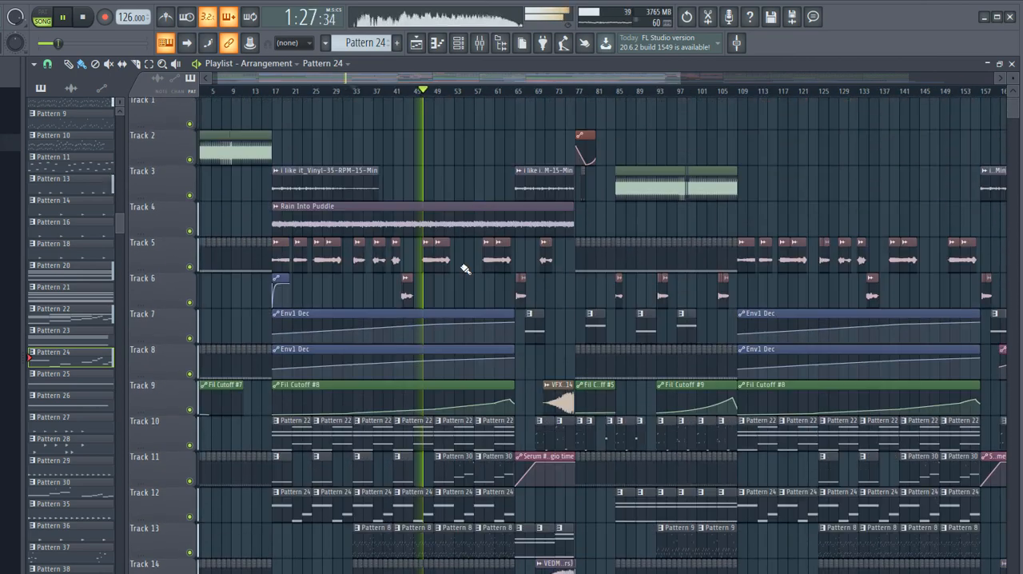
scroll(463, 267, "down", 2)
scroll(413, 220, "up", 3)
scroll(427, 228, "up", 2)
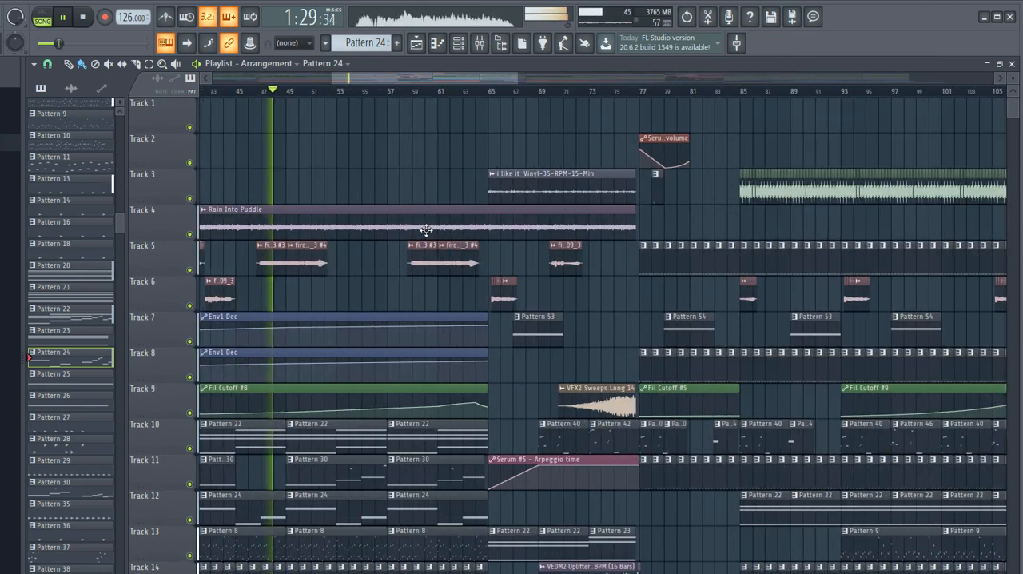
scroll(559, 349, "down", 4)
scroll(245, 336, "down", 2)
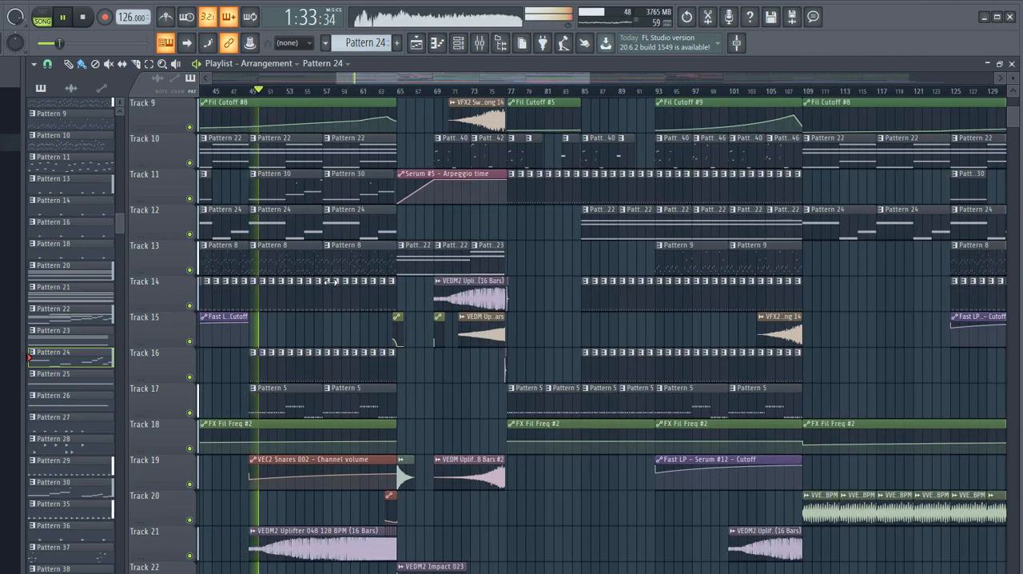
key("space")
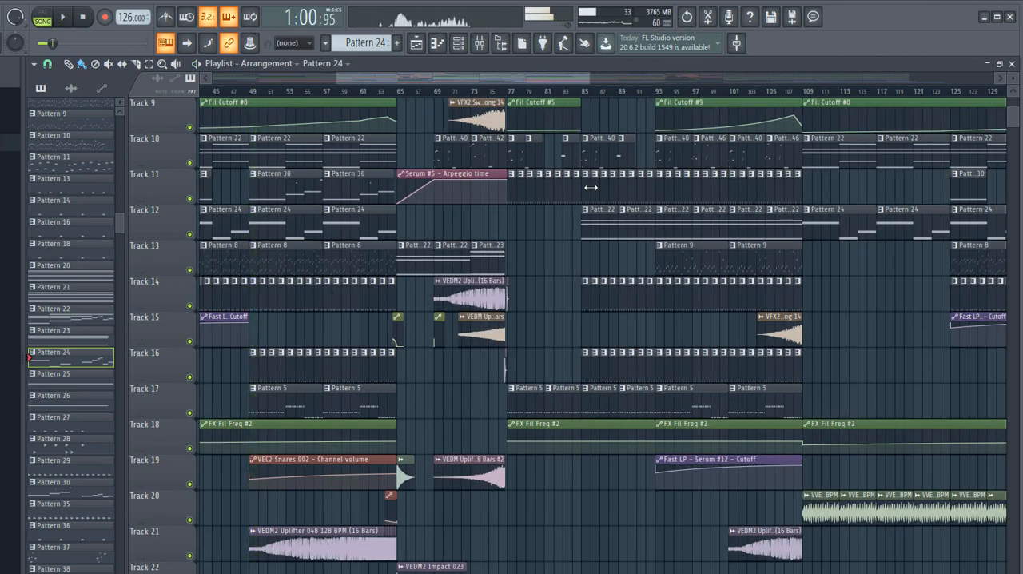
- Show the playlist section around bars 65 to 77 on the upper tracks
scroll(585, 184, "up", 2)
scroll(528, 203, "down", 5)
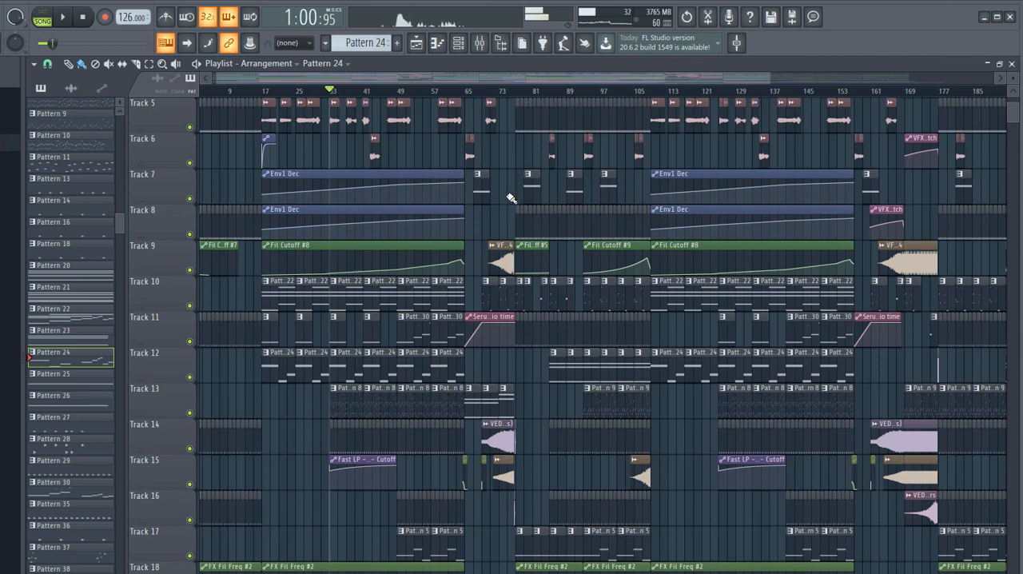
scroll(510, 196, "up", 7)
scroll(504, 184, "up", 3)
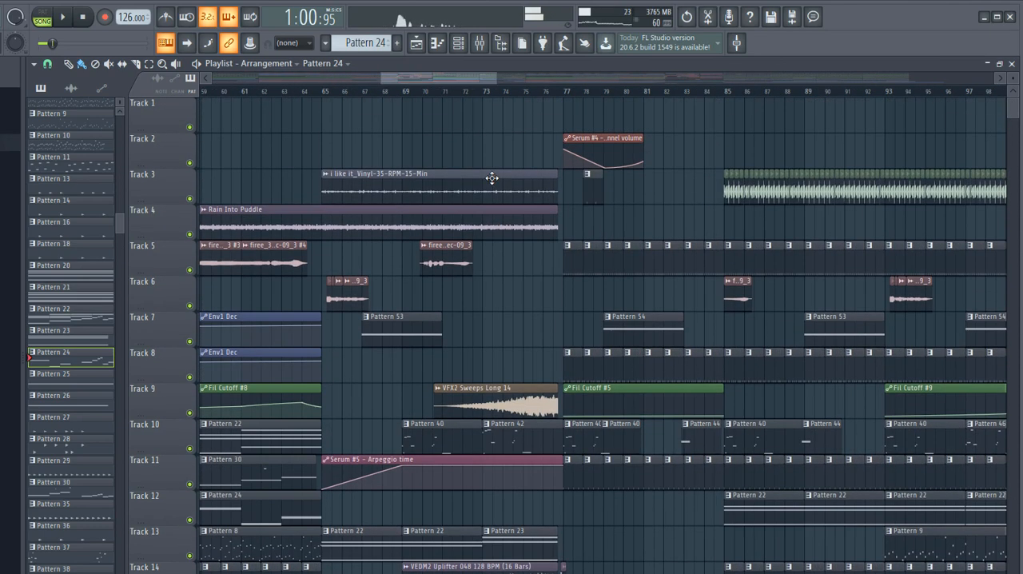